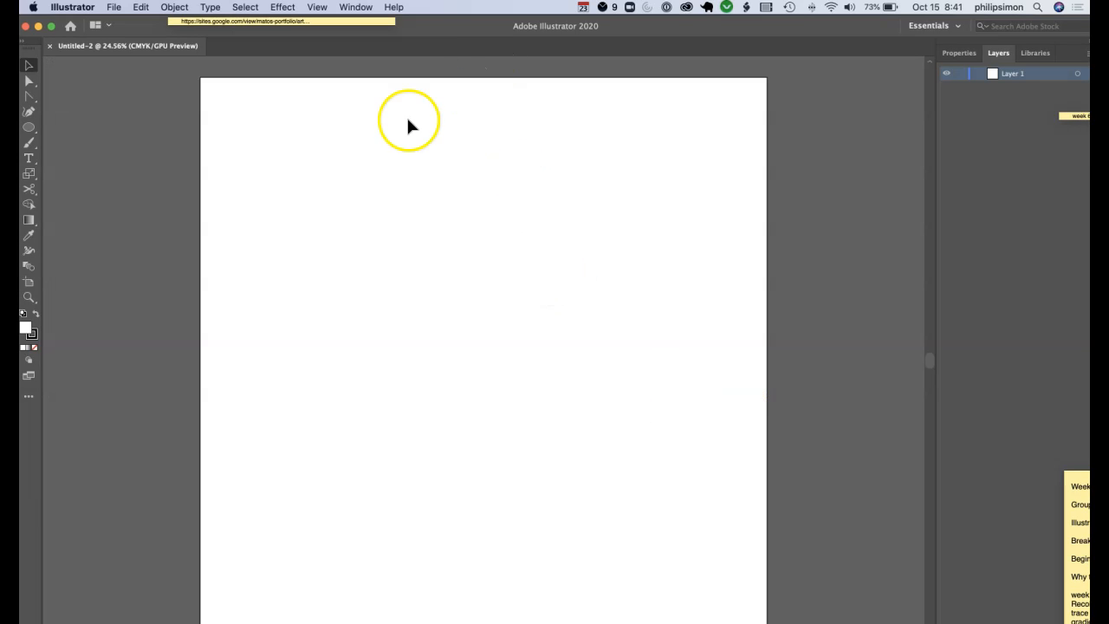
# Draw a small circle with the Ellipse tool and move it near the middle of the artboard.
pyautogui.moveTo(32, 129); pyautogui.dragTo(81, 141)
pyautogui.rightClick(445, 307)
pyautogui.click(431, 301)
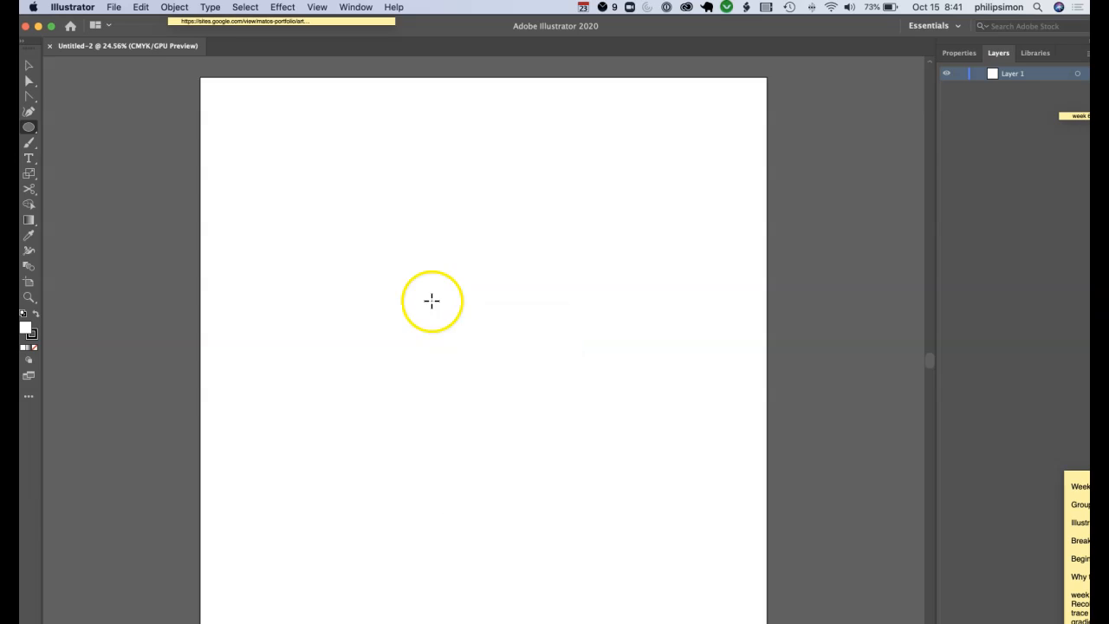
pyautogui.click(432, 301)
pyautogui.click(61, 157)
pyautogui.moveTo(402, 271); pyautogui.dragTo(479, 347)
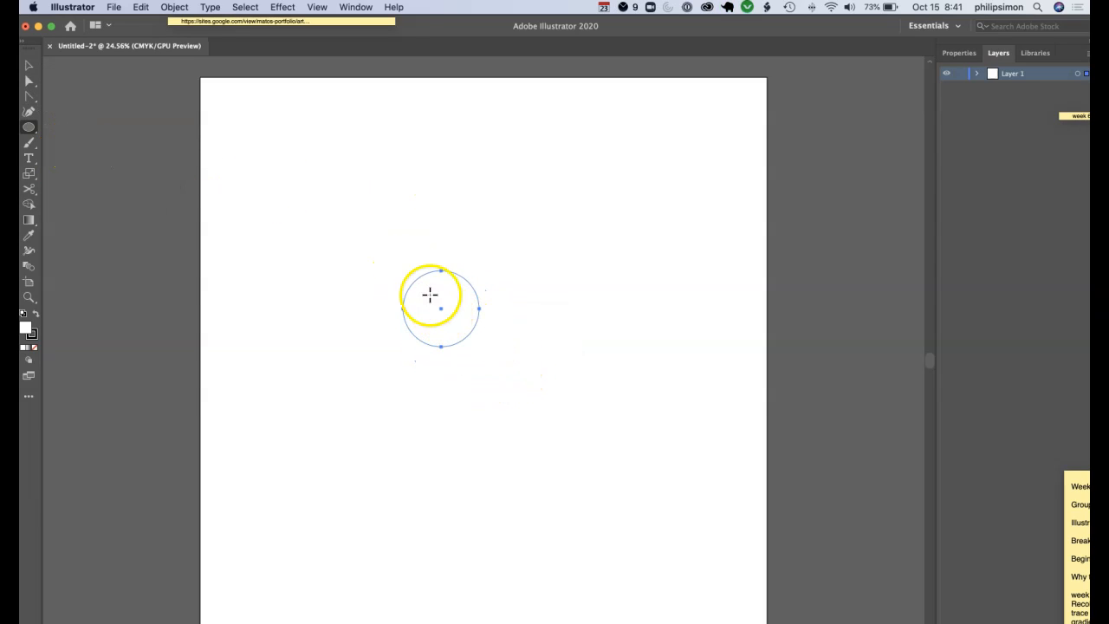
pyautogui.click(28, 65)
pyautogui.moveTo(471, 330); pyautogui.dragTo(468, 331)
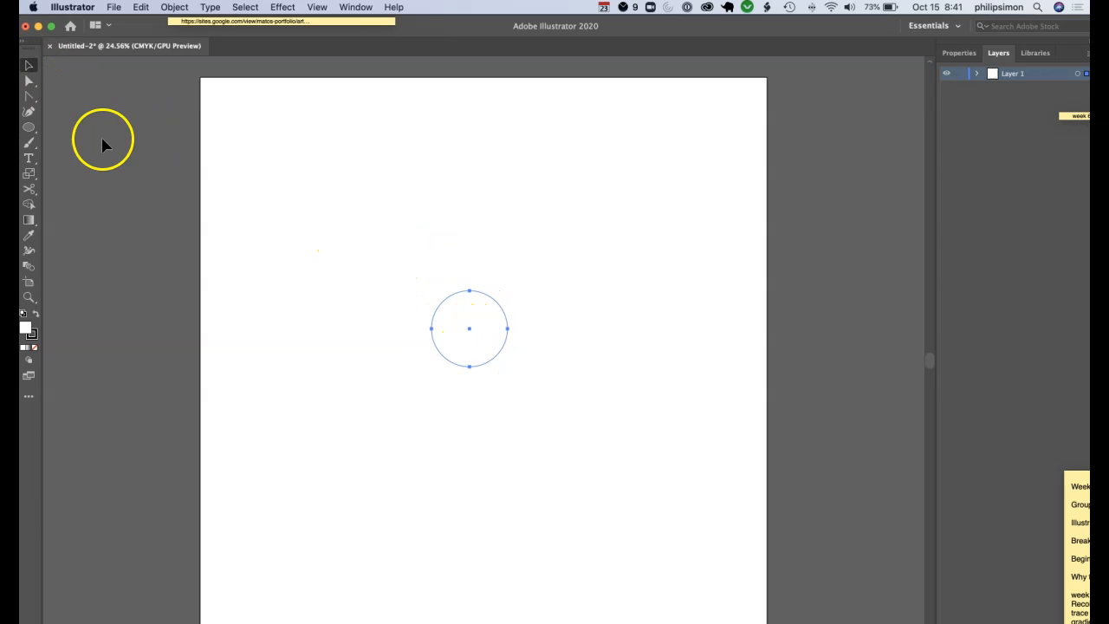
# Draw three progressively larger circles around the small one with the Ellipse tool, the largest about 1559 px wide.
pyautogui.click(30, 130)
pyautogui.moveTo(338, 215); pyautogui.dragTo(589, 433)
pyautogui.moveTo(286, 165); pyautogui.dragTo(657, 516)
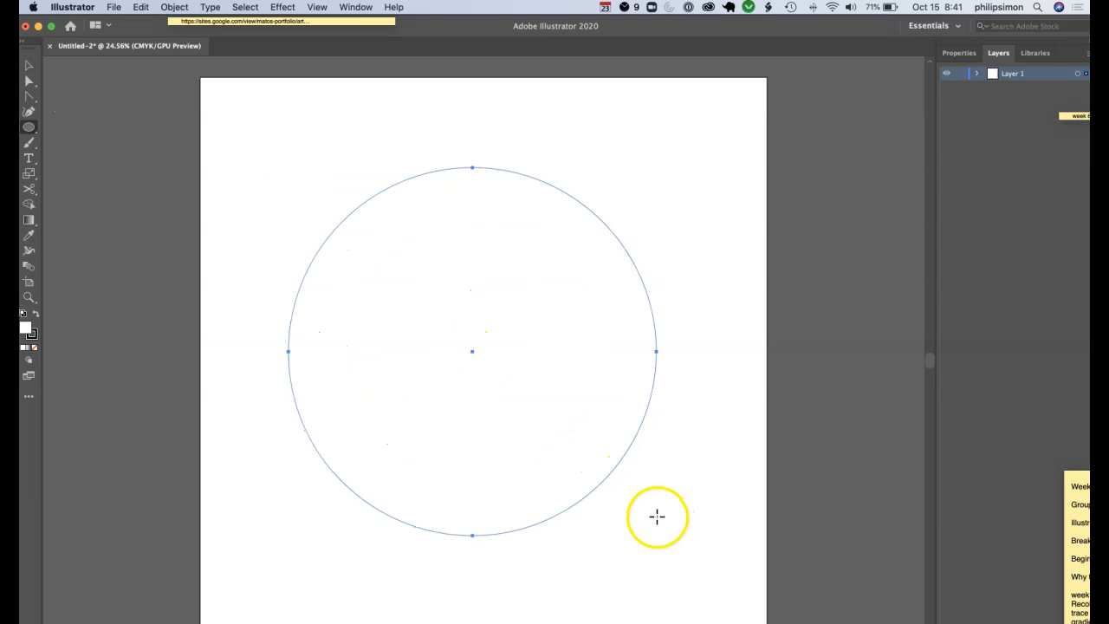
pyautogui.moveTo(262, 137); pyautogui.dragTo(702, 494)
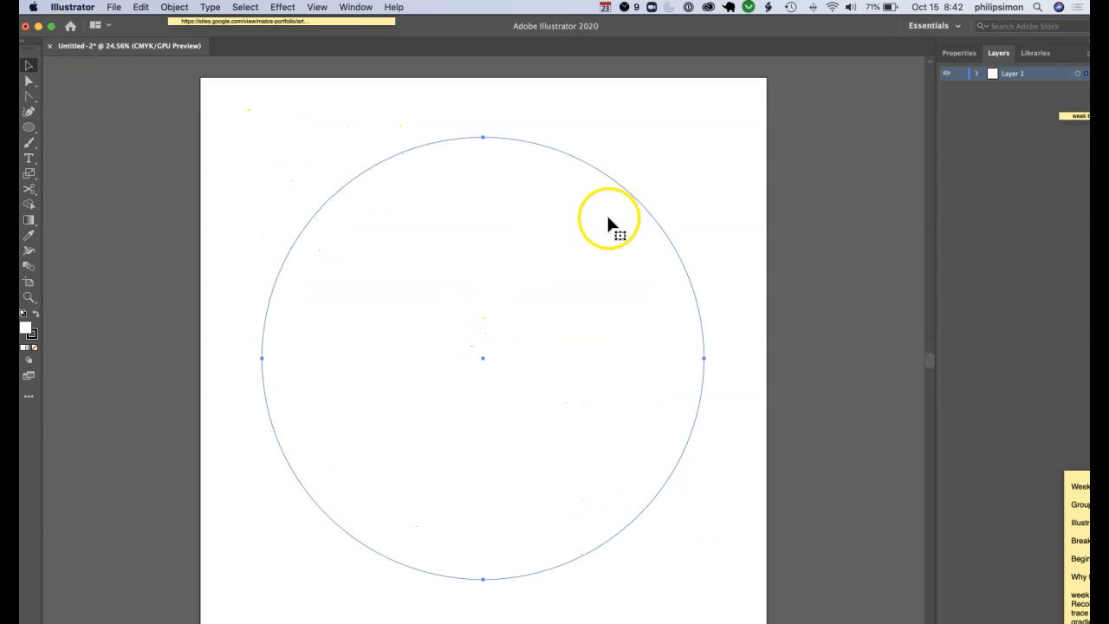
# Send the largest circle to the back of the stacking order.
pyautogui.rightClick(633, 212)
pyautogui.moveTo(684, 421)
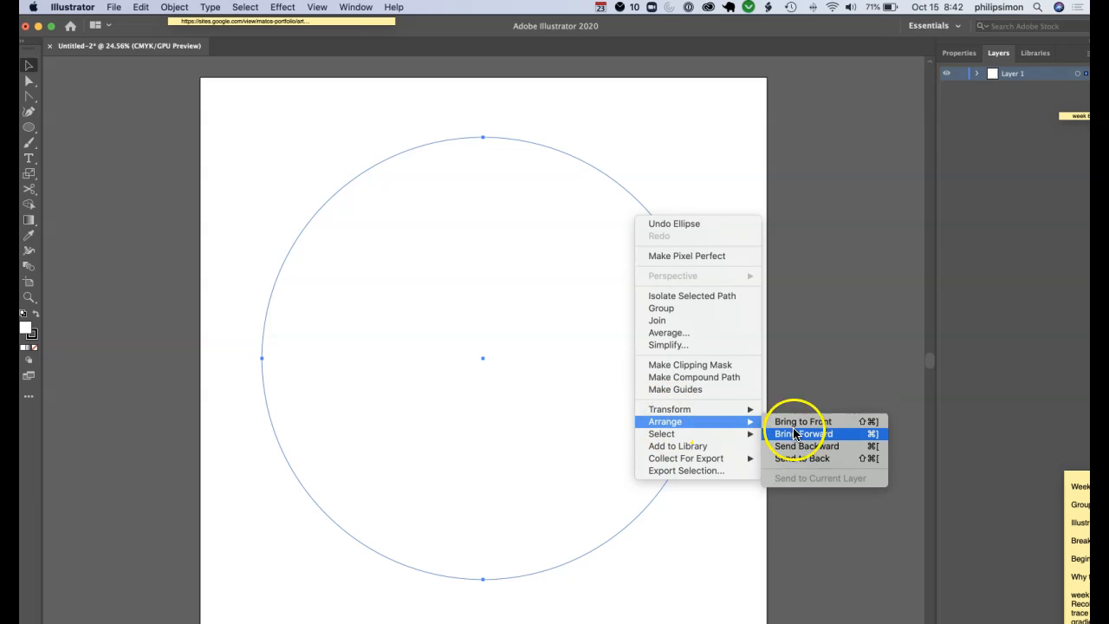
pyautogui.click(800, 458)
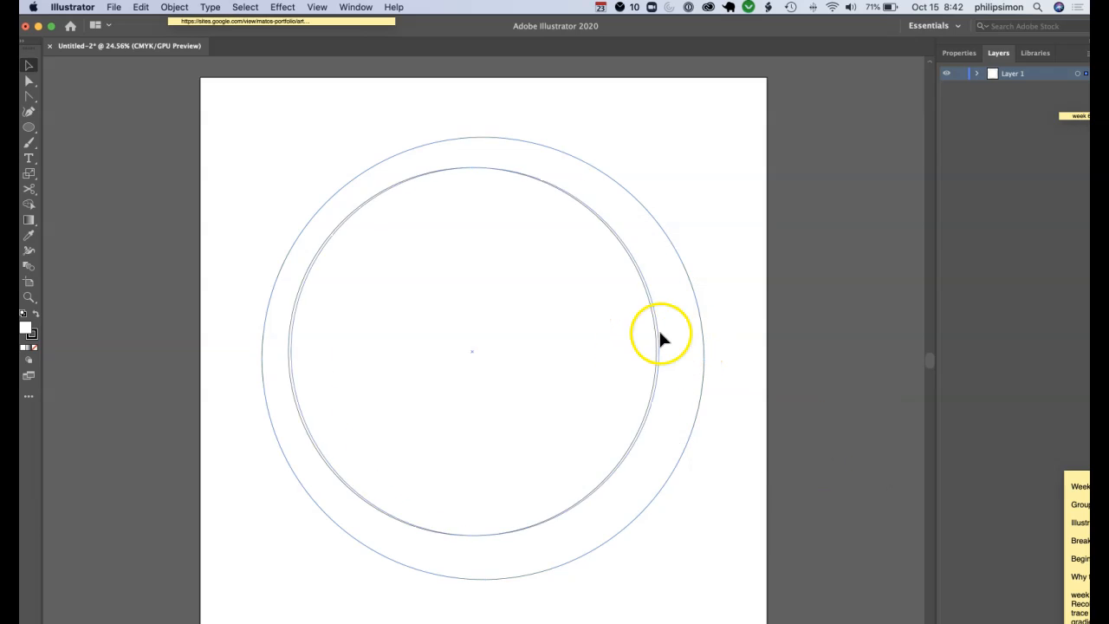
# Move the second-largest circle to the right and the medium circle toward the lower right so the circles are spread apart.
pyautogui.moveTo(658, 334); pyautogui.dragTo(798, 355)
pyautogui.moveTo(411, 334); pyautogui.dragTo(581, 490)
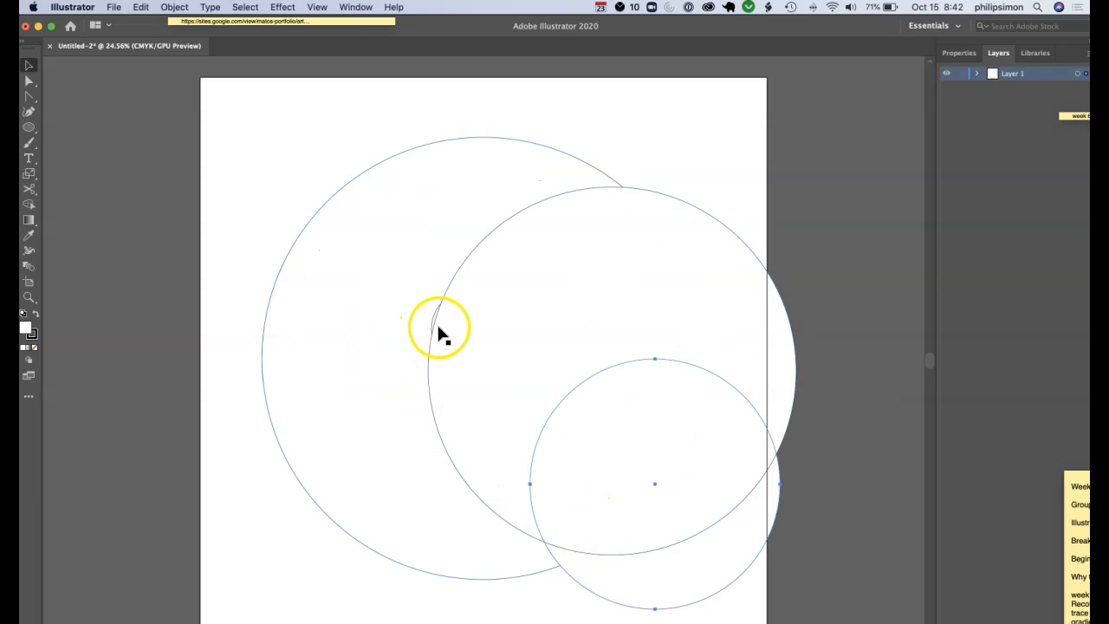
pyautogui.moveTo(440, 333); pyautogui.dragTo(464, 324)
pyautogui.rightClick(559, 426)
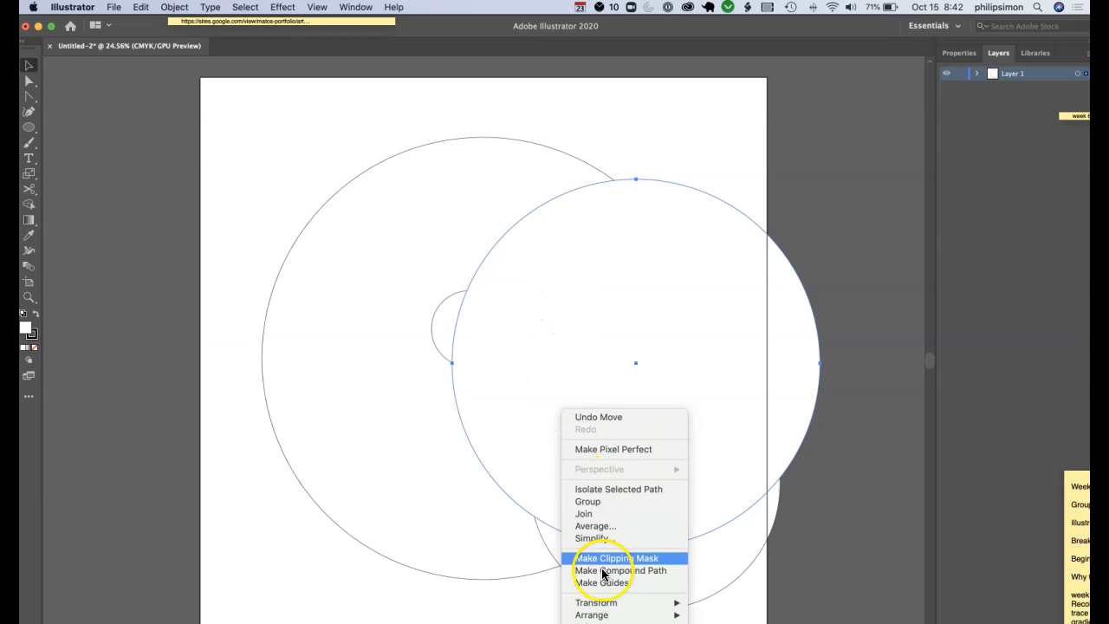
pyautogui.moveTo(639, 615)
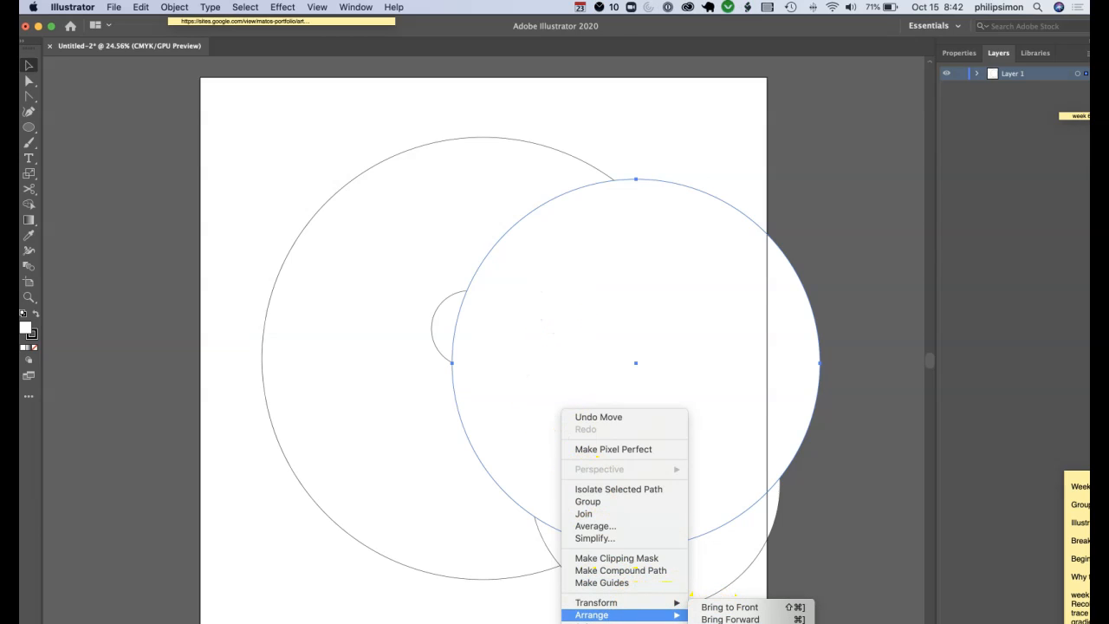
pyautogui.click(705, 616)
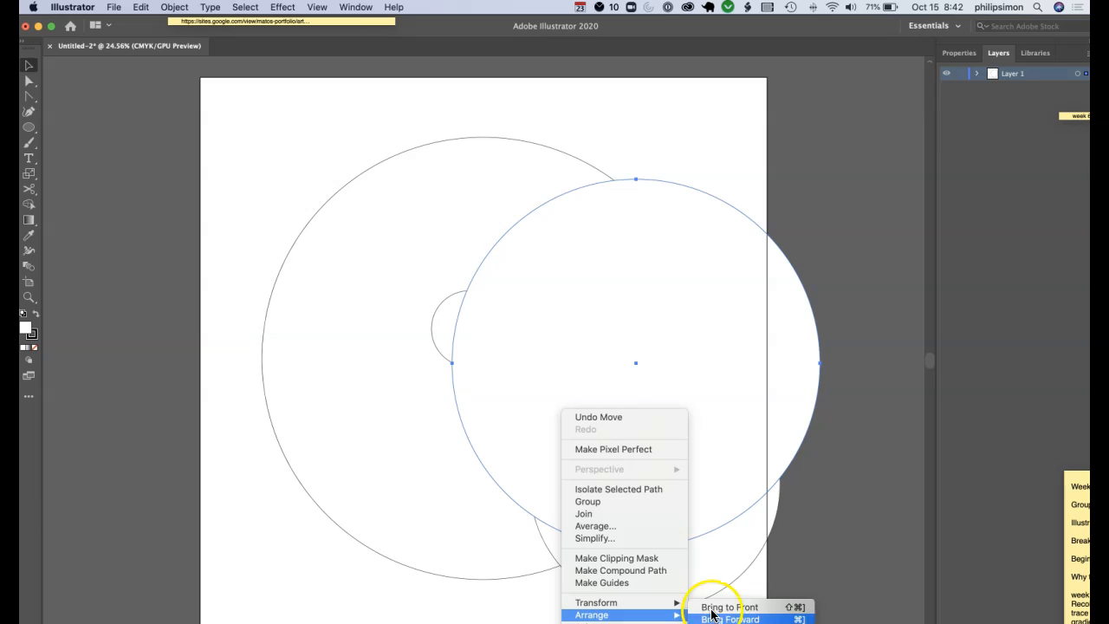
# Bring the smallest circle to the front and bring the medium circle forward one level.
pyautogui.click(437, 338)
pyautogui.rightClick(437, 338)
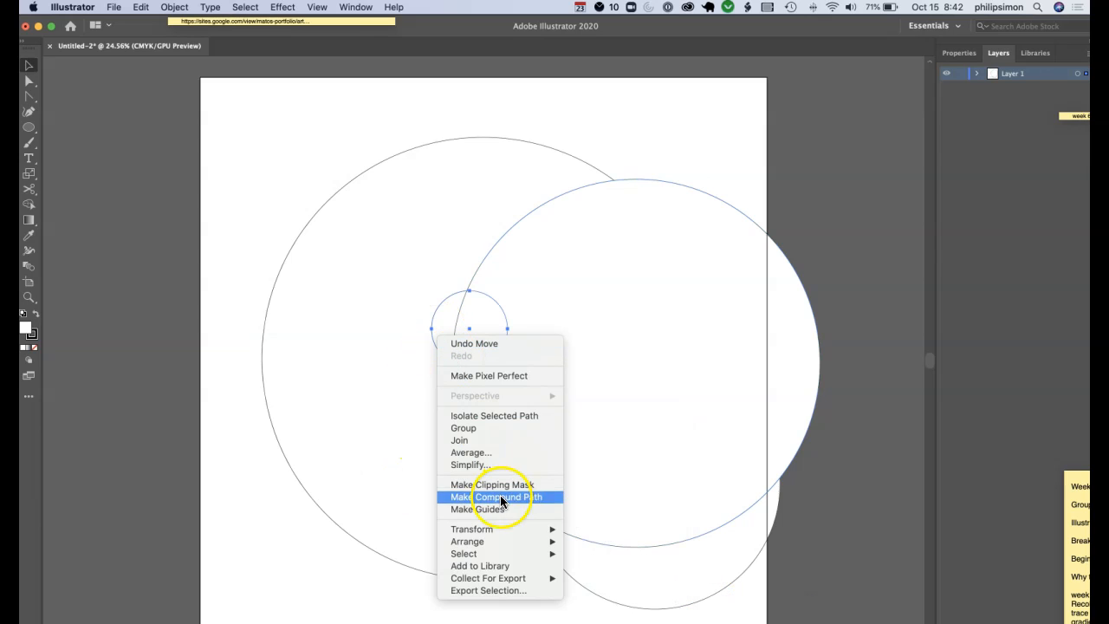
pyautogui.moveTo(487, 536)
pyautogui.click(611, 537)
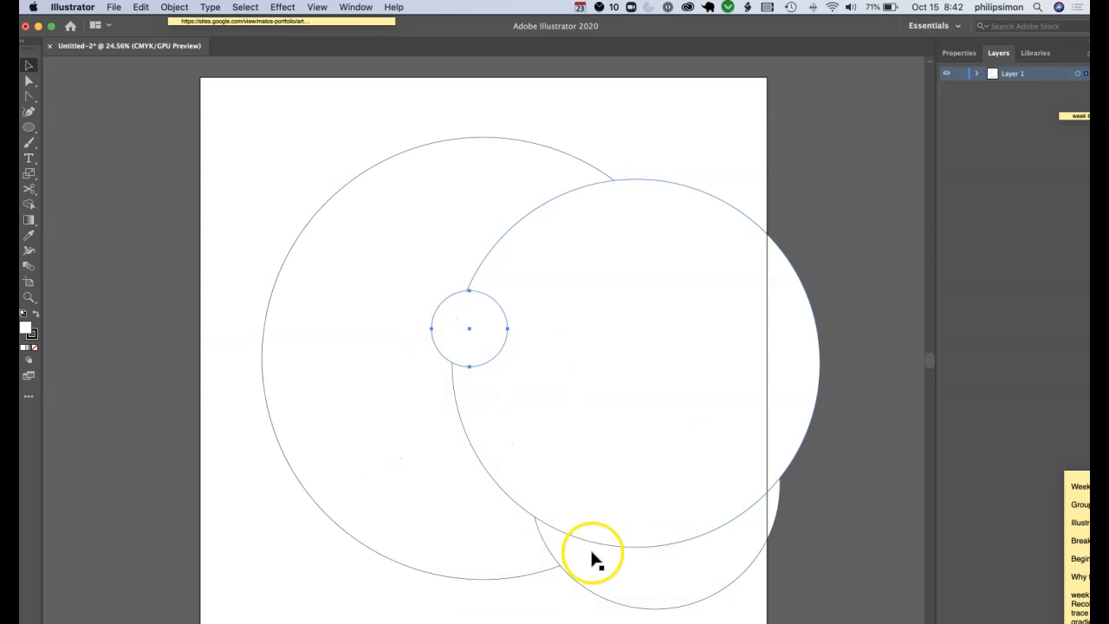
pyautogui.rightClick(604, 453)
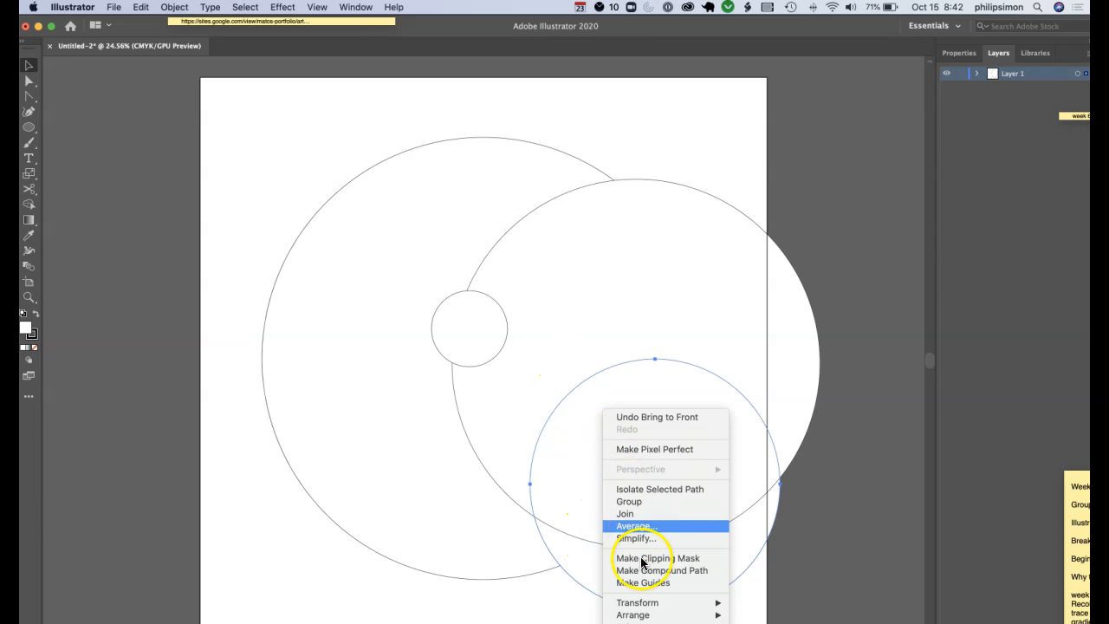
pyautogui.moveTo(638, 613)
pyautogui.click(769, 617)
# Move the second-largest and medium circles back inside the largest one, and select all four with the smallest as key object.
pyautogui.moveTo(606, 328); pyautogui.dragTo(469, 326)
pyautogui.moveTo(606, 447); pyautogui.dragTo(436, 318)
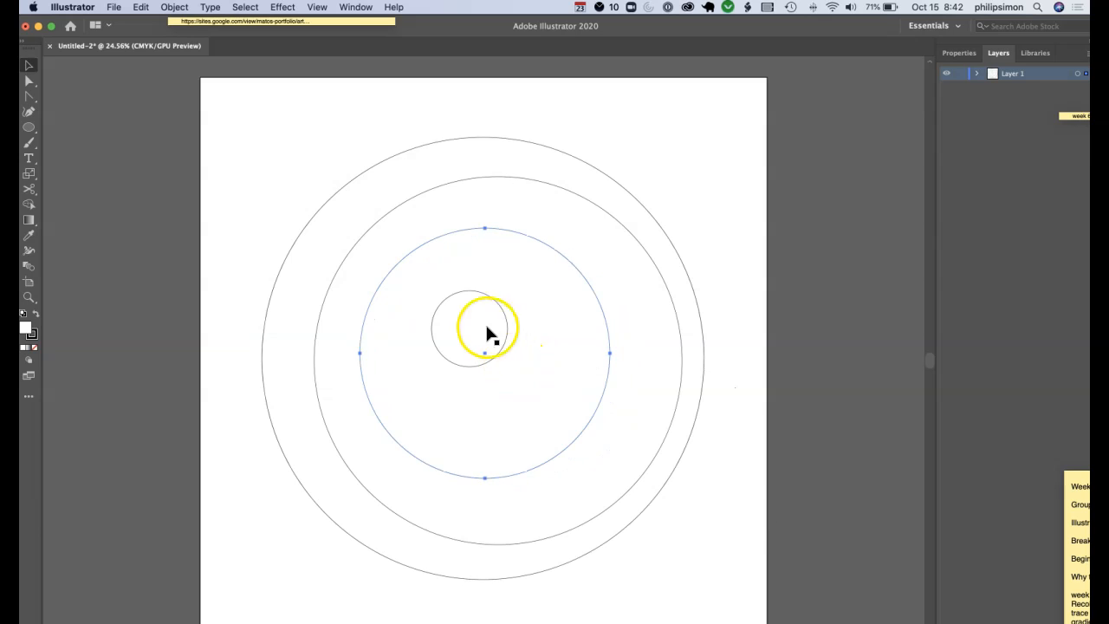
pyautogui.moveTo(660, 555); pyautogui.dragTo(753, 554)
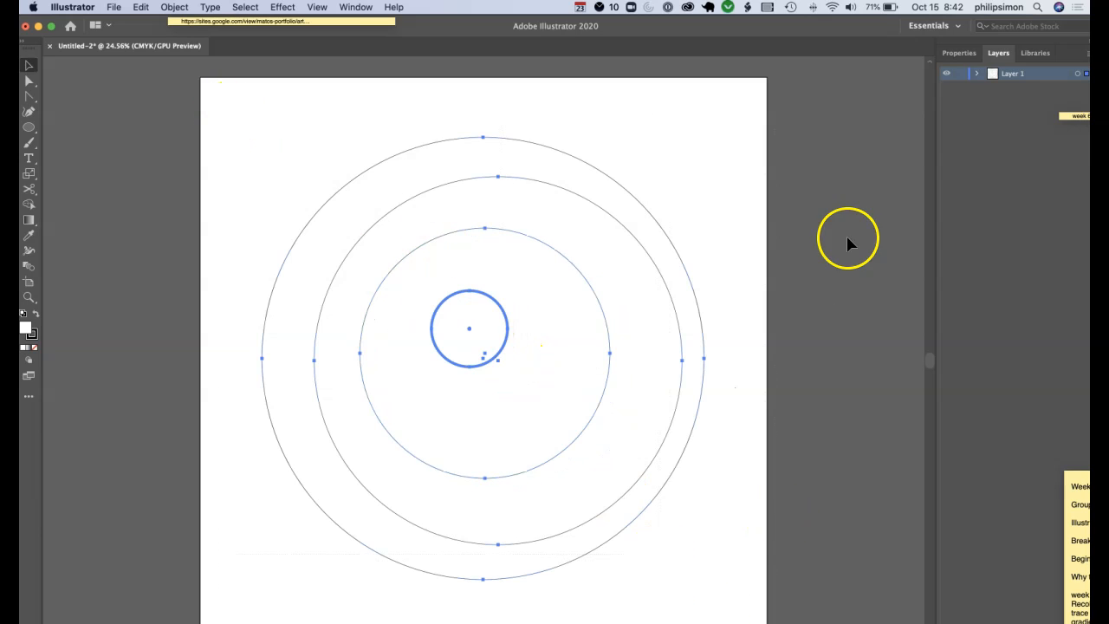
pyautogui.rightClick(611, 257)
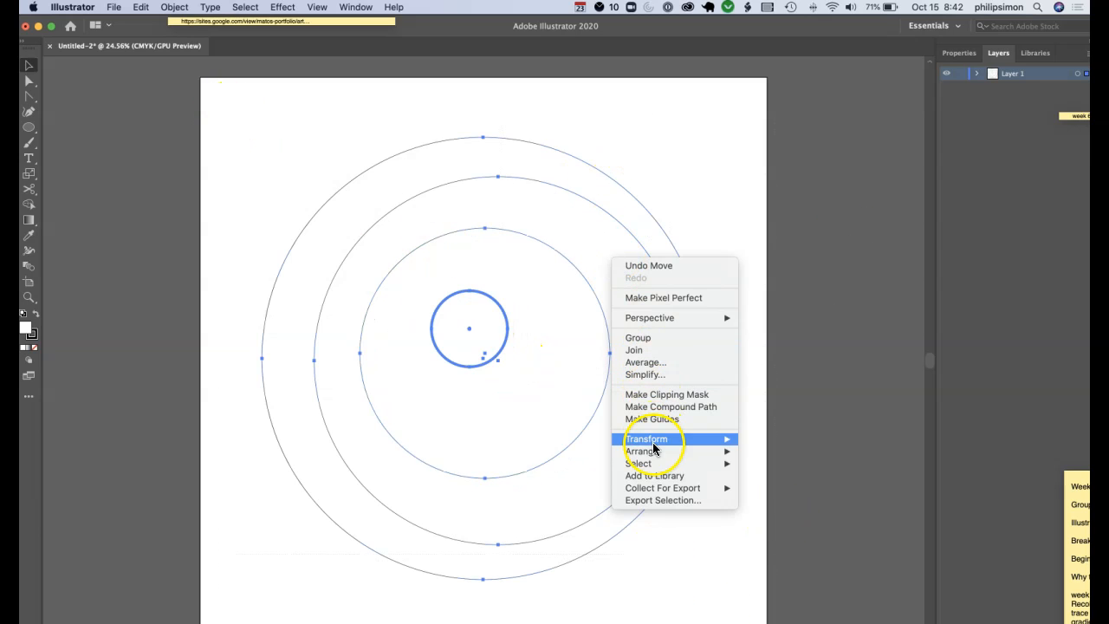
pyautogui.moveTo(651, 456)
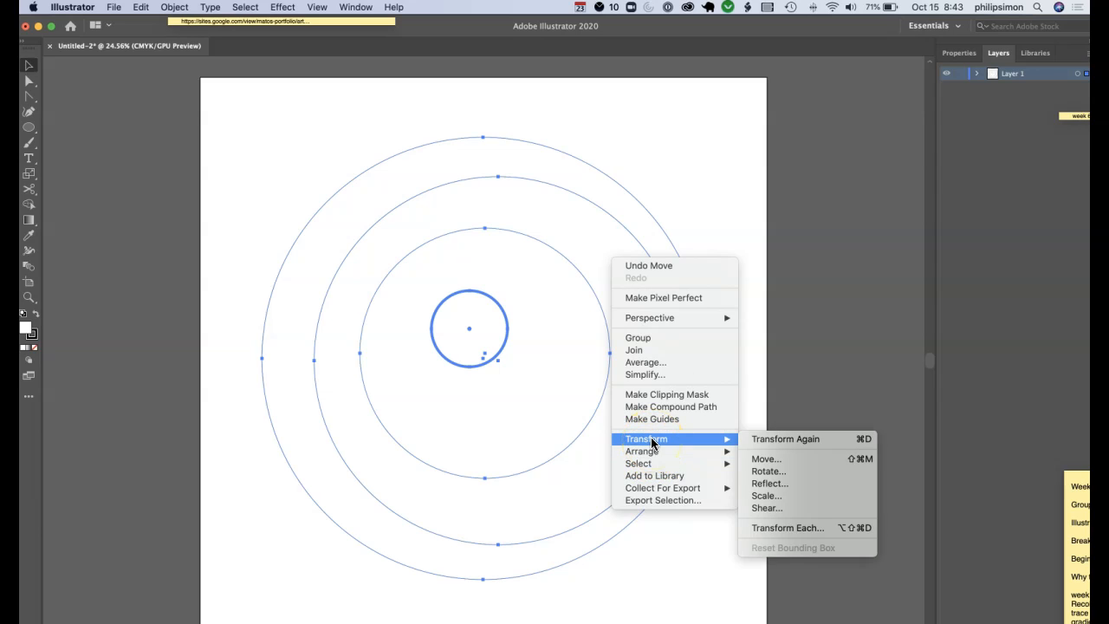
pyautogui.press('Escape')
# Align the four selected circles by their vertical and horizontal centers so they become concentric around the smallest circle.
pyautogui.click(956, 54)
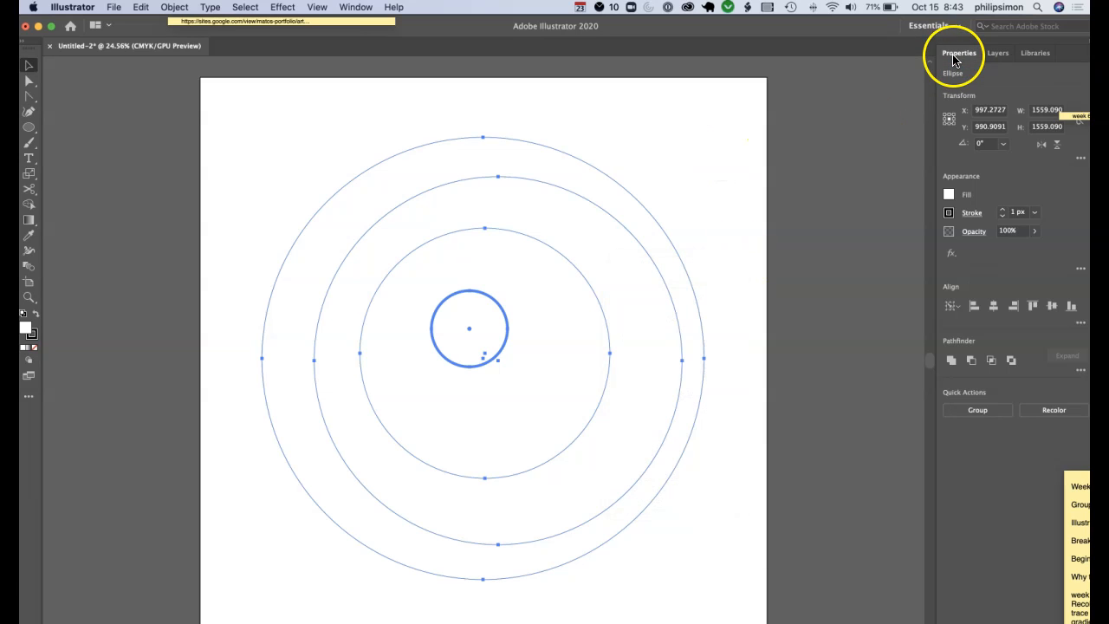
pyautogui.click(957, 305)
pyautogui.click(980, 290)
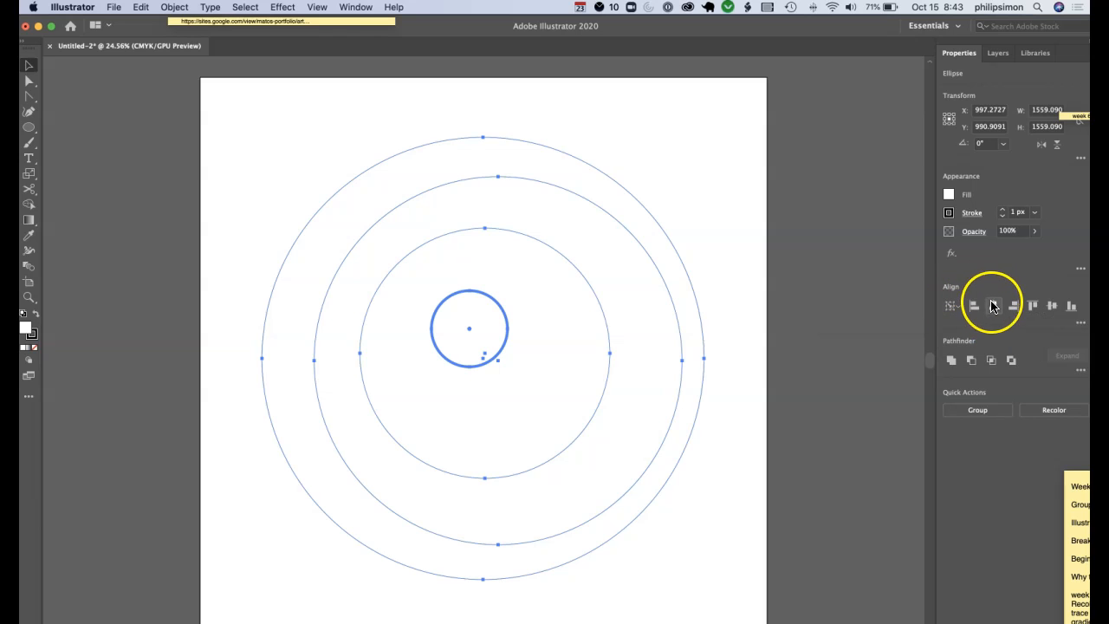
pyautogui.click(1081, 326)
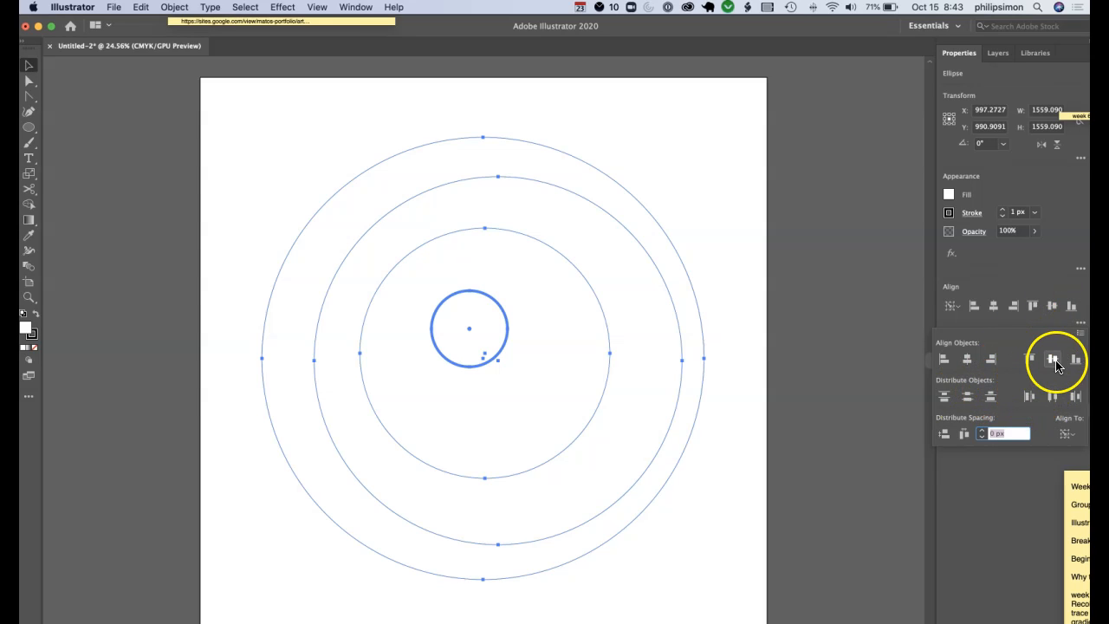
pyautogui.click(1053, 360)
pyautogui.click(967, 360)
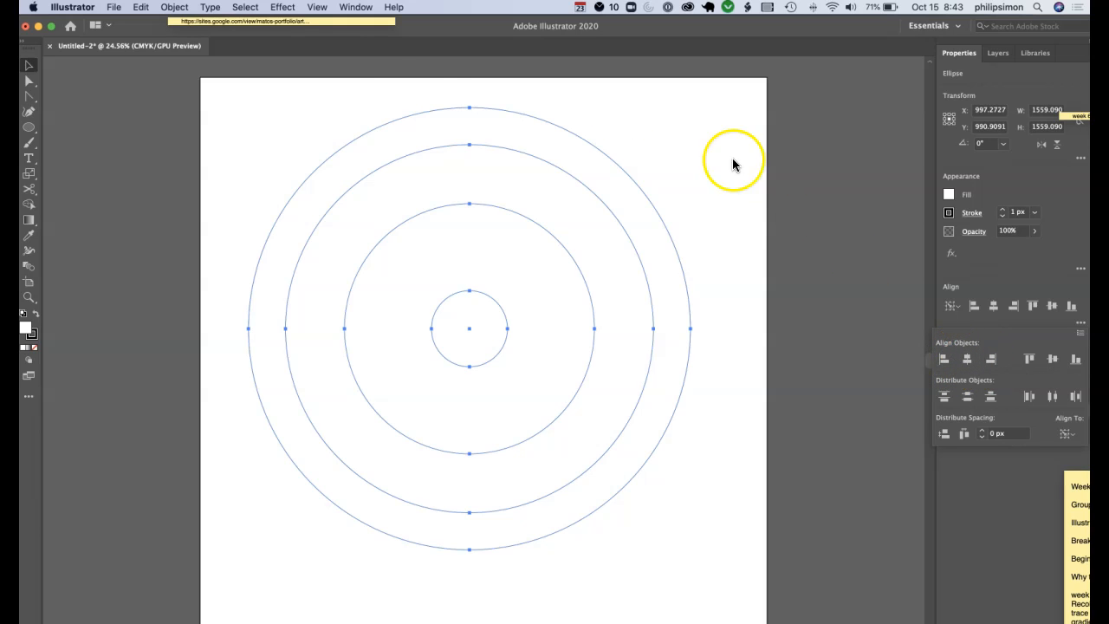
pyautogui.click(379, 96)
# Save the document to the computer as mandala in the com 130 folder, in Adobe Illustrator (ai) format with Illustrator 2020 compatibility.
pyautogui.click(114, 6)
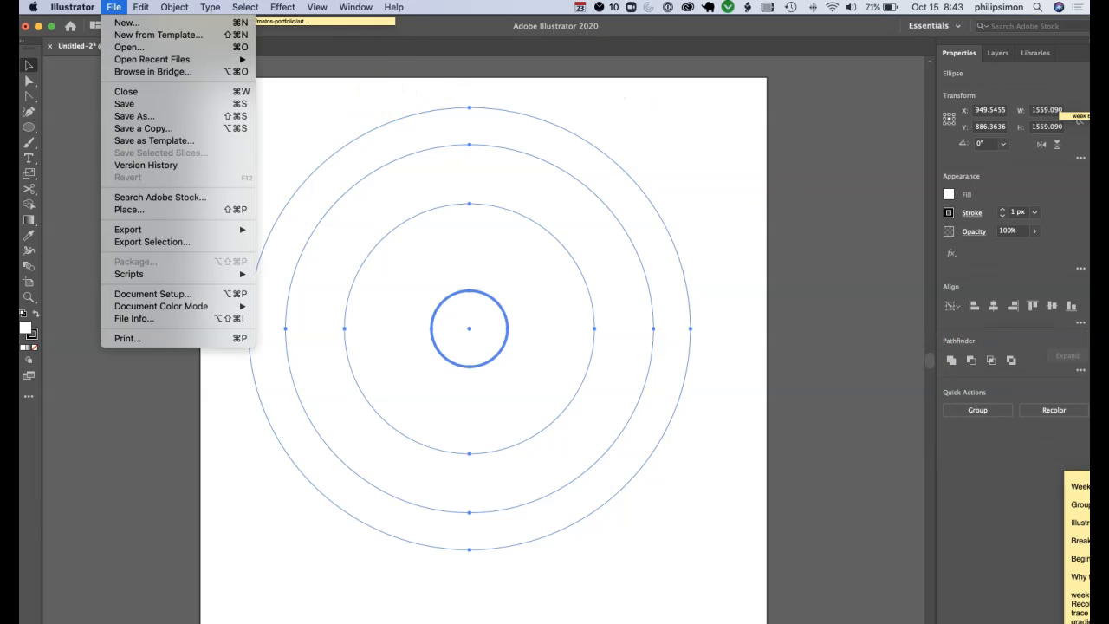
pyautogui.click(121, 116)
pyautogui.click(604, 472)
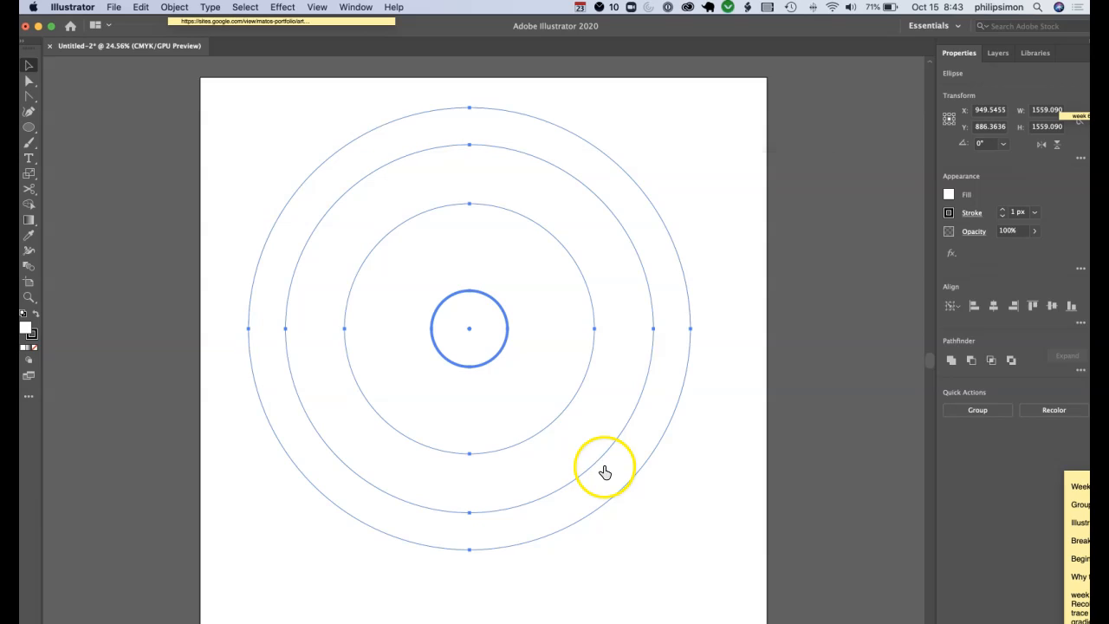
pyautogui.write('mandala')
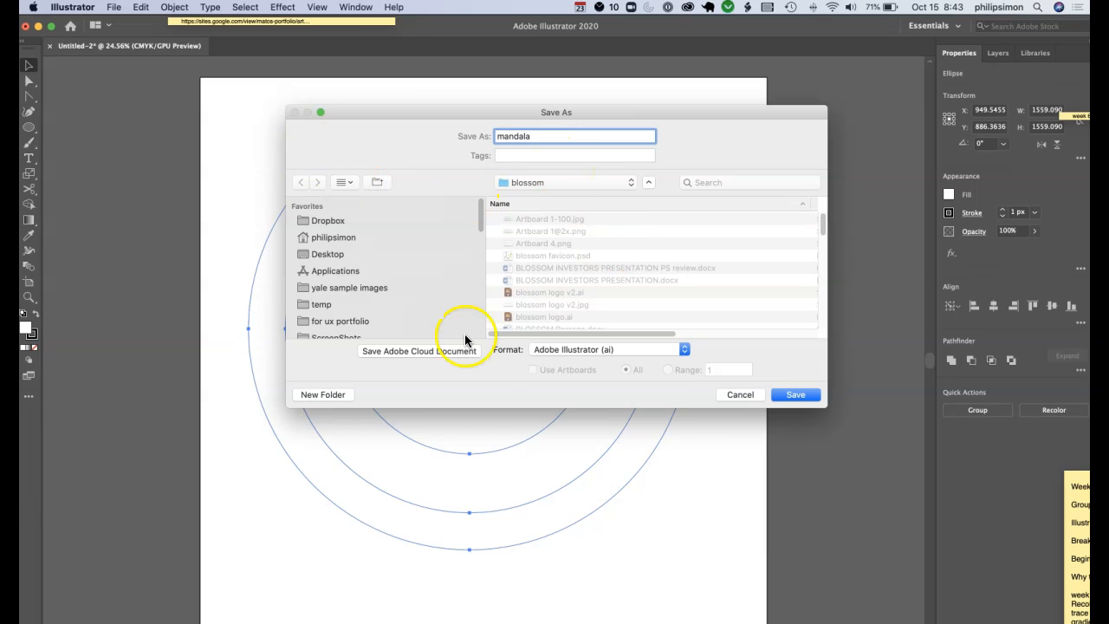
pyautogui.click(587, 183)
pyautogui.click(434, 168)
pyautogui.scroll(-10, 347, 270)
pyautogui.click(334, 254)
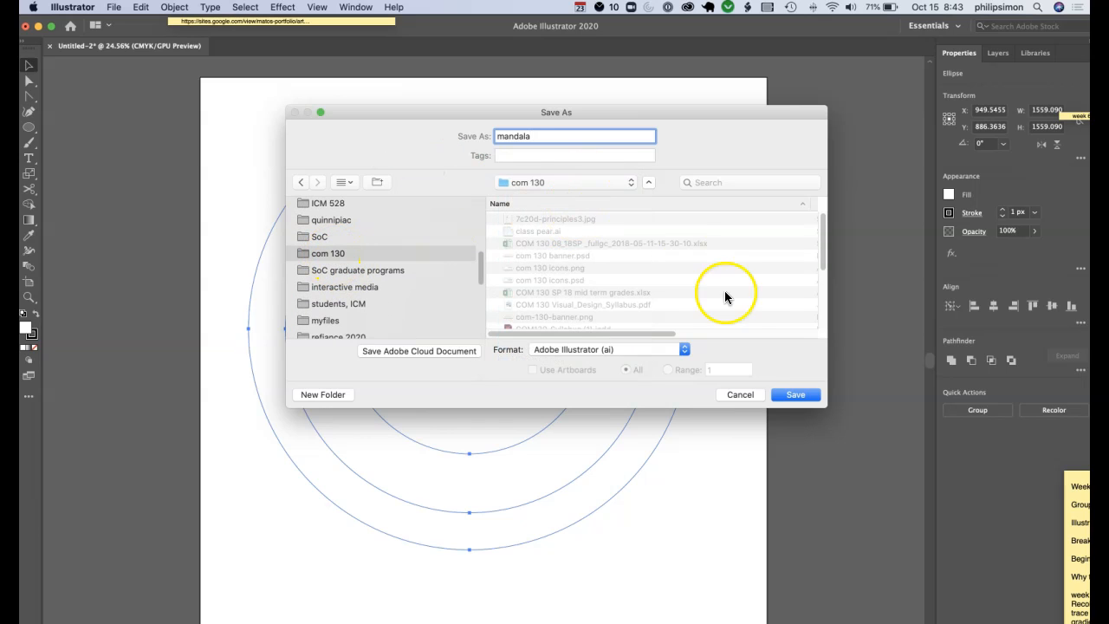
pyautogui.click(792, 396)
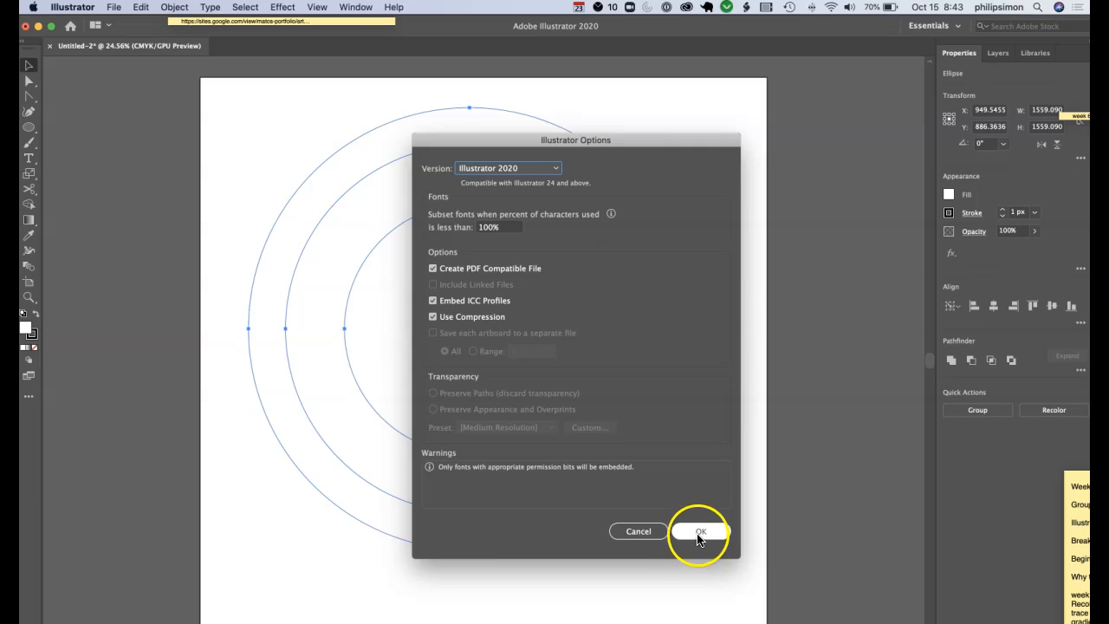
pyautogui.click(699, 598)
# Set the fill of all four circles to None and deselect them.
pyautogui.click(384, 161)
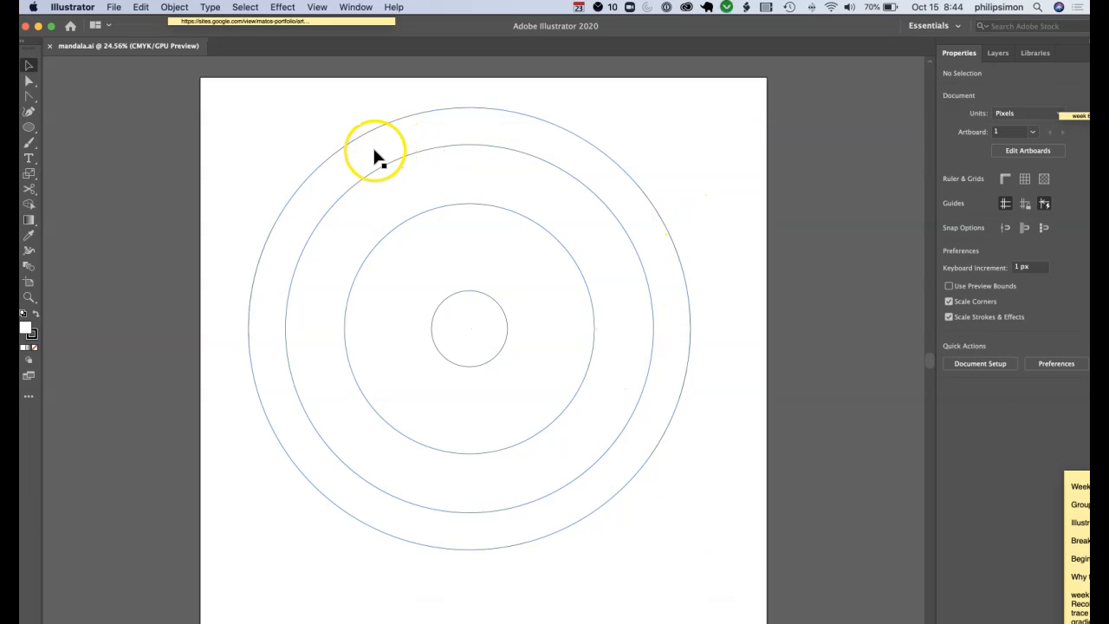
pyautogui.moveTo(222, 111); pyautogui.dragTo(782, 601)
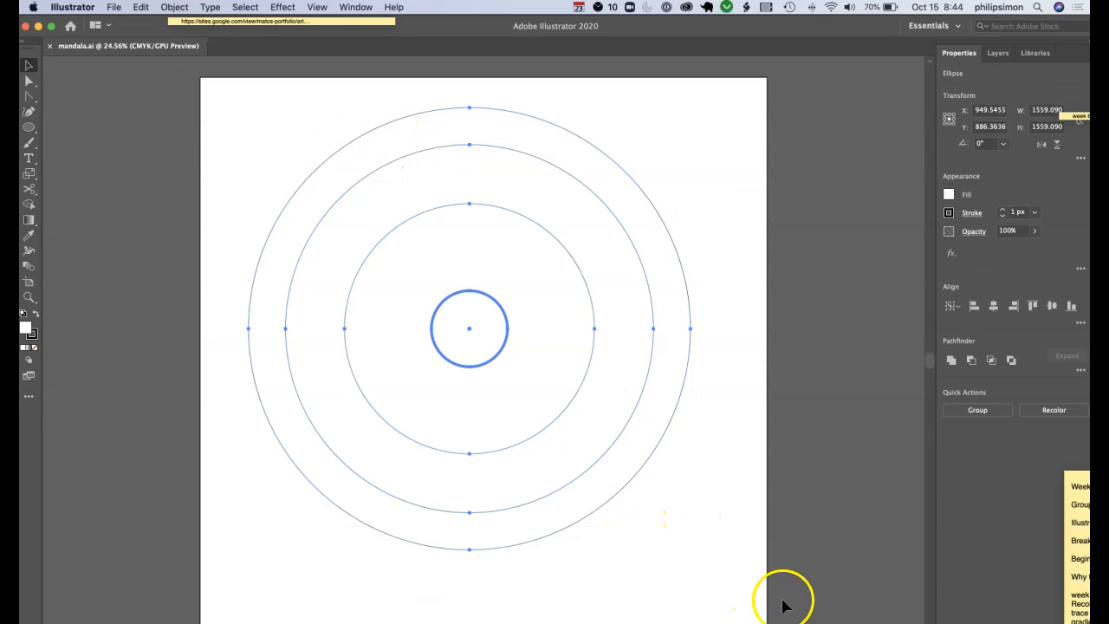
pyautogui.click(947, 197)
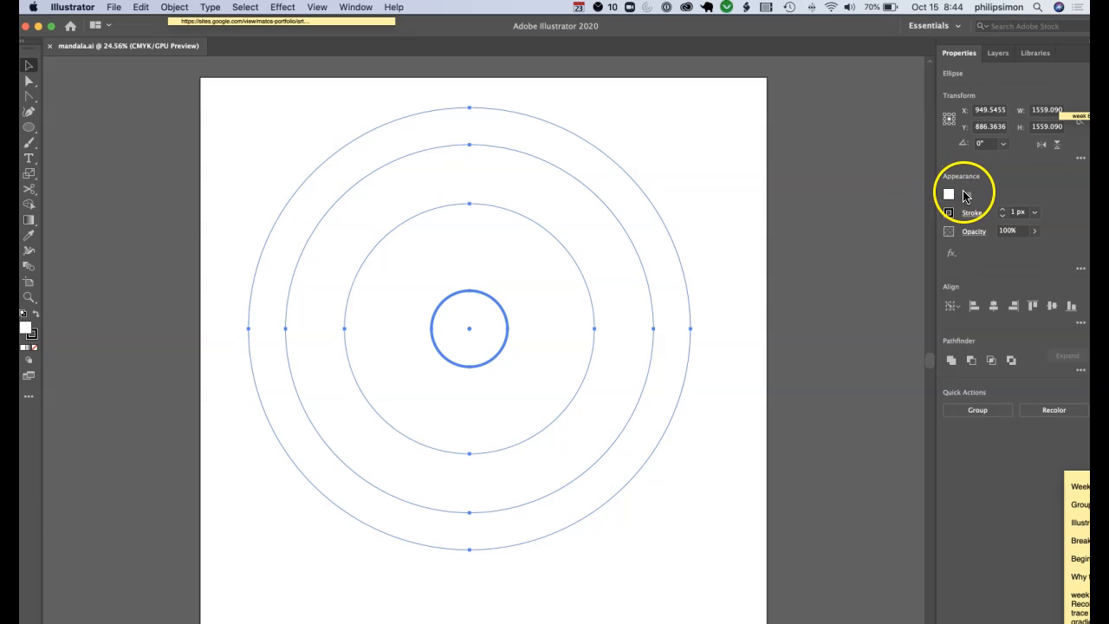
pyautogui.click(944, 199)
pyautogui.click(805, 305)
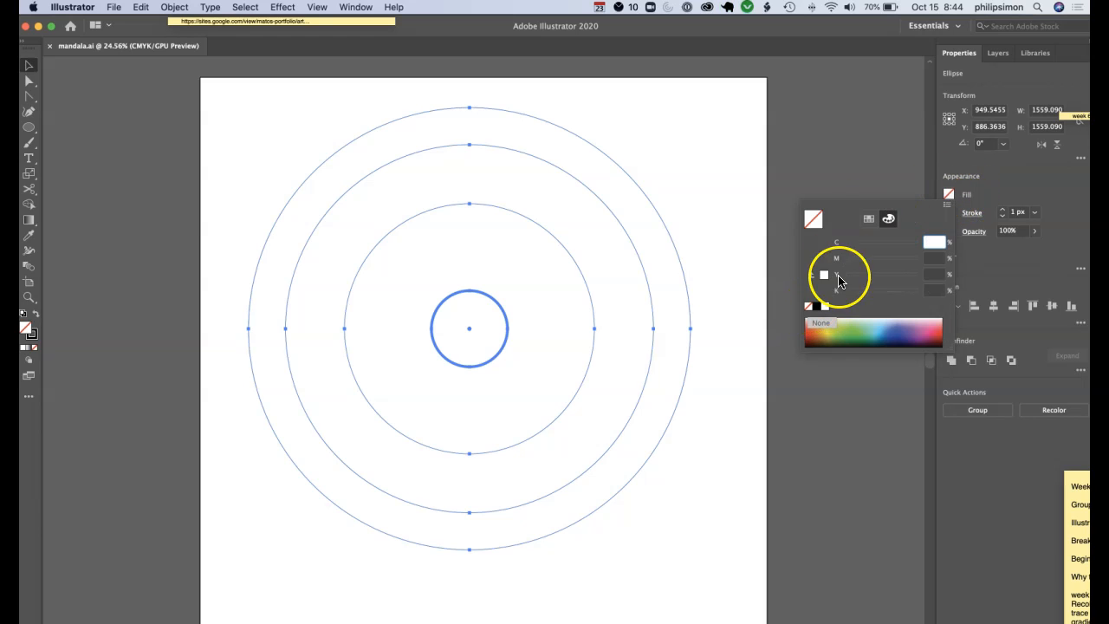
pyautogui.click(685, 242)
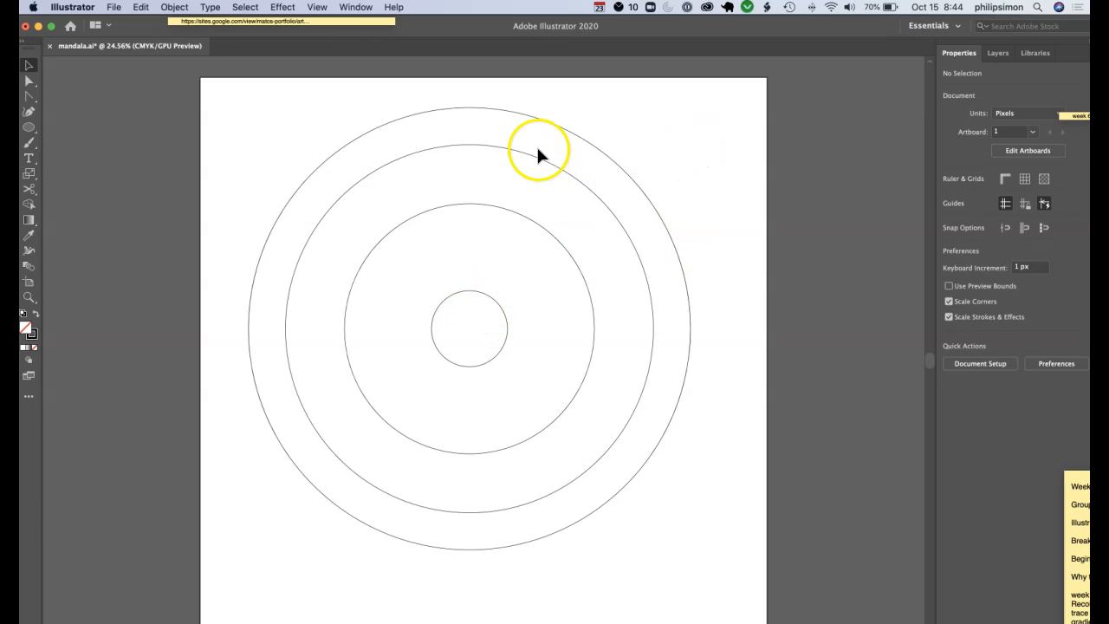
# Paint a small wavy squiggle about 84 by 34 px outside the circles near the artboard's upper-left corner and select it.
pyautogui.click(27, 143)
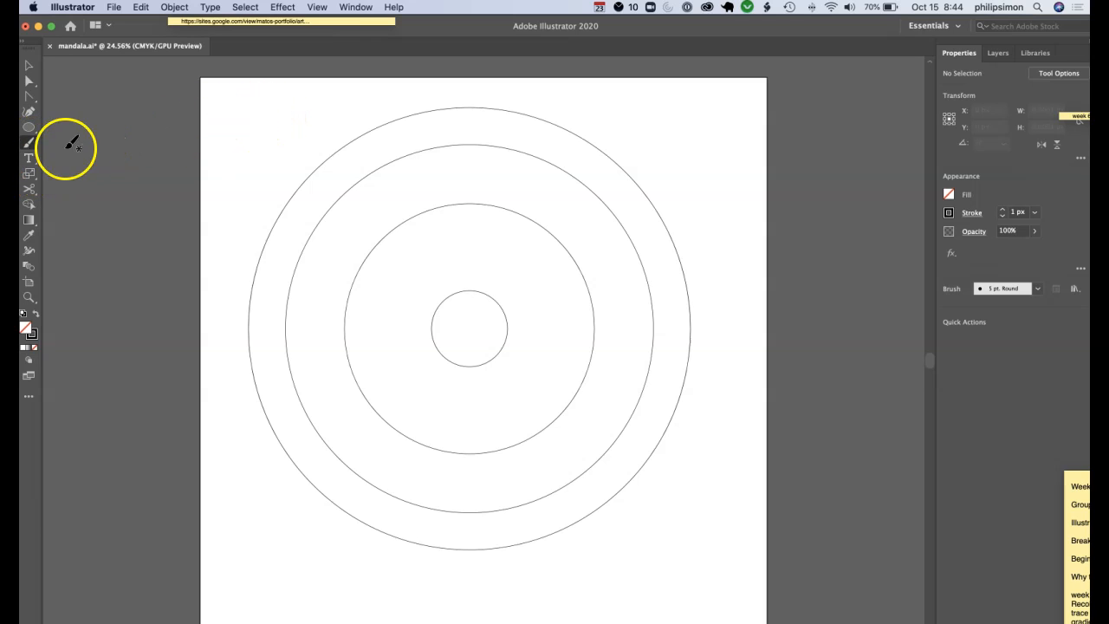
pyautogui.moveTo(245, 121); pyautogui.dragTo(269, 118)
pyautogui.click(29, 65)
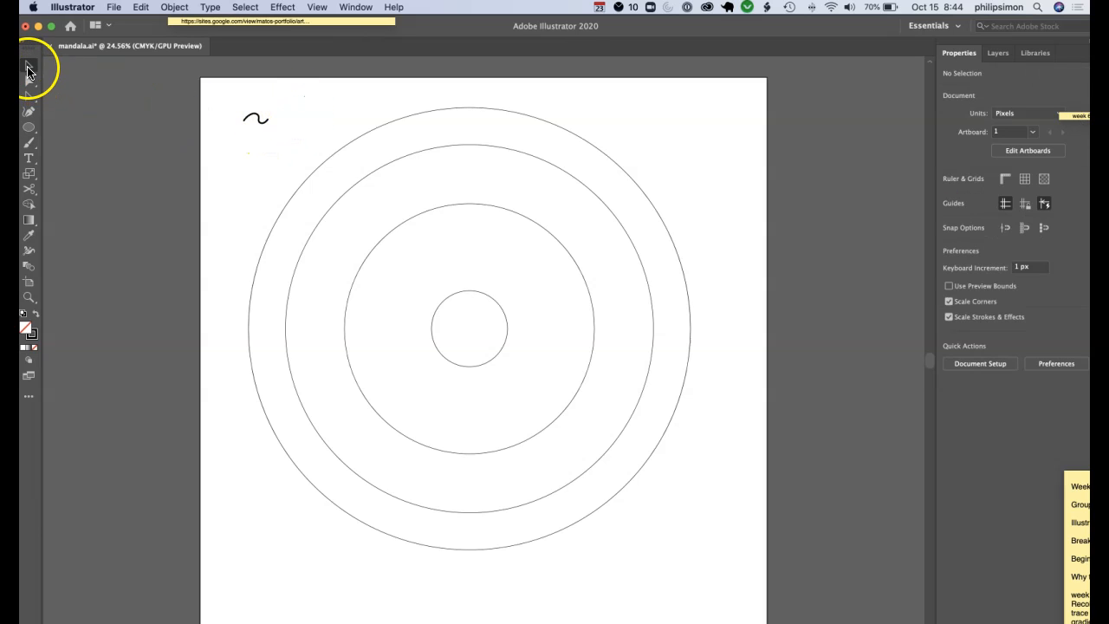
pyautogui.click(260, 121)
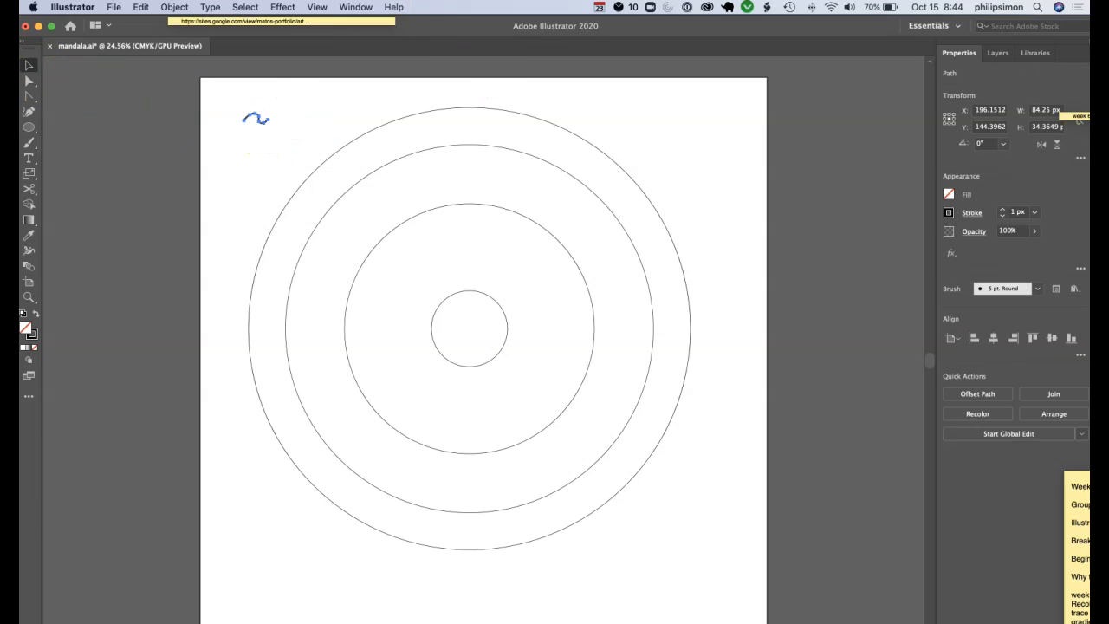
# Show the Brushes panel and enlarge it until the full list of brushes fits.
pyautogui.click(317, 7)
pyautogui.moveTo(356, 7)
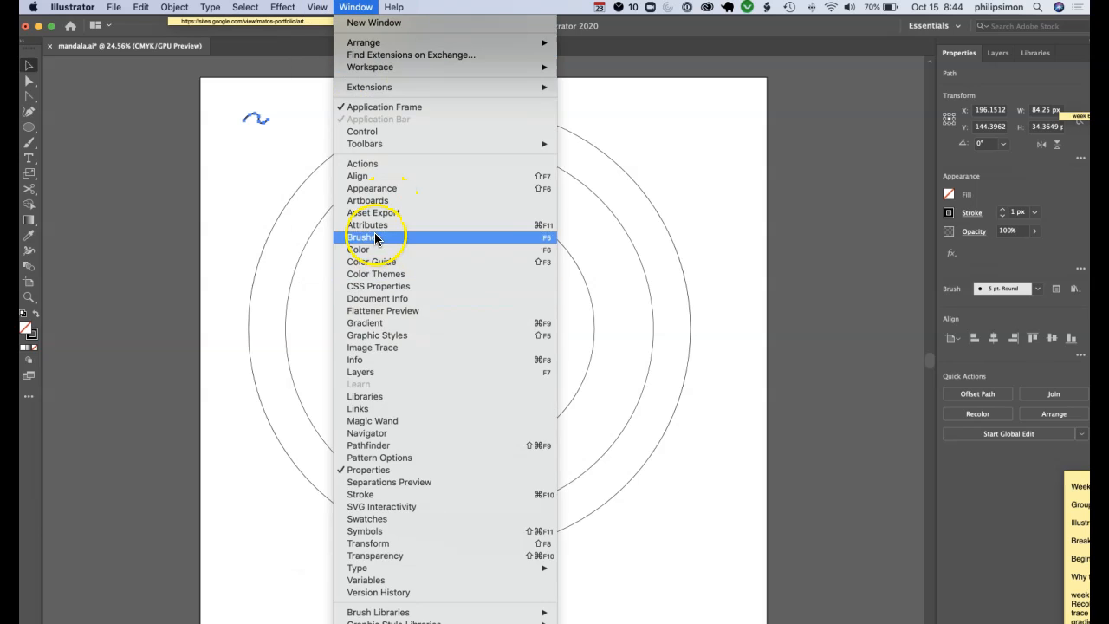
pyautogui.click(375, 236)
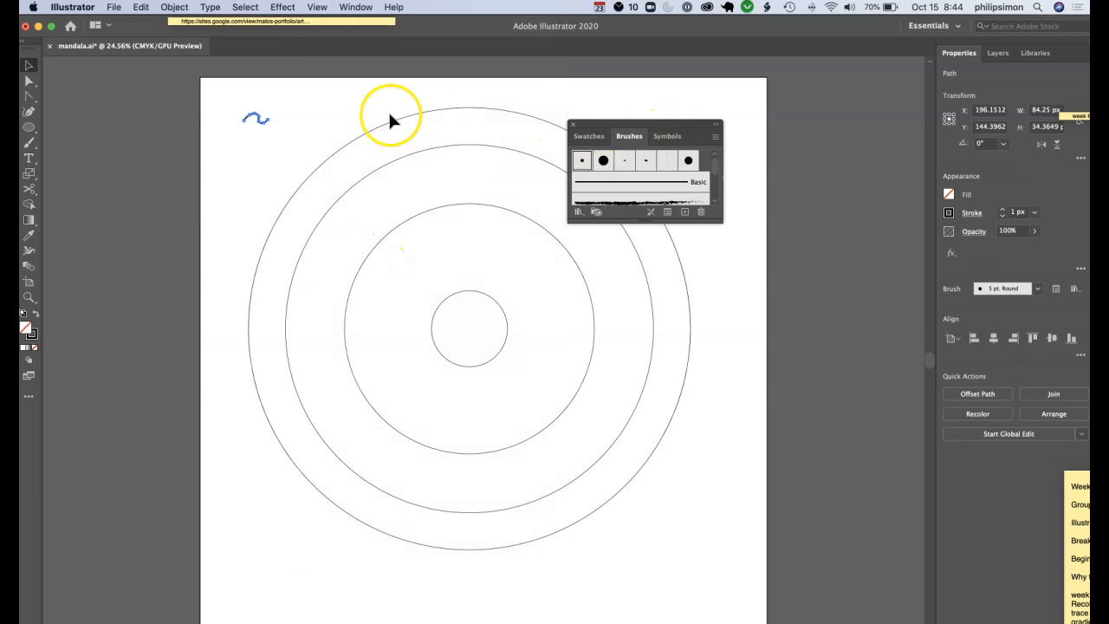
pyautogui.scroll(-3, 684, 171)
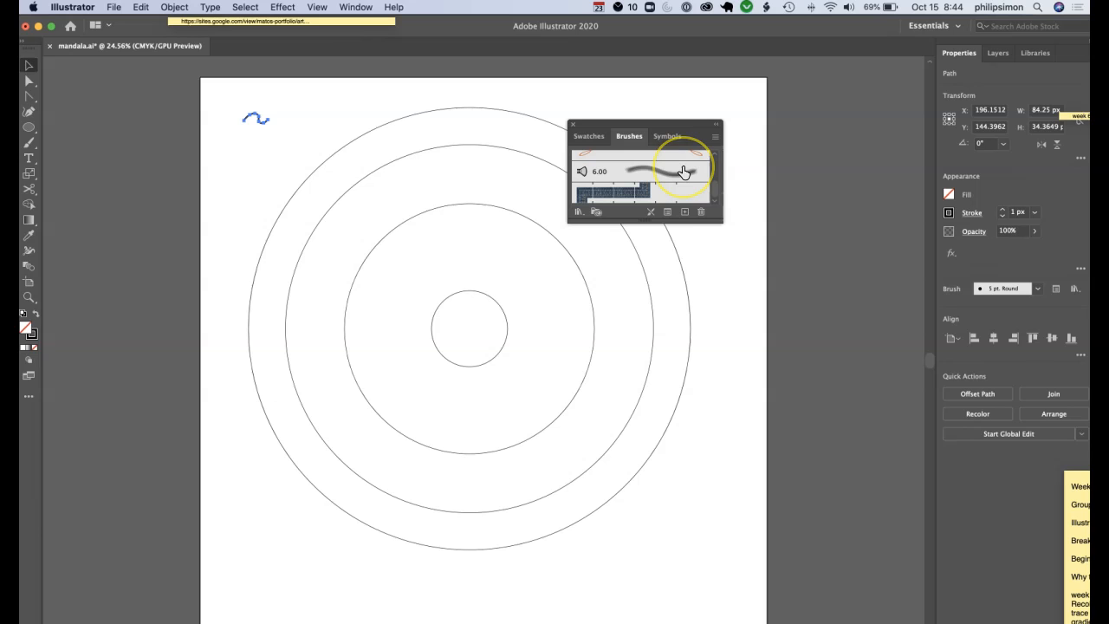
pyautogui.moveTo(724, 227); pyautogui.dragTo(767, 372)
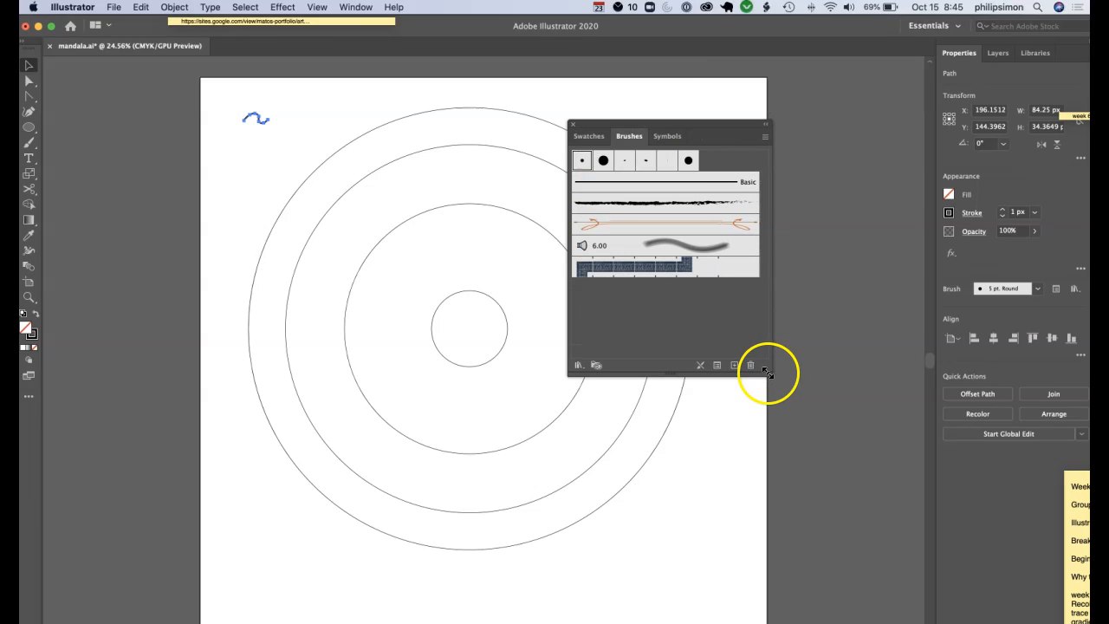
# Create a new pattern brush from the selected squiggle, naming it after the shape and keeping the Stretch to fit option.
pyautogui.moveTo(256, 118); pyautogui.dragTo(607, 223)
pyautogui.moveTo(640, 296); pyautogui.dragTo(632, 303)
pyautogui.click(437, 431)
pyautogui.click(525, 458)
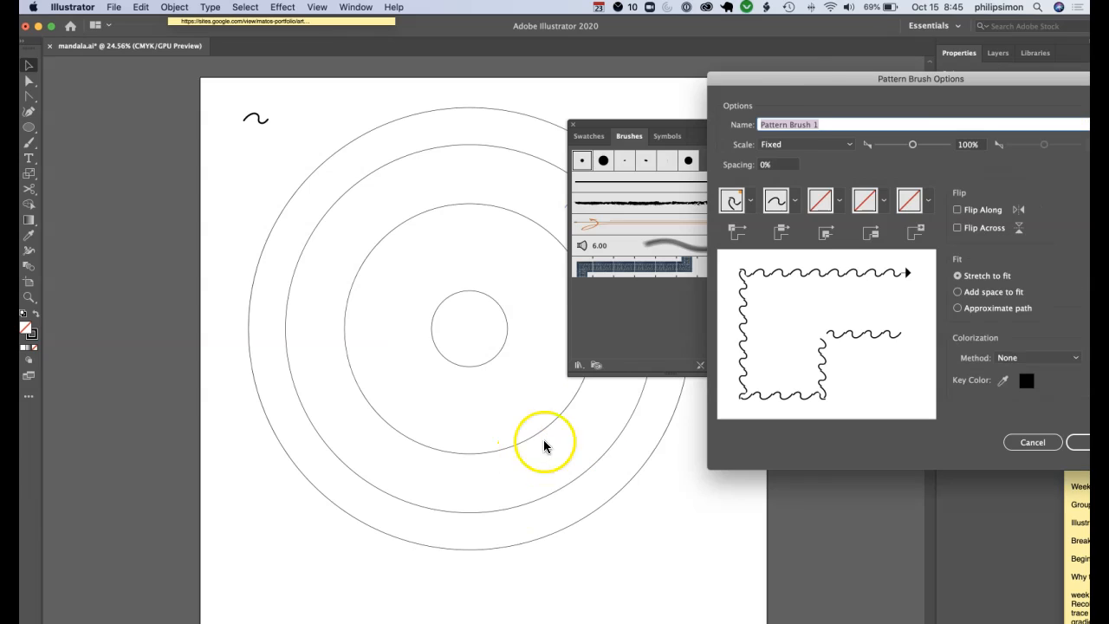
pyautogui.moveTo(834, 76); pyautogui.dragTo(762, 76)
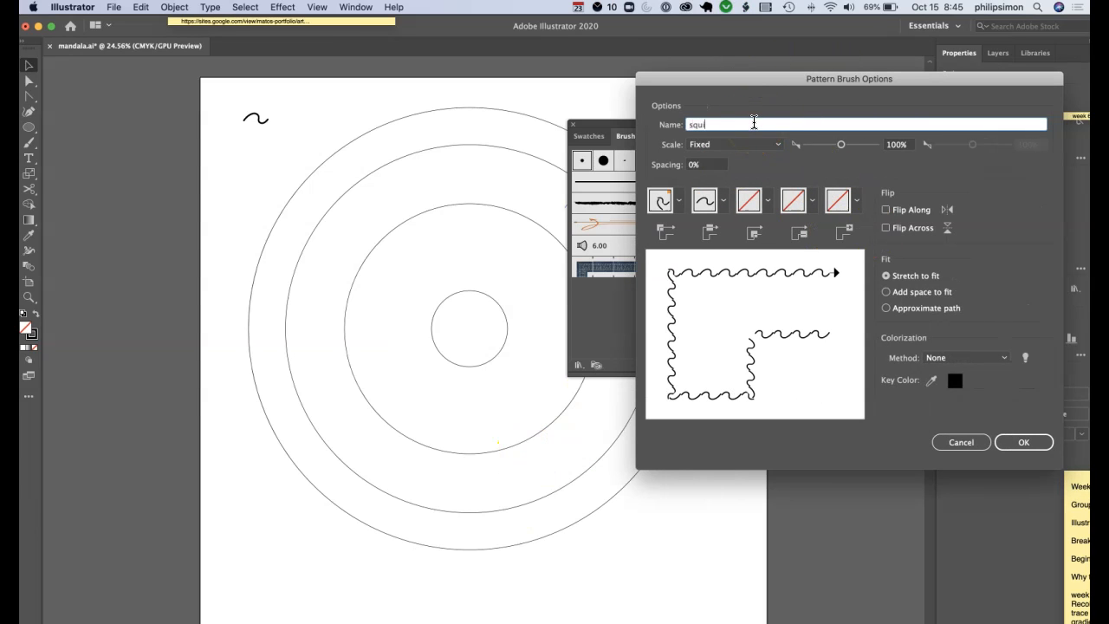
pyautogui.click(1023, 442)
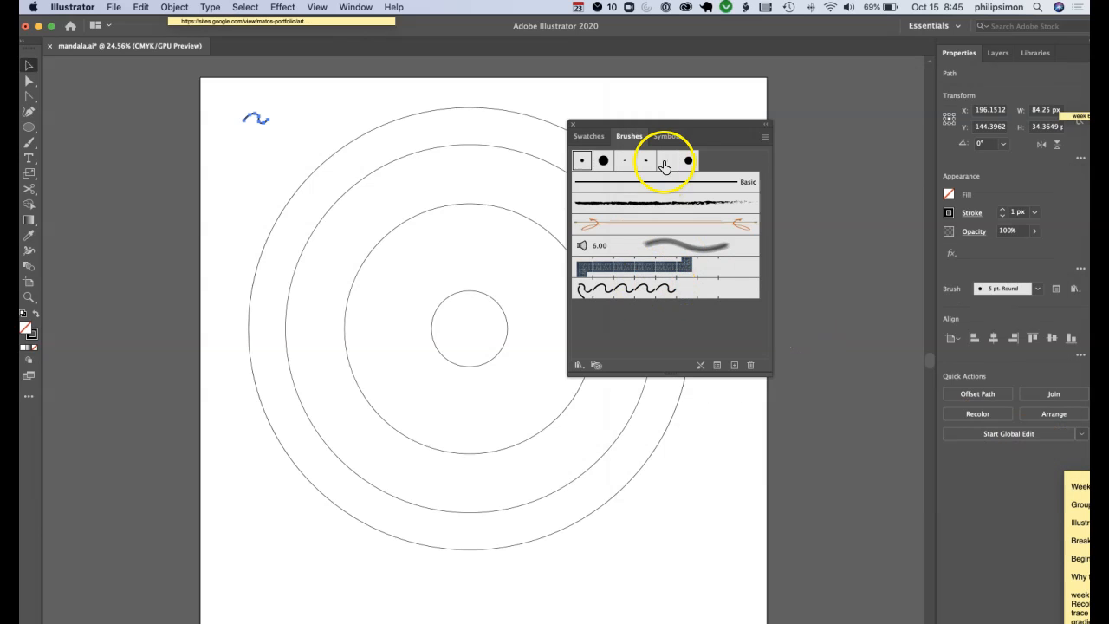
# Move the Brushes panel away from the circles' centre and select the outermost circle.
pyautogui.moveTo(663, 126); pyautogui.dragTo(755, 124)
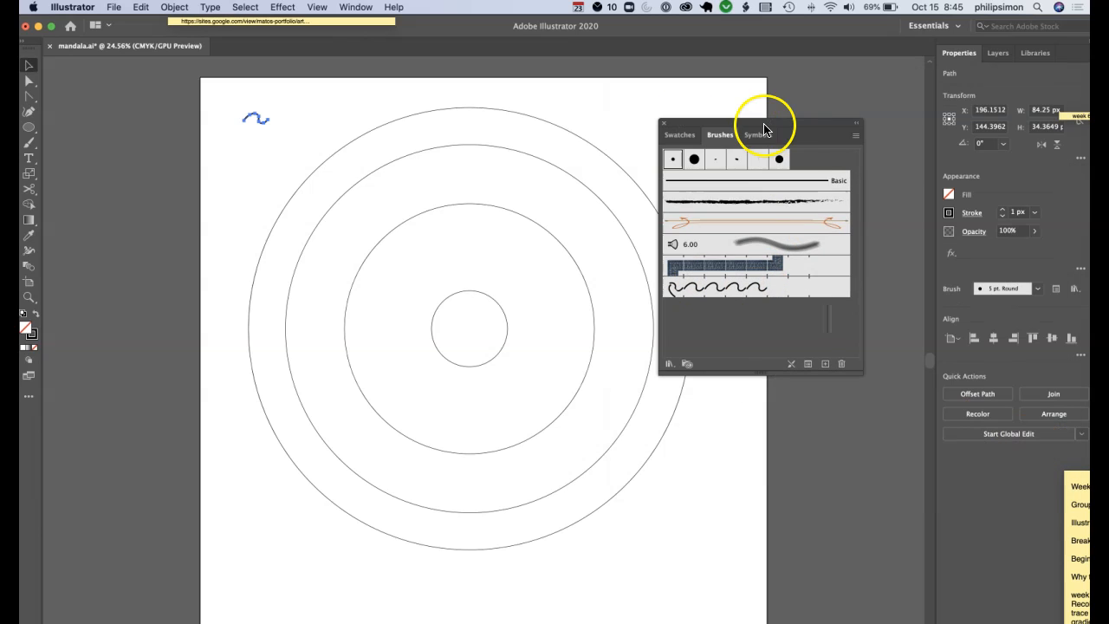
pyautogui.click(737, 416)
pyautogui.click(369, 130)
pyautogui.click(357, 143)
pyautogui.rightClick(360, 137)
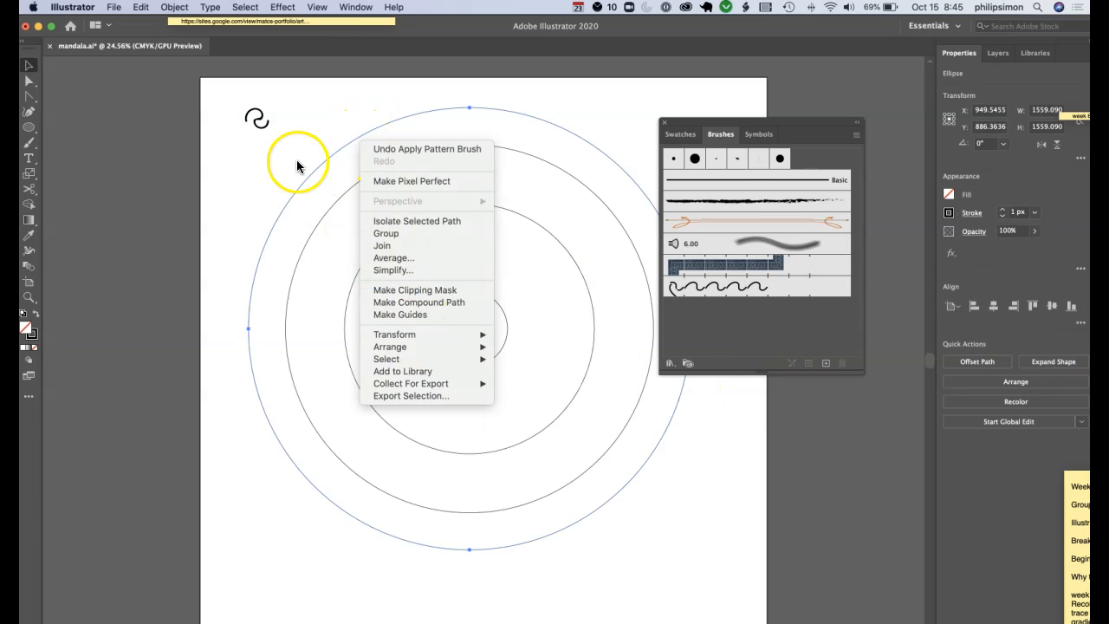
pyautogui.click(292, 135)
pyautogui.click(171, 8)
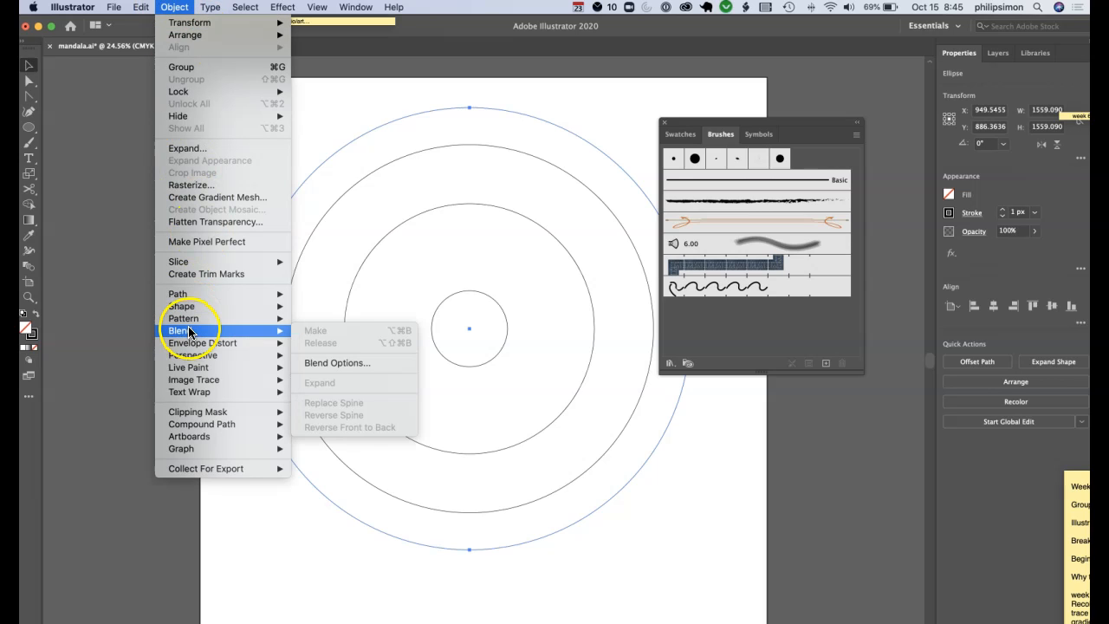
pyautogui.moveTo(190, 323)
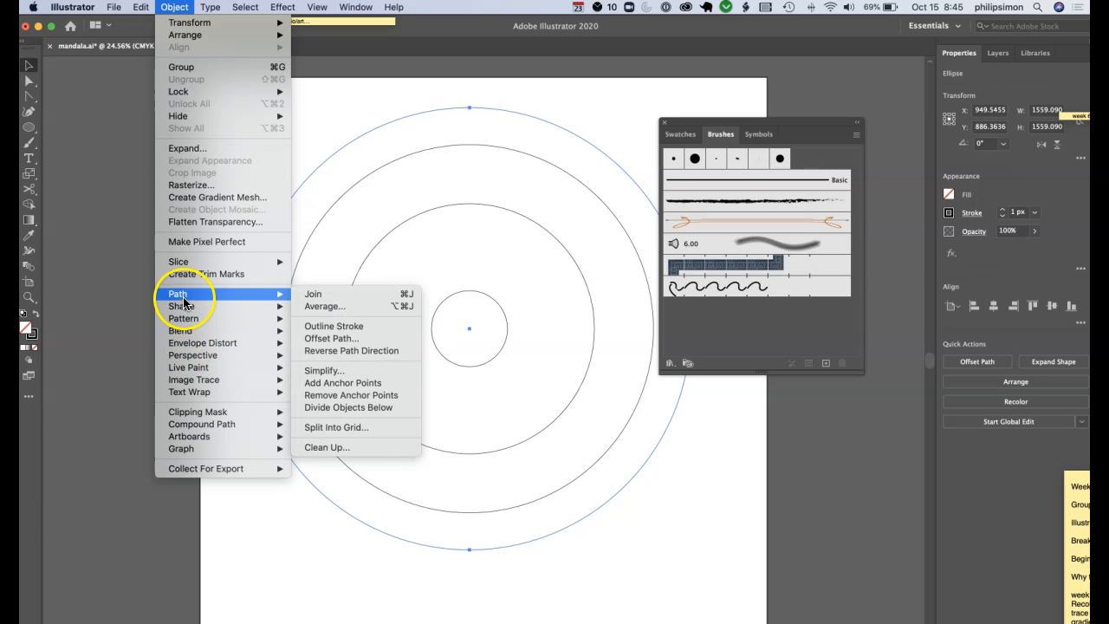
pyautogui.click(540, 91)
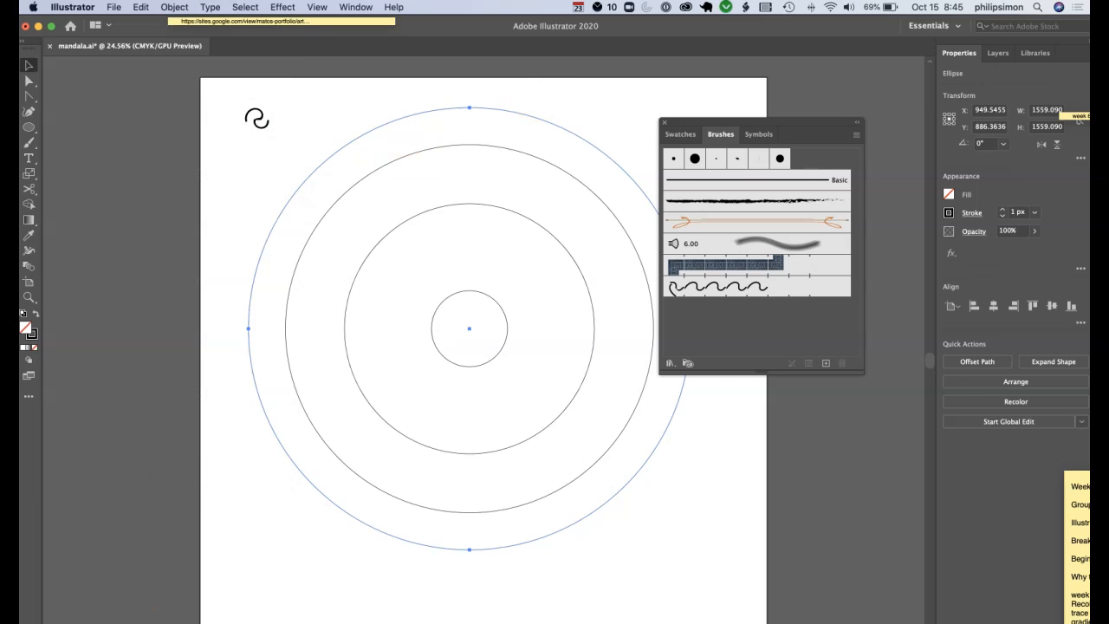
pyautogui.press('super+Tab')
pyautogui.press('super+Tab')
# Apply the squiggle pattern brush to the outermost circle, deselect it and move the Brushes panel clear of the artboard.
pyautogui.click(732, 293)
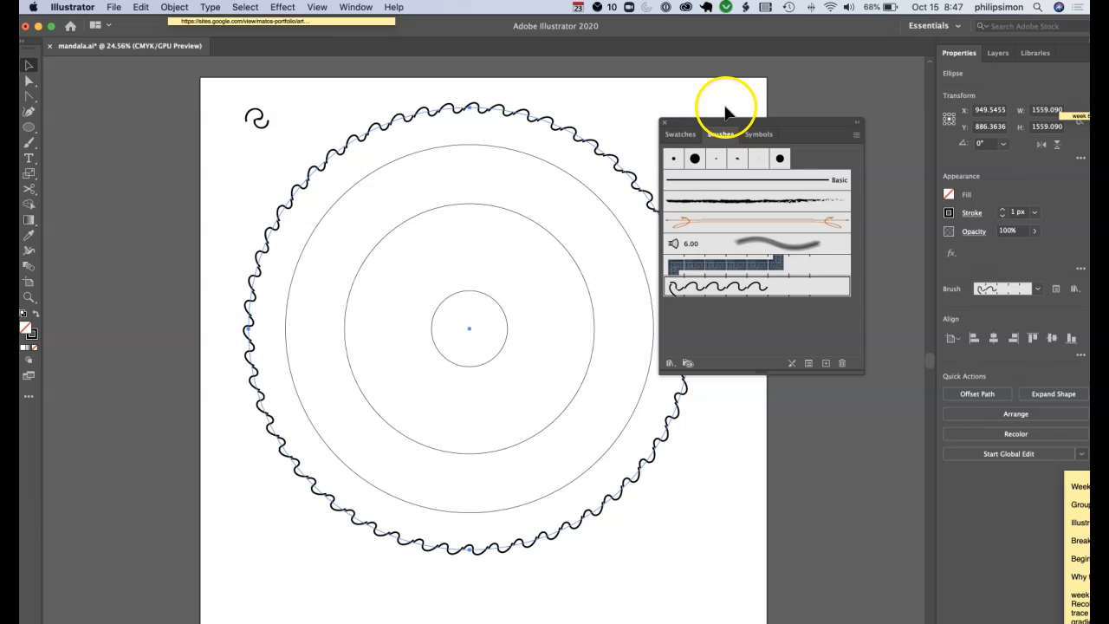
pyautogui.click(725, 109)
pyautogui.moveTo(755, 122); pyautogui.dragTo(883, 73)
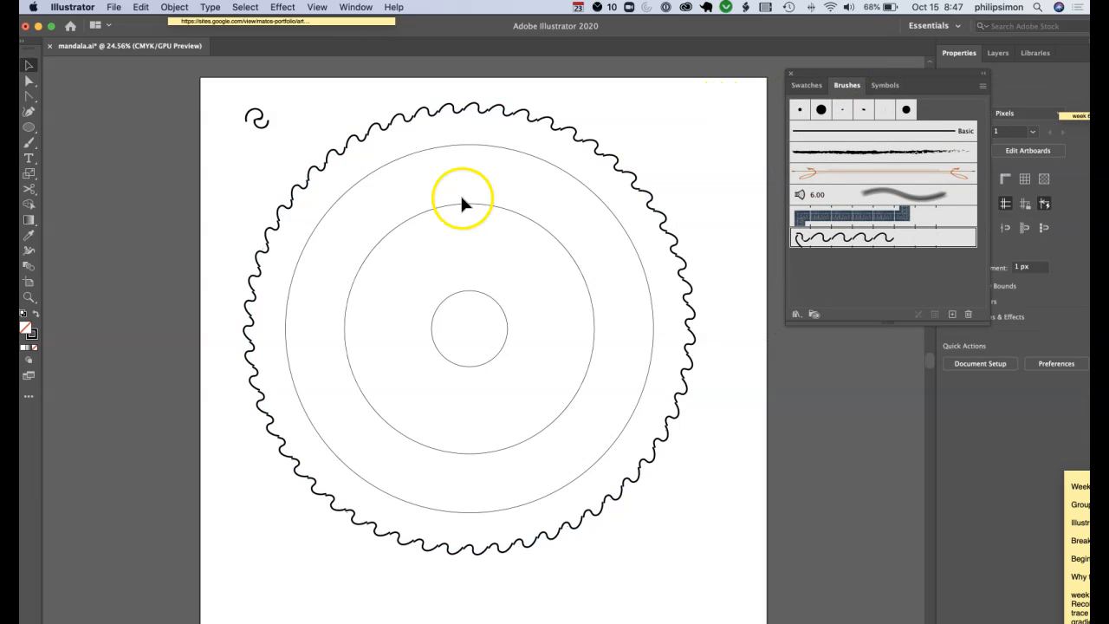
# Convert the squiggle-brushed outermost circle to a plain path with Expand Shape and deselect it.
pyautogui.click(339, 155)
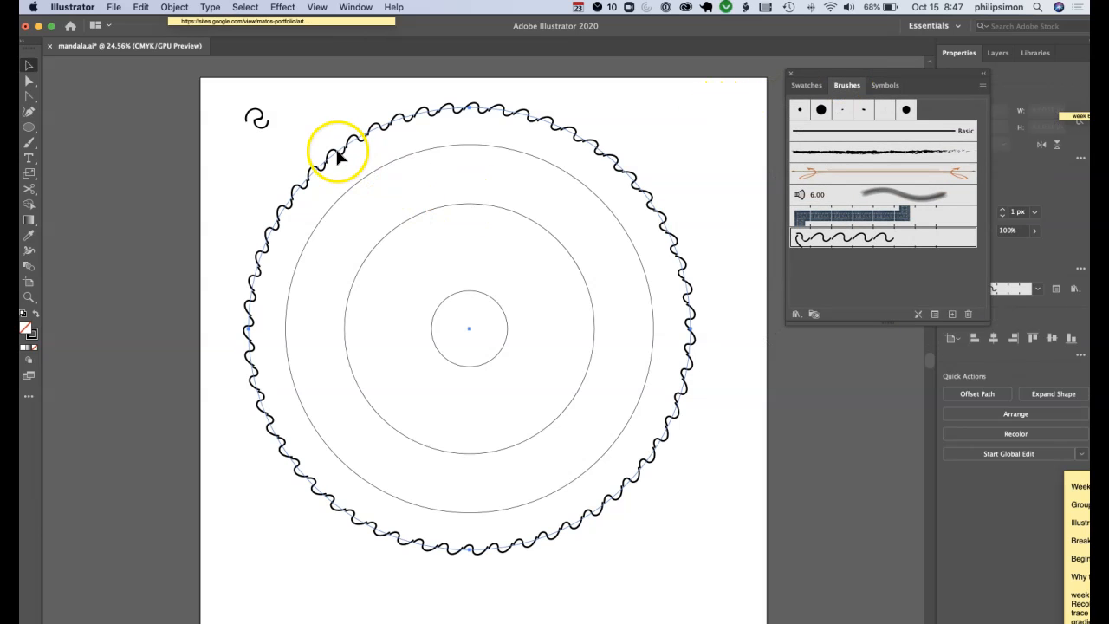
pyautogui.click(1011, 416)
pyautogui.click(920, 420)
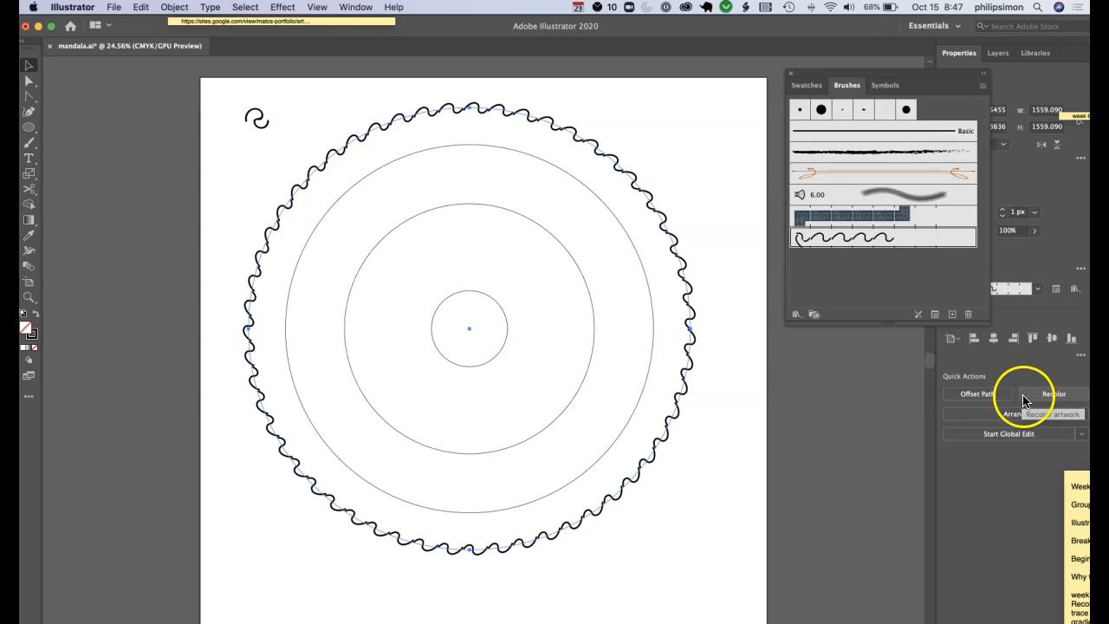
pyautogui.click(618, 358)
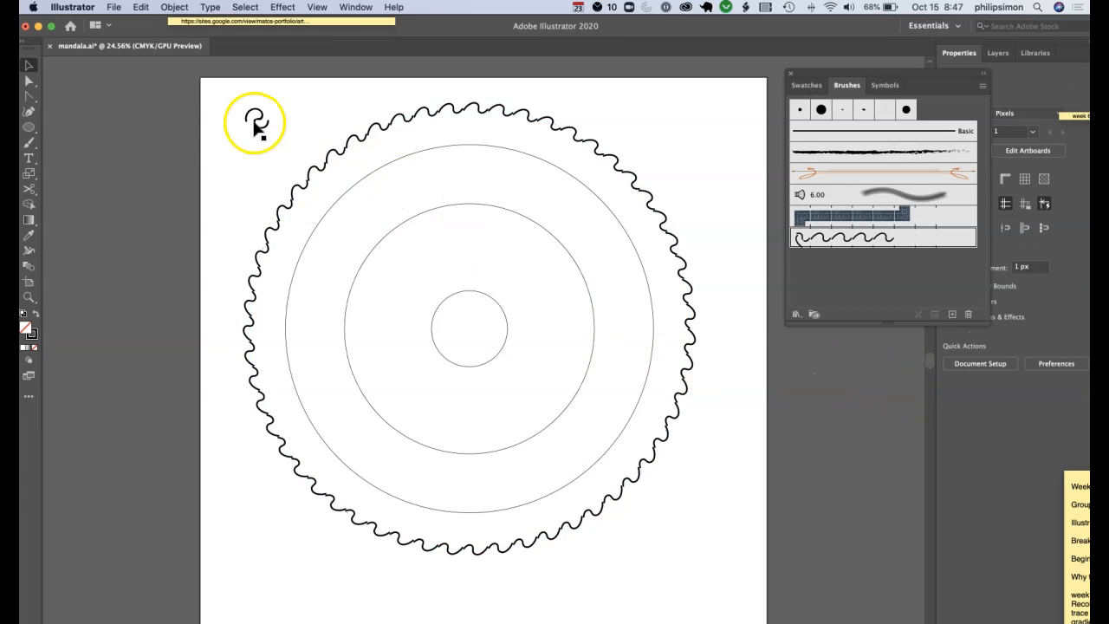
pyautogui.click(29, 143)
pyautogui.moveTo(268, 161)
pyautogui.mouseDown()
pyautogui.moveTo(275, 156)
pyautogui.moveTo(234, 158)
pyautogui.moveTo(265, 166)
pyautogui.mouseUp()
pyautogui.press('super+z')
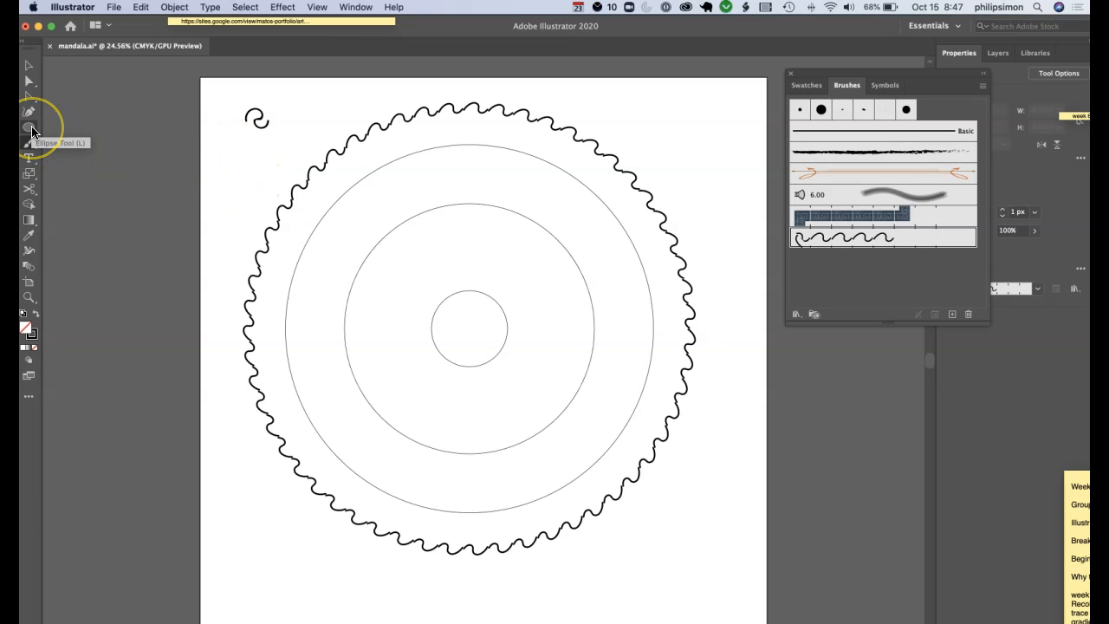
# Draw a star about 117 by 113 px below the squiggle and give it the 5 pt. Round brush.
pyautogui.moveTo(32, 131); pyautogui.dragTo(80, 167)
pyautogui.moveTo(234, 161)
pyautogui.mouseDown()
pyautogui.moveTo(246, 169)
pyautogui.moveTo(235, 161)
pyautogui.mouseUp()
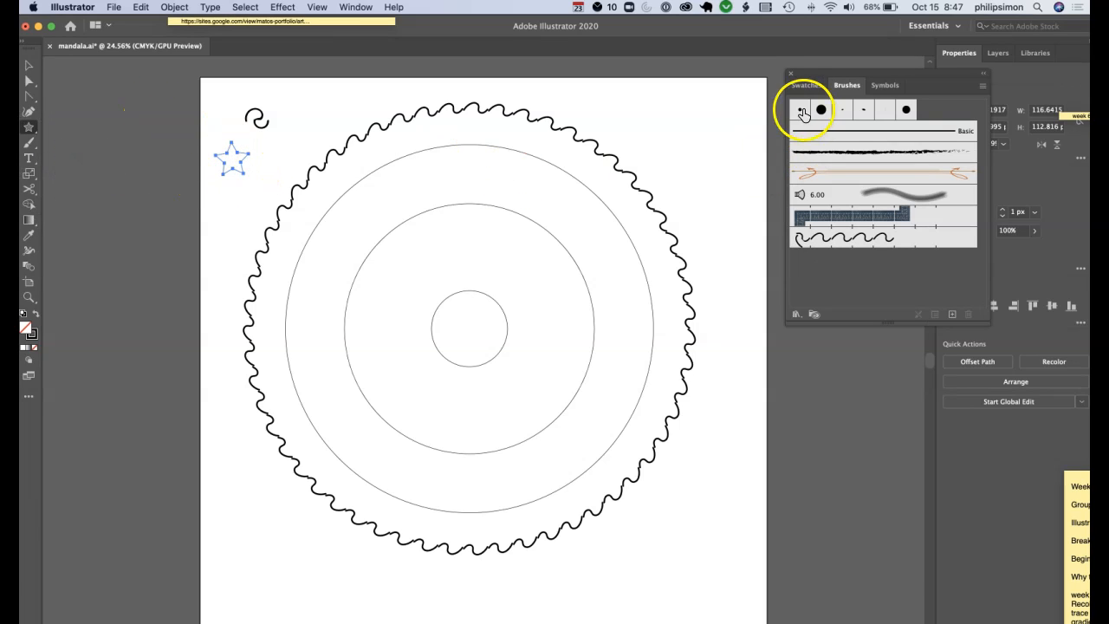
pyautogui.click(798, 111)
# Move the star to the artboard's upper-right corner, outside the circles.
pyautogui.click(29, 65)
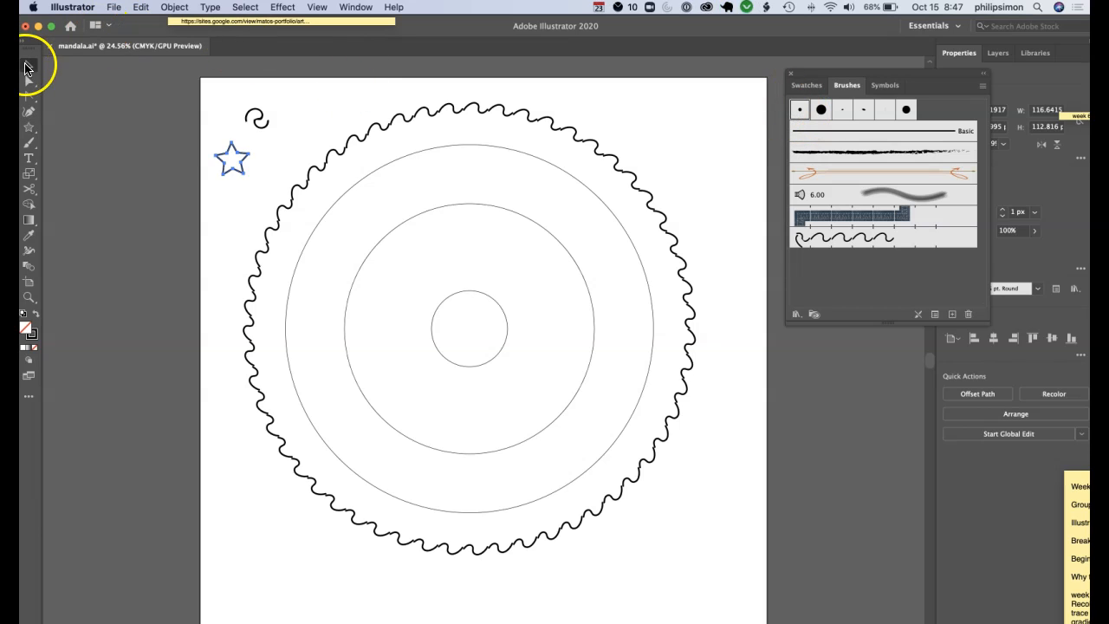
pyautogui.click(233, 162)
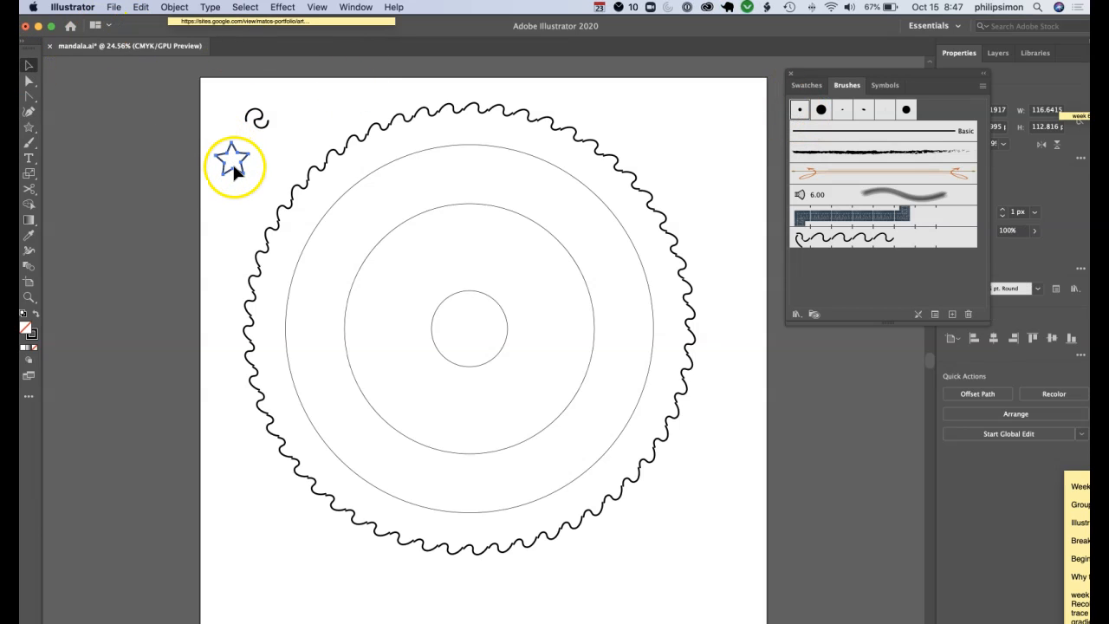
pyautogui.moveTo(875, 282); pyautogui.dragTo(875, 282)
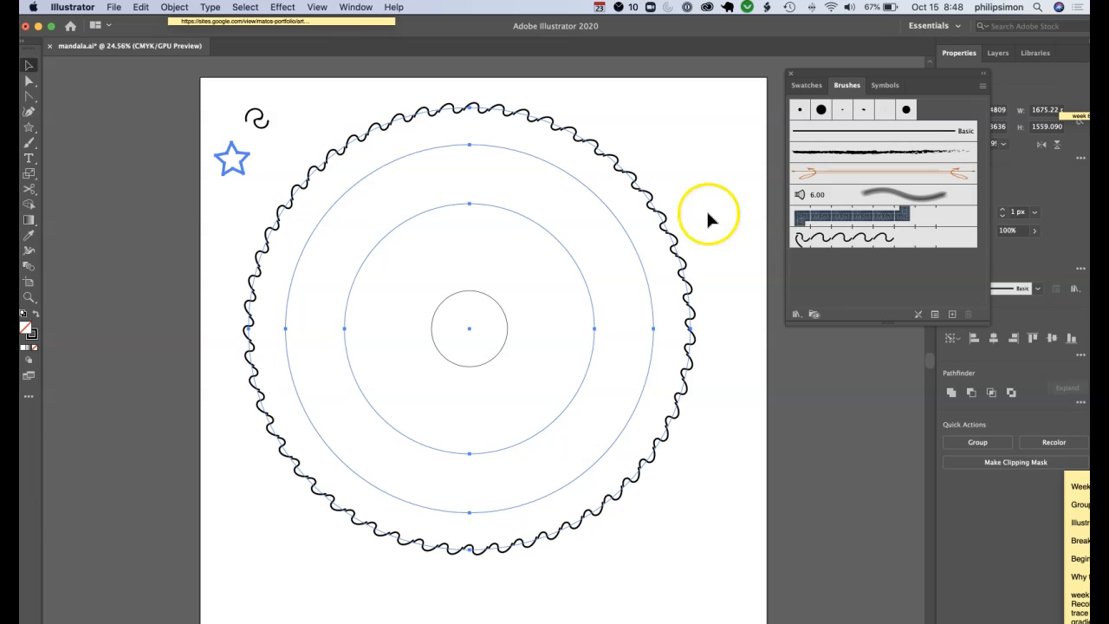
pyautogui.click(666, 181)
pyautogui.moveTo(234, 162); pyautogui.dragTo(500, 117)
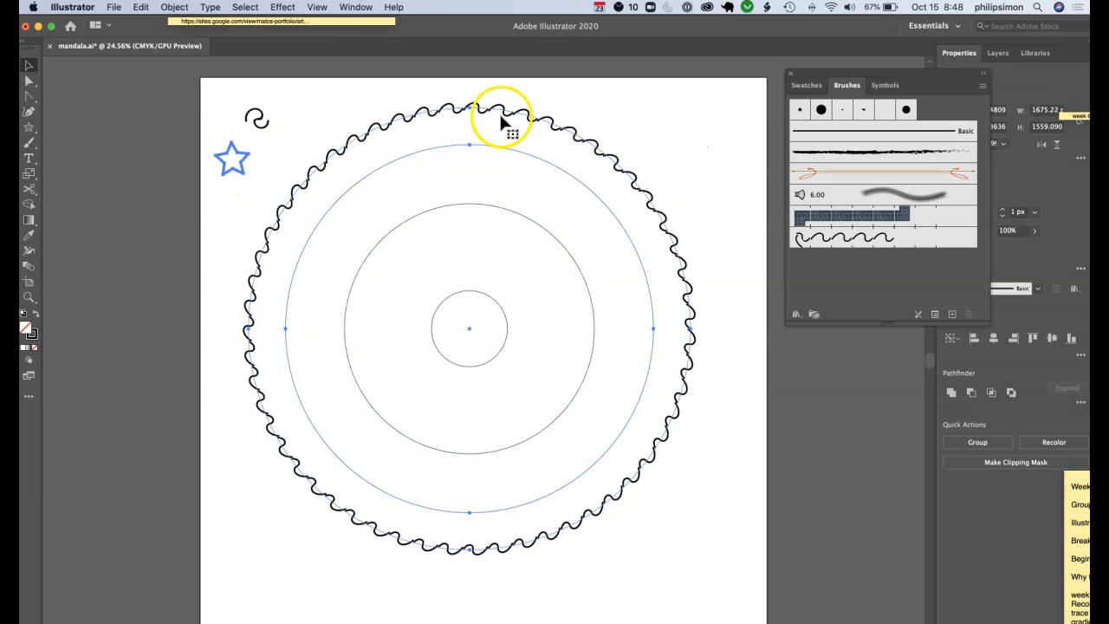
pyautogui.click(316, 104)
pyautogui.moveTo(655, 130); pyautogui.dragTo(685, 129)
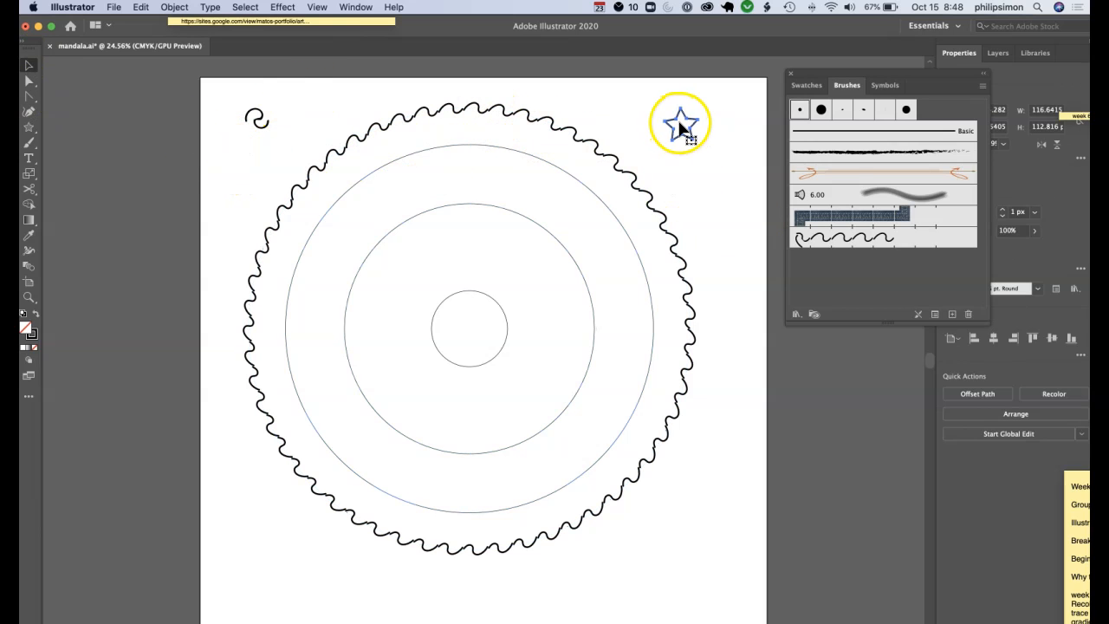
# Create a new pattern brush from the star with the default options and apply it to the second-largest circle.
pyautogui.moveTo(784, 216)
pyautogui.mouseDown()
pyautogui.moveTo(817, 265)
pyautogui.moveTo(805, 258)
pyautogui.mouseUp()
pyautogui.click(421, 431)
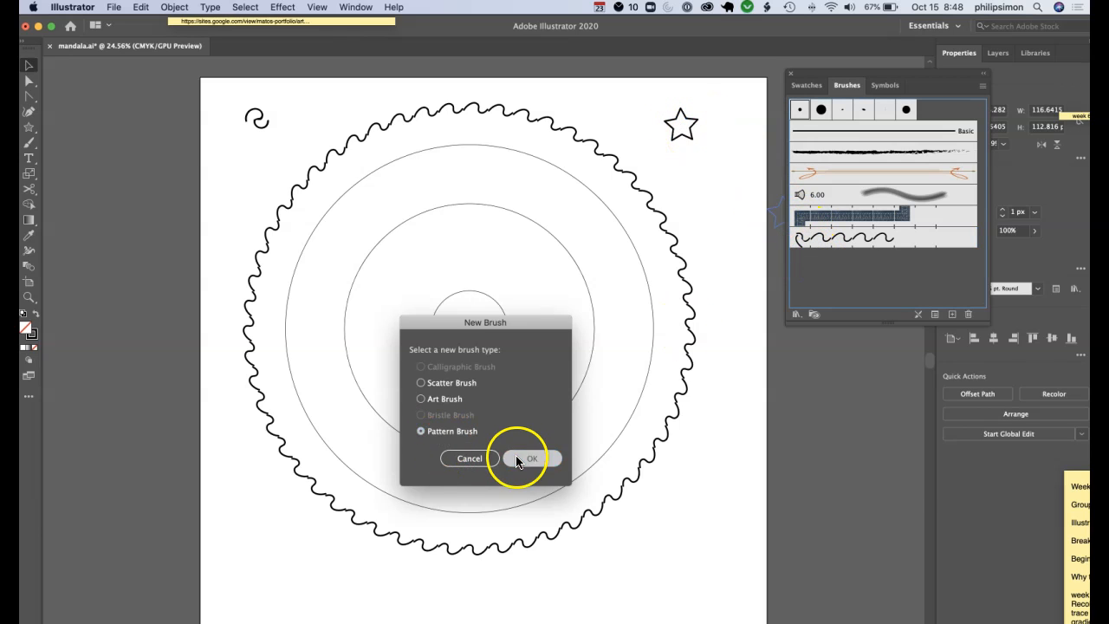
pyautogui.click(517, 459)
pyautogui.click(1018, 441)
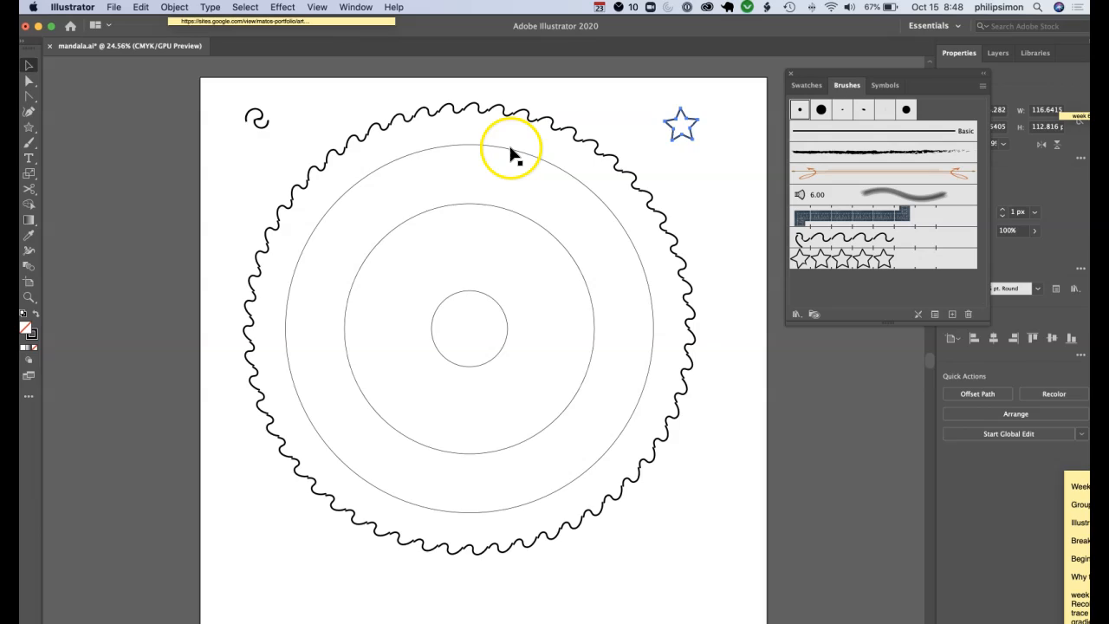
pyautogui.click(511, 152)
pyautogui.click(833, 259)
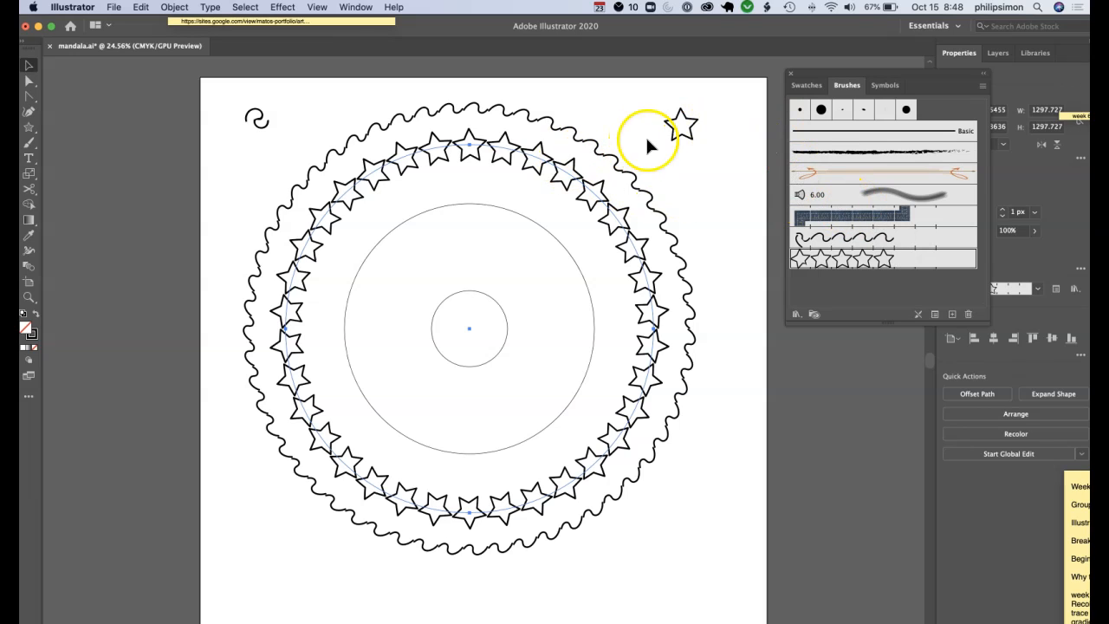
# Fill the separate star with light green (C 29.41, M 0, Y 53.33, K 0), remove its stroke and deselect it.
pyautogui.click(680, 130)
pyautogui.rightClick(686, 133)
pyautogui.click(681, 126)
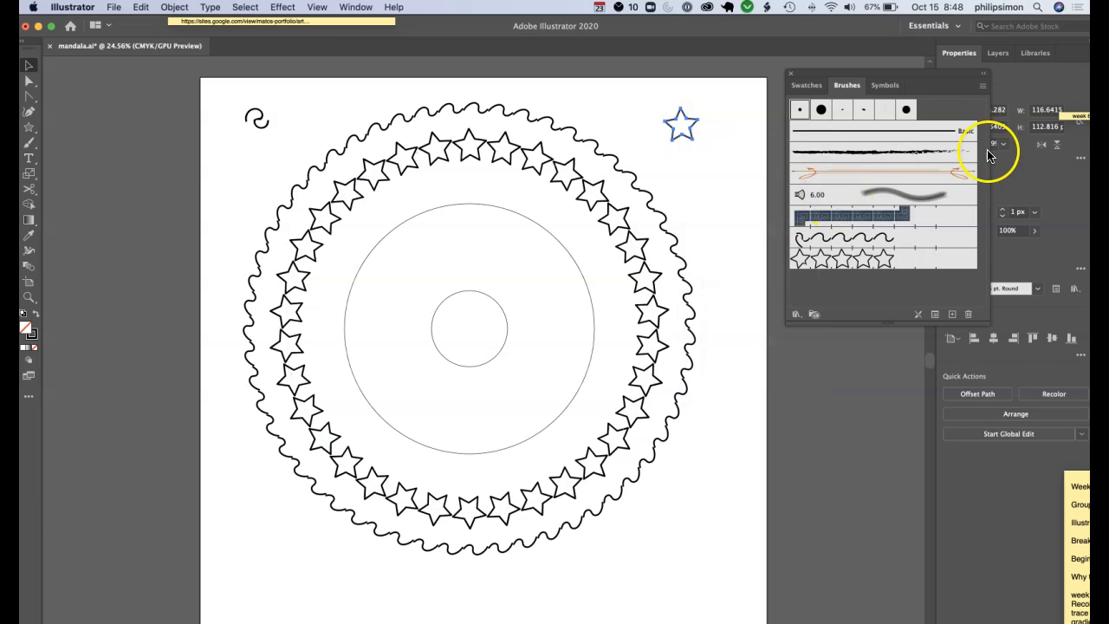
pyautogui.moveTo(921, 76); pyautogui.dragTo(830, 201)
pyautogui.click(948, 194)
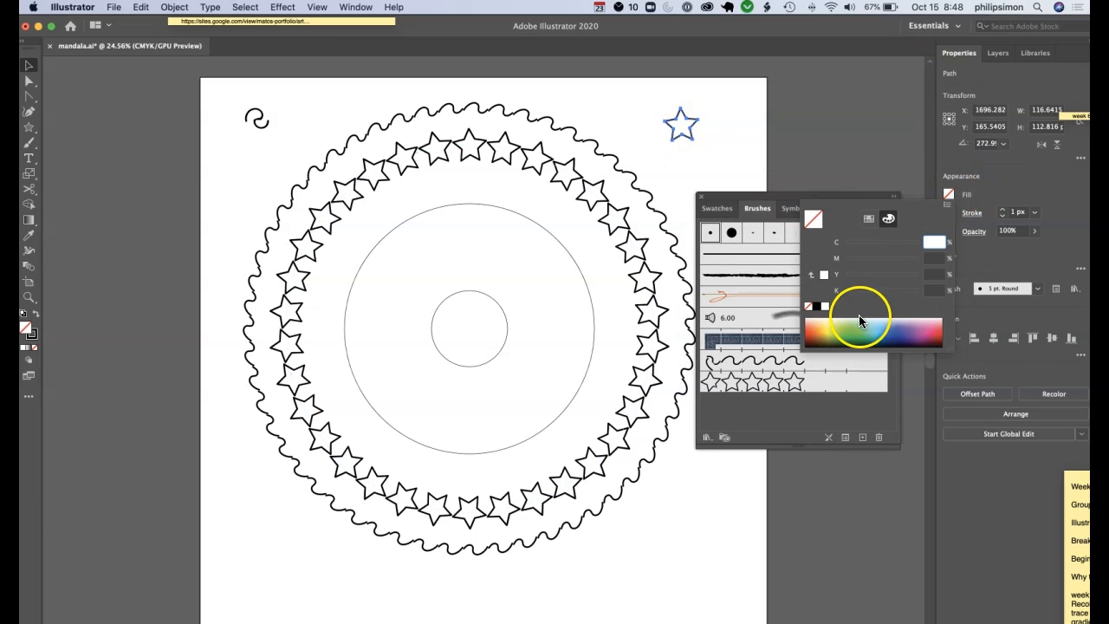
pyautogui.click(858, 321)
pyautogui.moveTo(842, 325); pyautogui.dragTo(834, 326)
pyautogui.click(846, 321)
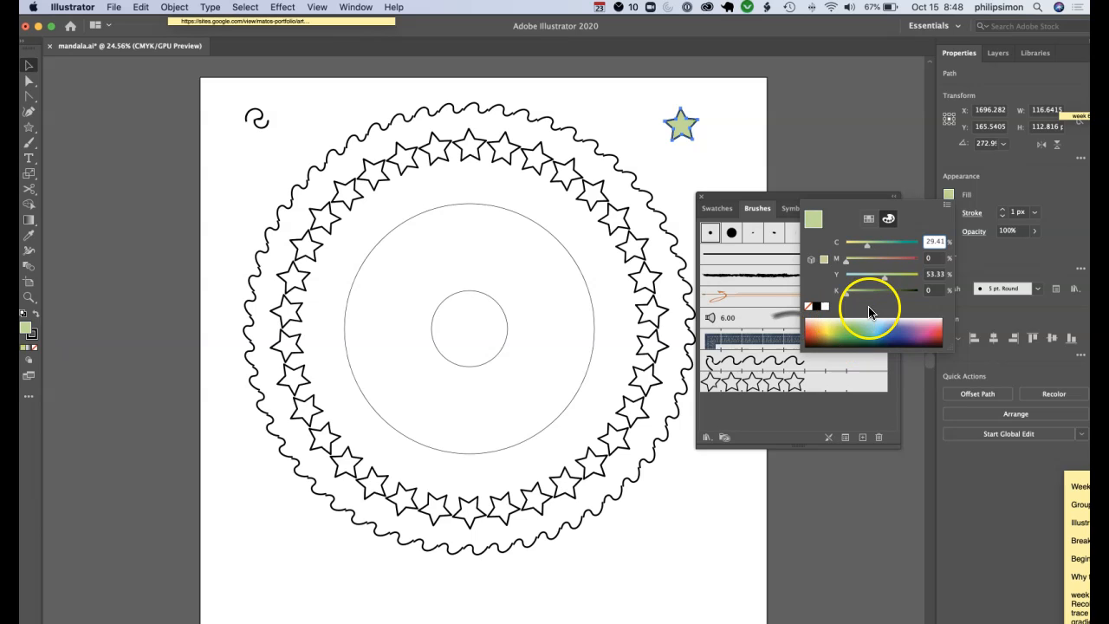
pyautogui.click(984, 193)
pyautogui.click(948, 213)
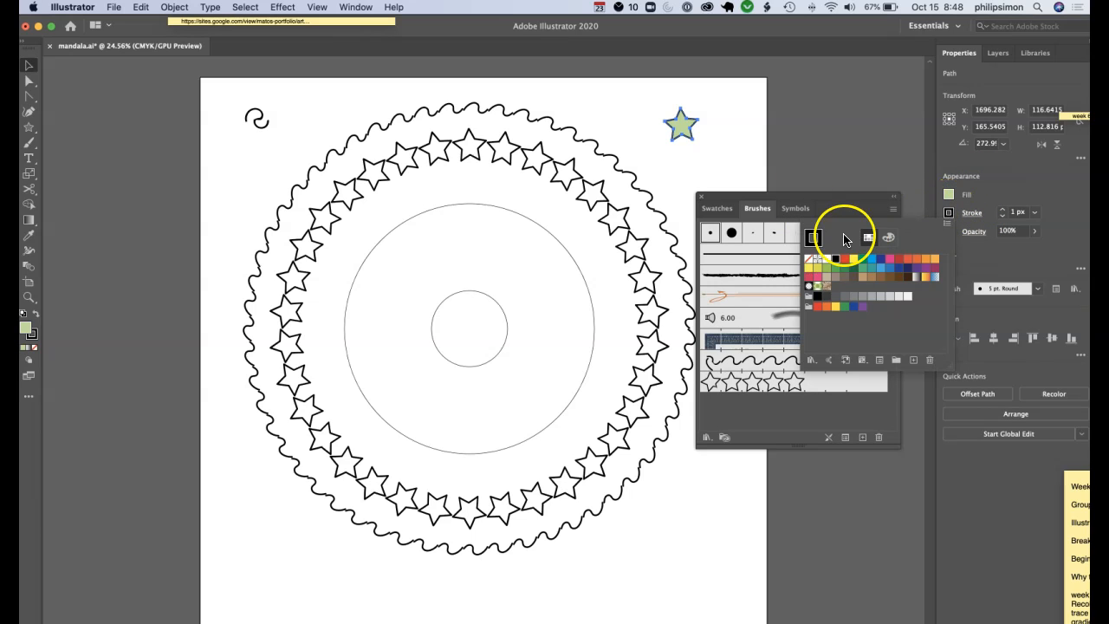
pyautogui.click(718, 139)
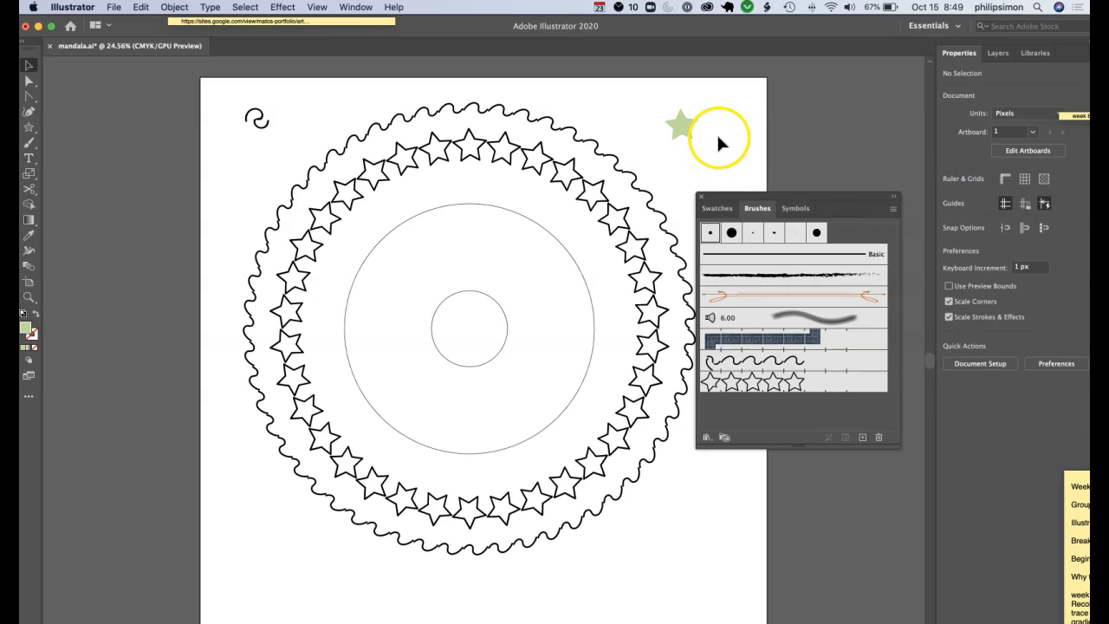
# Isolate the green star, nudge it slightly and scale it down to about 56 by 74 px.
pyautogui.click(683, 128)
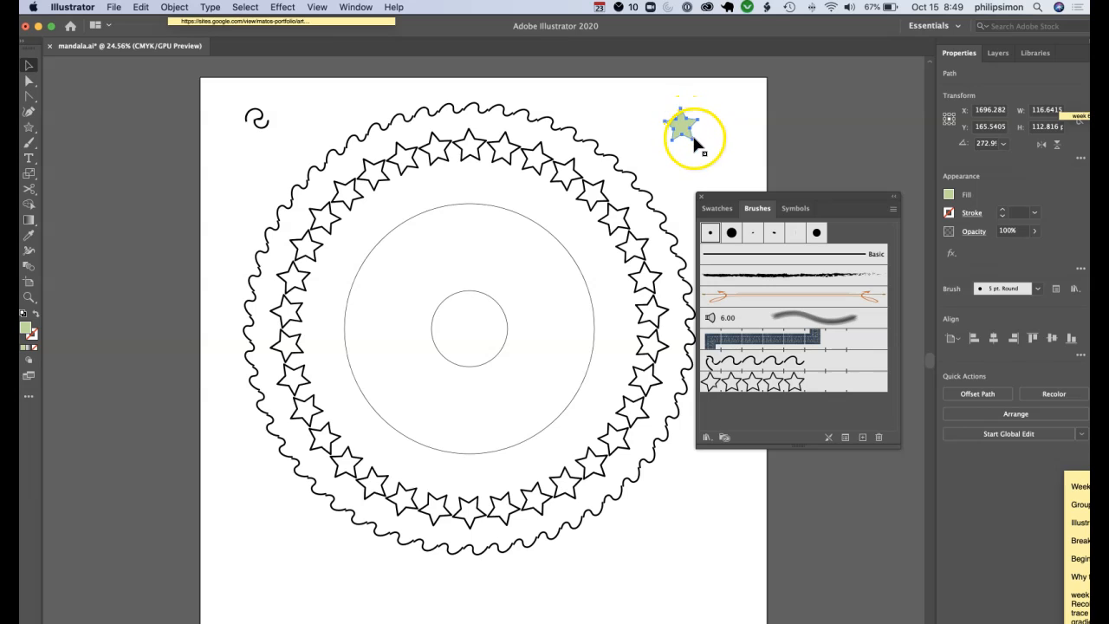
pyautogui.doubleClick(691, 146)
pyautogui.moveTo(690, 145)
pyautogui.mouseDown()
pyautogui.moveTo(702, 150)
pyautogui.moveTo(685, 142)
pyautogui.mouseUp()
pyautogui.click(28, 83)
pyautogui.moveTo(691, 142); pyautogui.dragTo(690, 138)
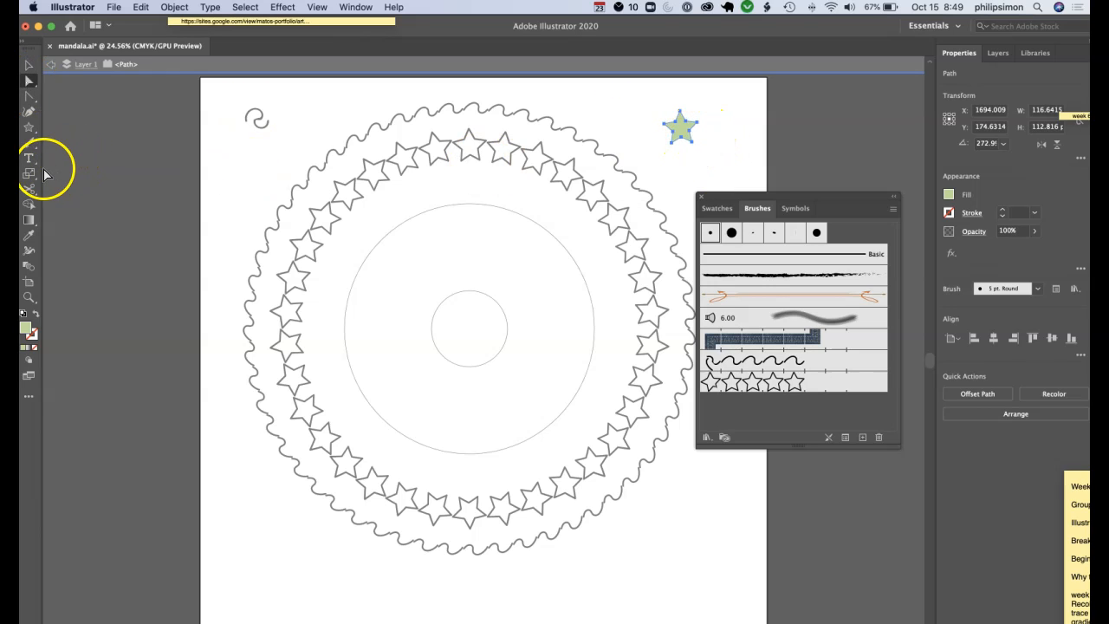
pyautogui.click(29, 172)
pyautogui.moveTo(692, 142); pyautogui.dragTo(685, 134)
pyautogui.click(28, 64)
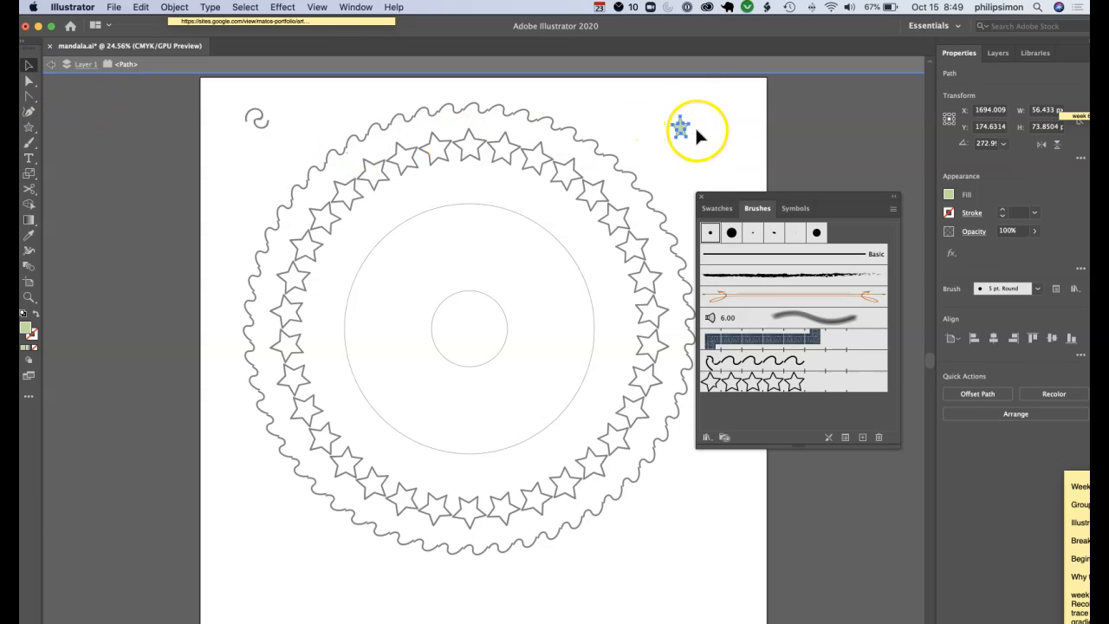
# Create a new pattern brush from the small green star, keeping the default pattern brush options.
pyautogui.click(692, 132)
pyautogui.moveTo(681, 131); pyautogui.dragTo(762, 245)
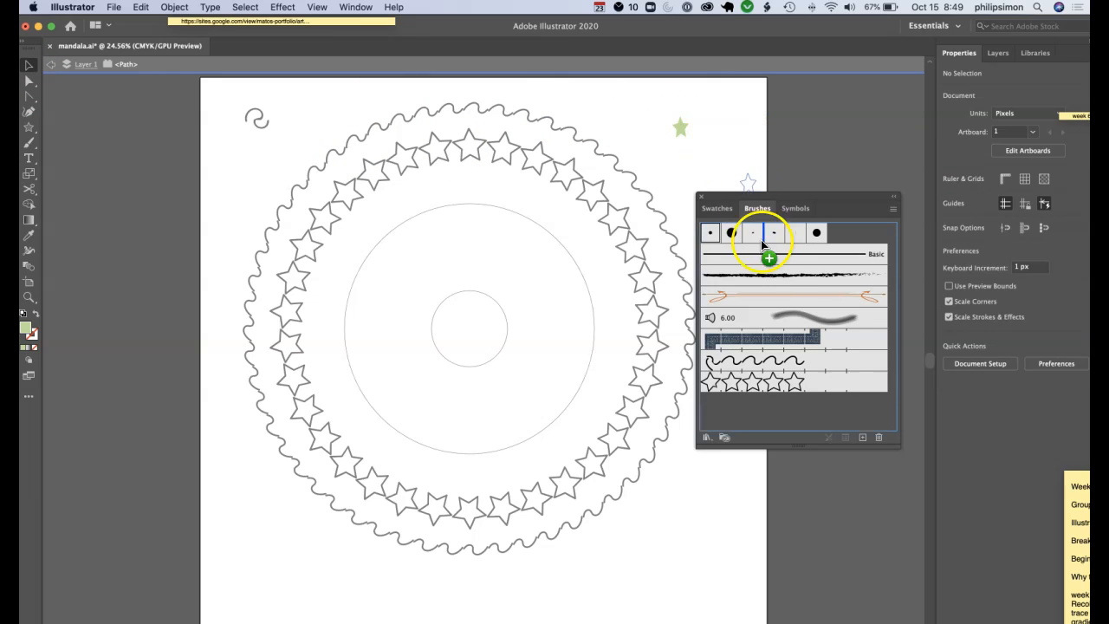
pyautogui.moveTo(844, 403); pyautogui.dragTo(844, 403)
pyautogui.click(467, 433)
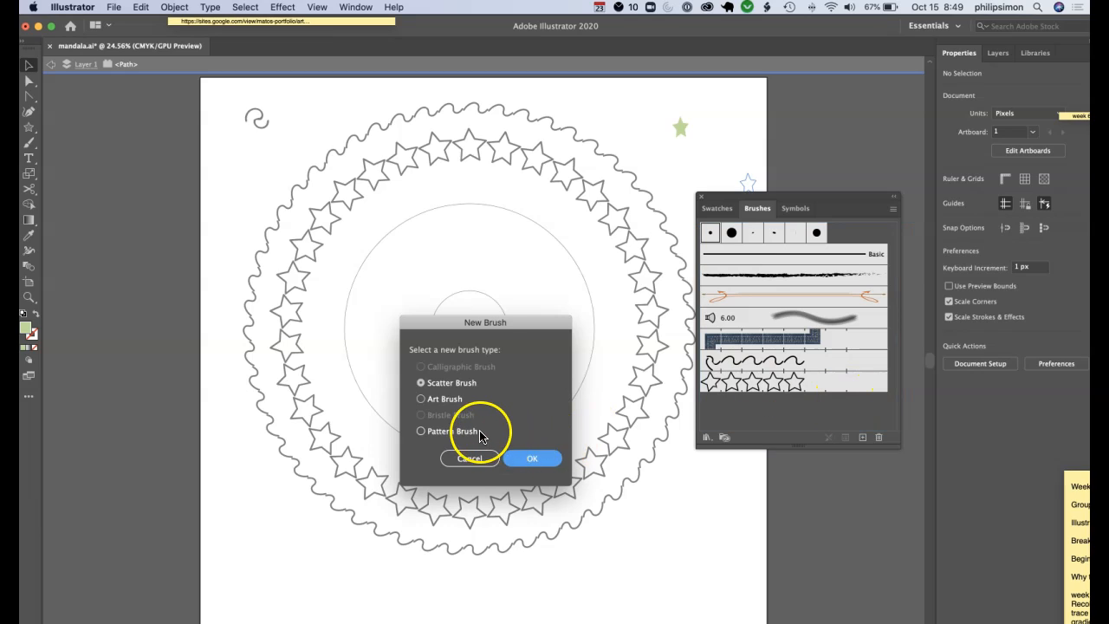
pyautogui.click(534, 459)
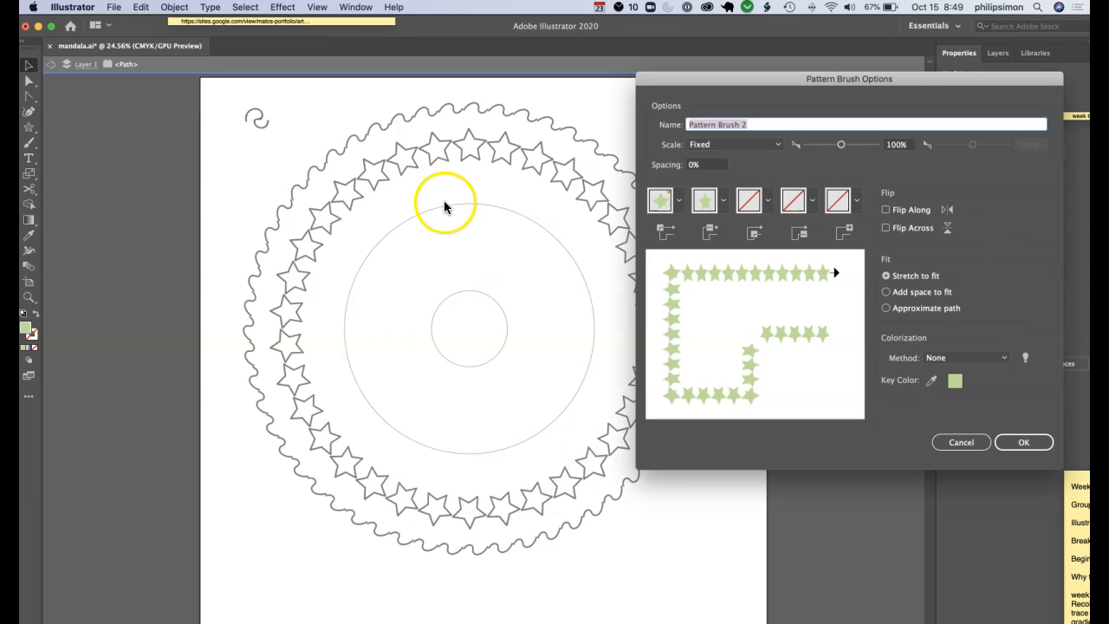
pyautogui.click(1023, 442)
# Exit isolation mode and apply the green star pattern brush to the circle just inside the outlined star ring.
pyautogui.click(463, 292)
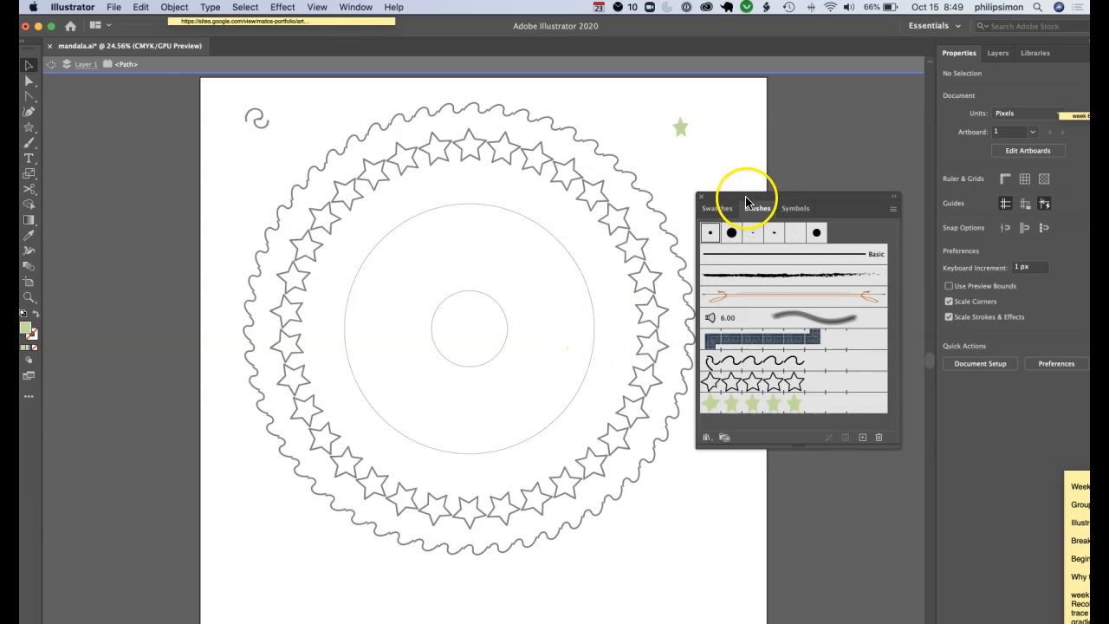
pyautogui.moveTo(742, 194); pyautogui.dragTo(789, 191)
pyautogui.click(86, 69)
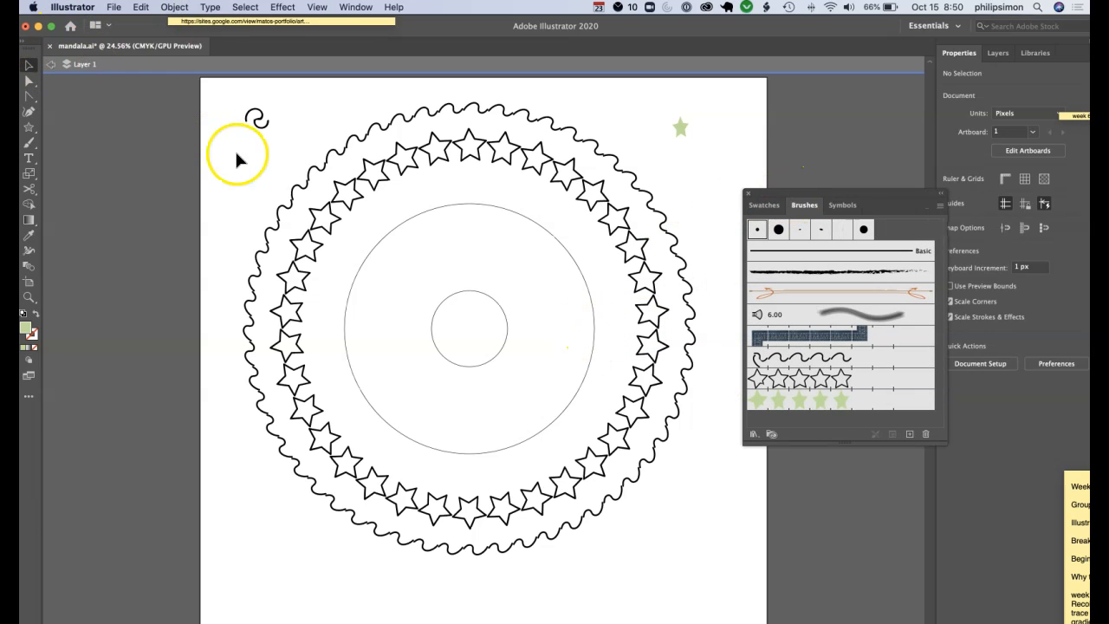
pyautogui.click(409, 220)
pyautogui.click(780, 405)
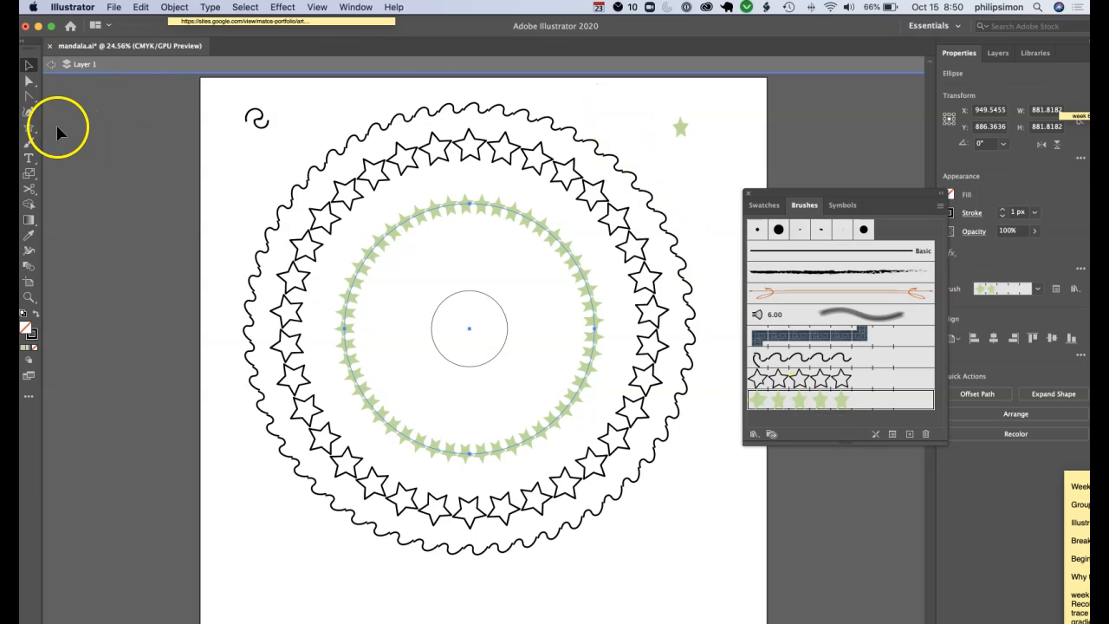
# Delete the leftover squiggle and green star from the artboard's upper corners.
pyautogui.click(666, 177)
pyautogui.press('Delete')
pyautogui.click(680, 131)
pyautogui.press('Delete')
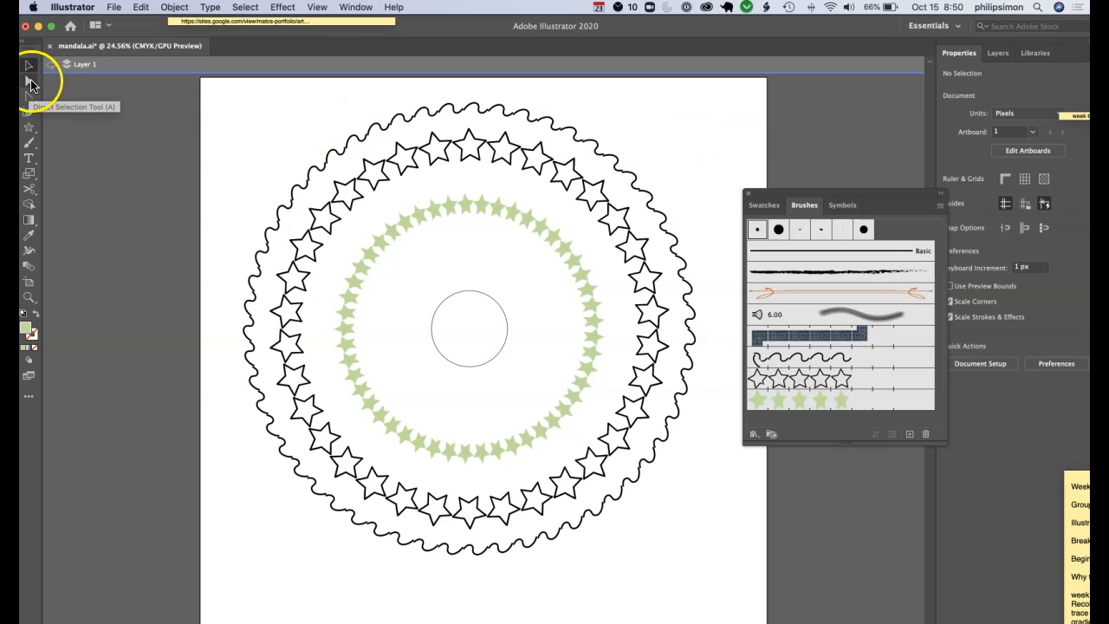
# Draw a light green filled circle about 1816 px in diameter over the whole mandala.
pyautogui.moveTo(29, 126); pyautogui.dragTo(55, 142)
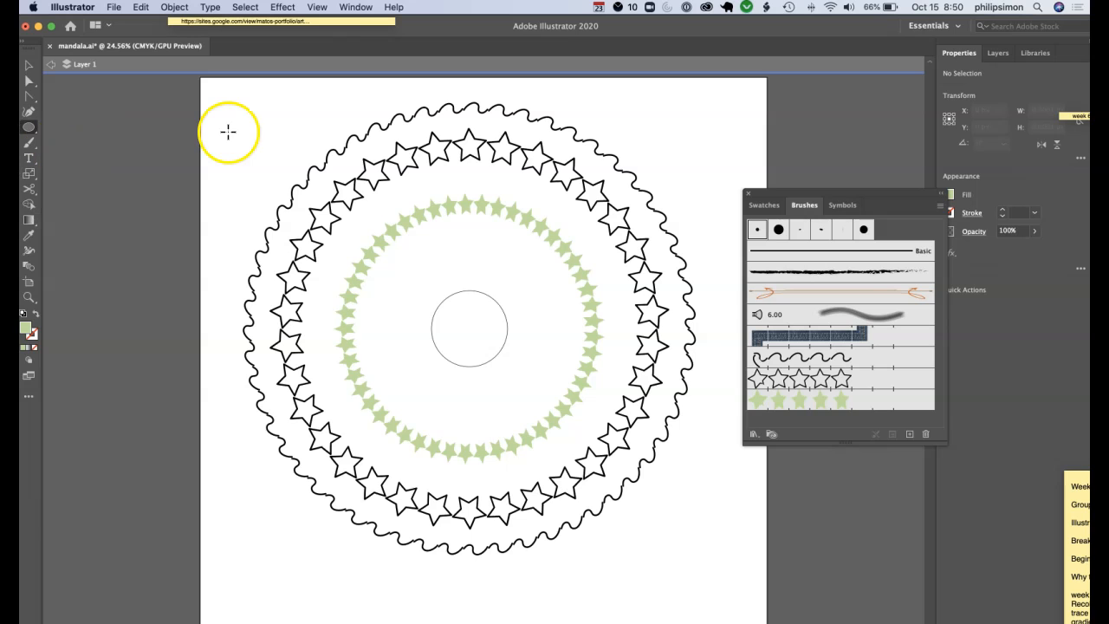
pyautogui.moveTo(228, 129); pyautogui.dragTo(742, 530)
pyautogui.click(28, 65)
pyautogui.moveTo(497, 337)
pyautogui.mouseDown()
pyautogui.moveTo(472, 347)
pyautogui.moveTo(482, 351)
pyautogui.mouseUp()
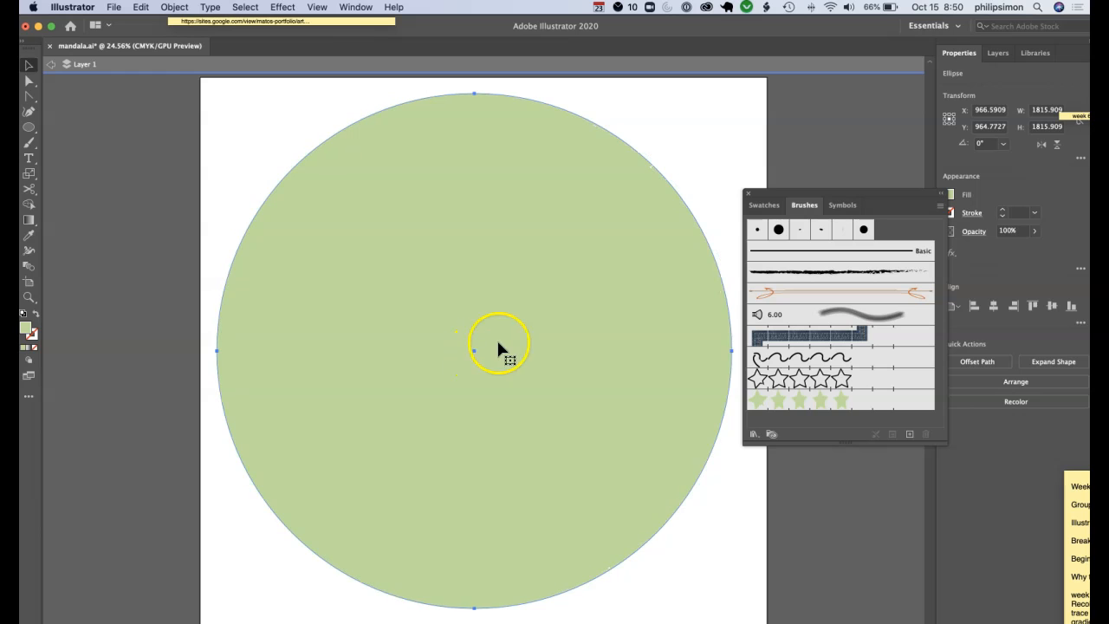
# Send the large green circle to the back and centre it behind the brushed rings.
pyautogui.rightClick(604, 329)
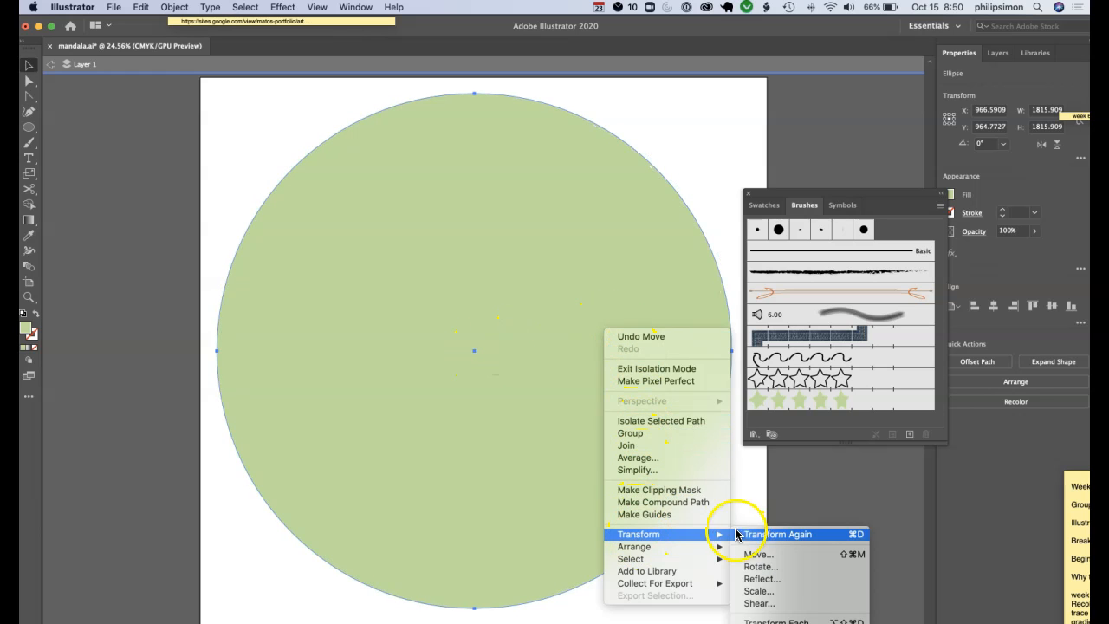
pyautogui.moveTo(710, 547)
pyautogui.click(755, 585)
pyautogui.moveTo(643, 535); pyautogui.dragTo(634, 511)
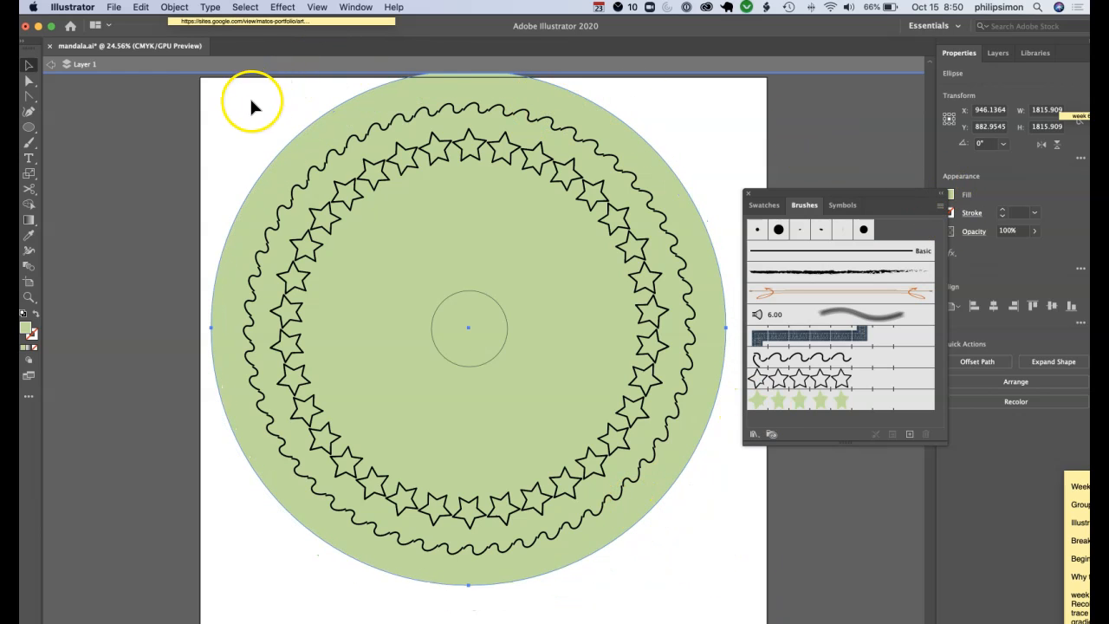
pyautogui.click(172, 8)
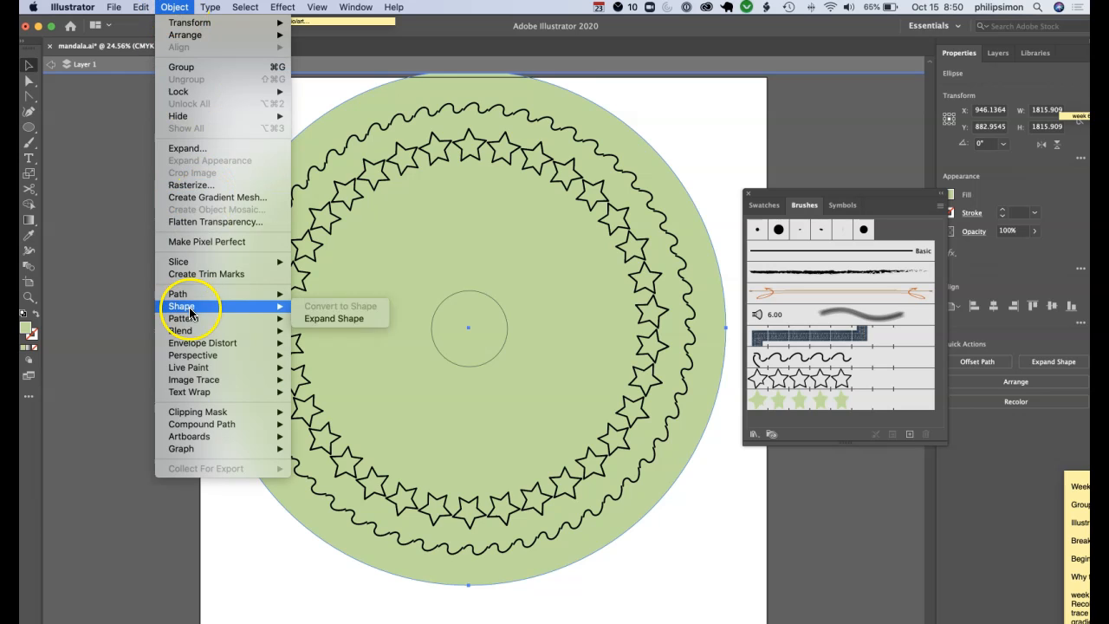
pyautogui.moveTo(188, 333)
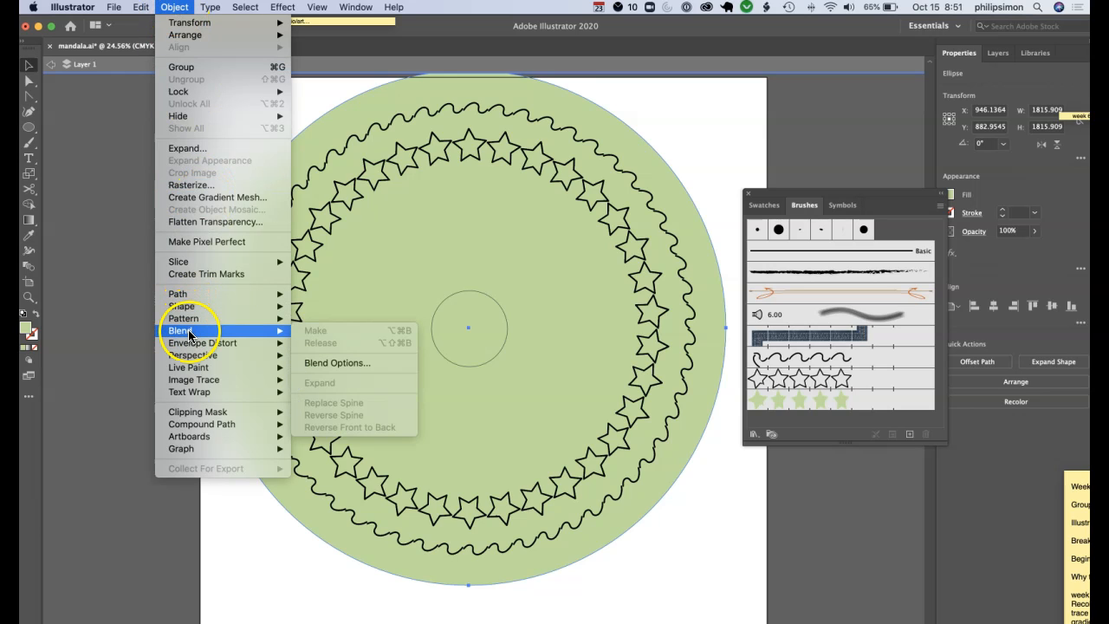
pyautogui.click(328, 364)
pyautogui.click(637, 398)
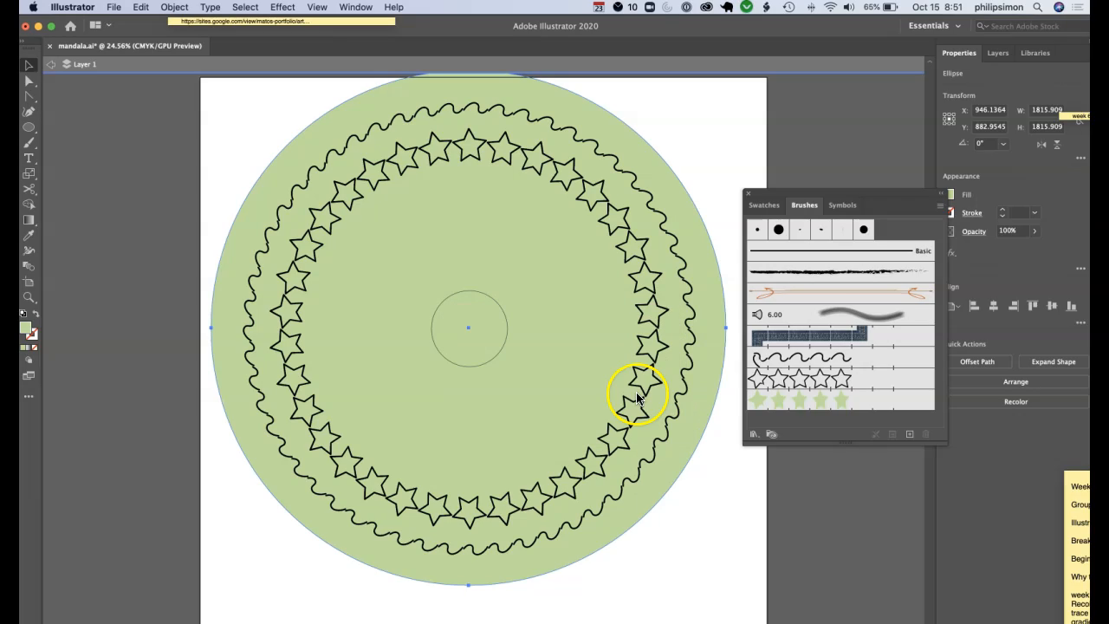
# Fill the large background circle with a radial gradient running from white at the centre to black at the edge.
pyautogui.click(29, 222)
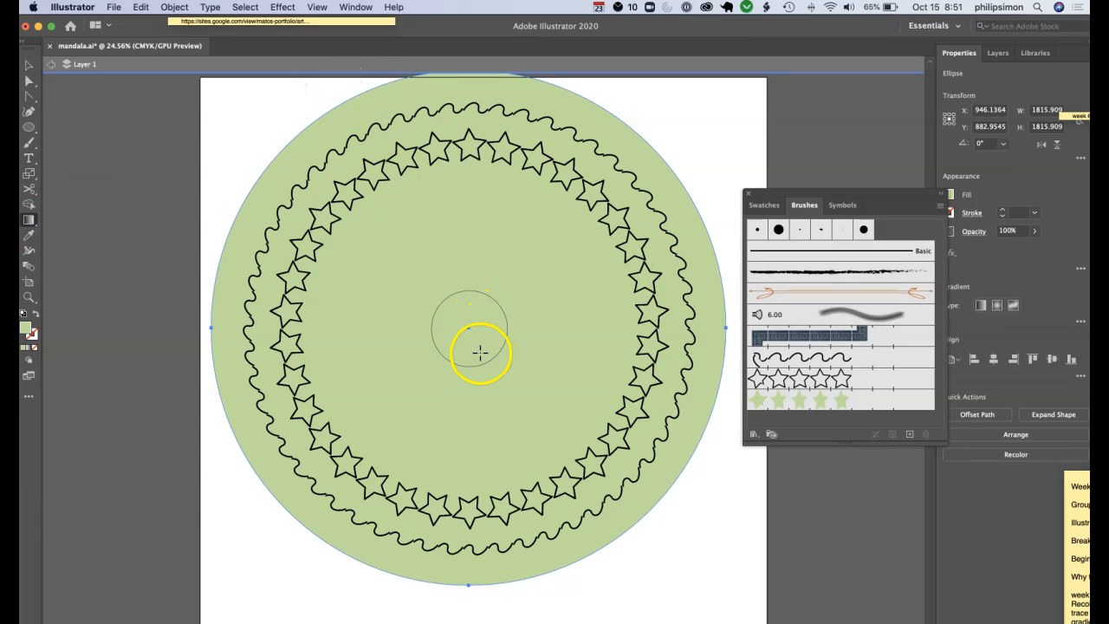
pyautogui.click(29, 66)
pyautogui.click(29, 220)
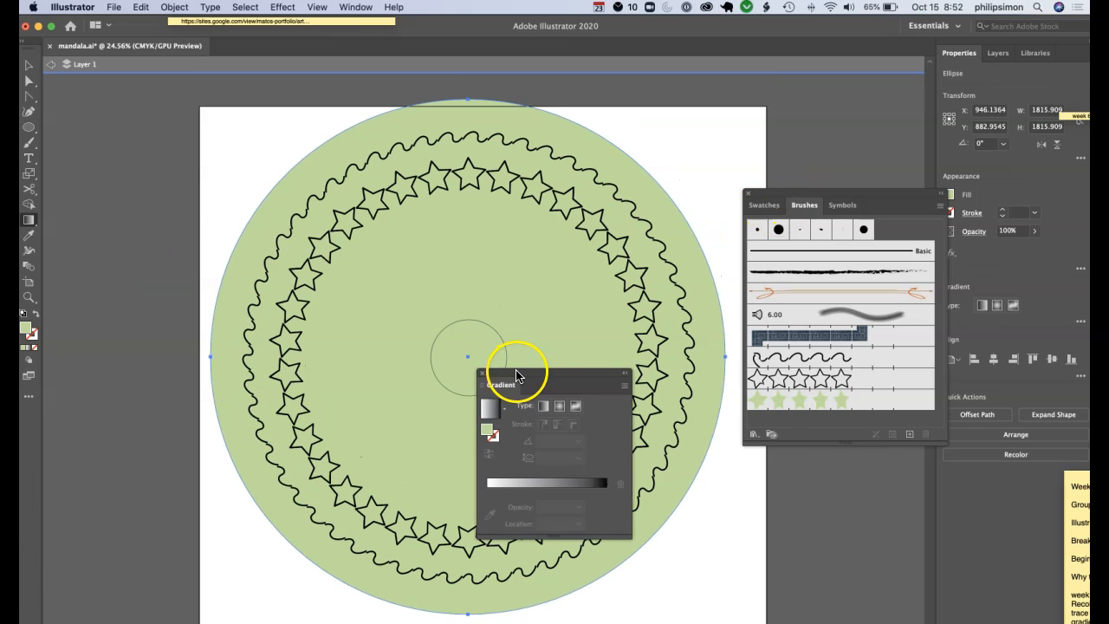
pyautogui.moveTo(517, 374); pyautogui.dragTo(816, 406)
pyautogui.click(780, 409)
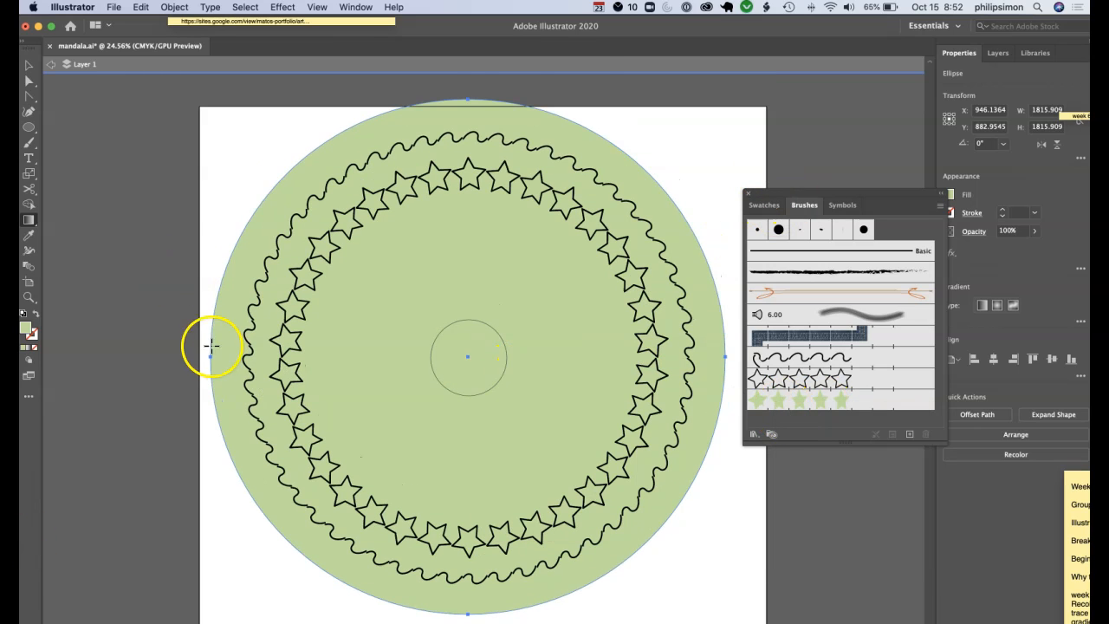
pyautogui.click(29, 350)
pyautogui.moveTo(838, 400); pyautogui.dragTo(735, 87)
pyautogui.click(757, 117)
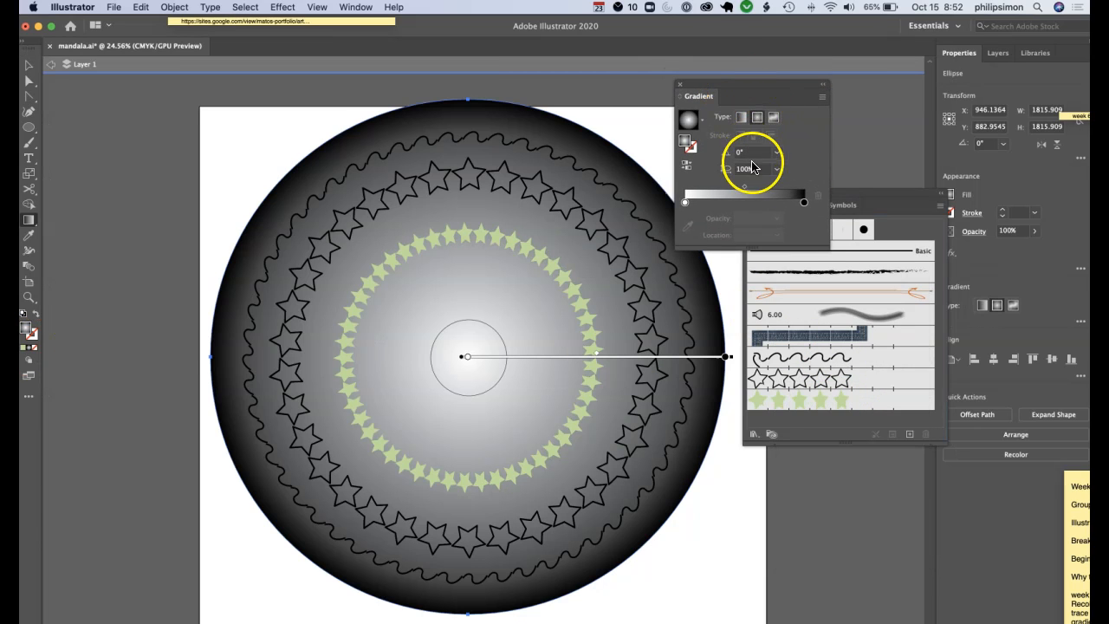
# Move the gradient midpoint to 87% and the white stop to about 80% so the dark shading stays near the rim.
pyautogui.moveTo(685, 202); pyautogui.dragTo(714, 203)
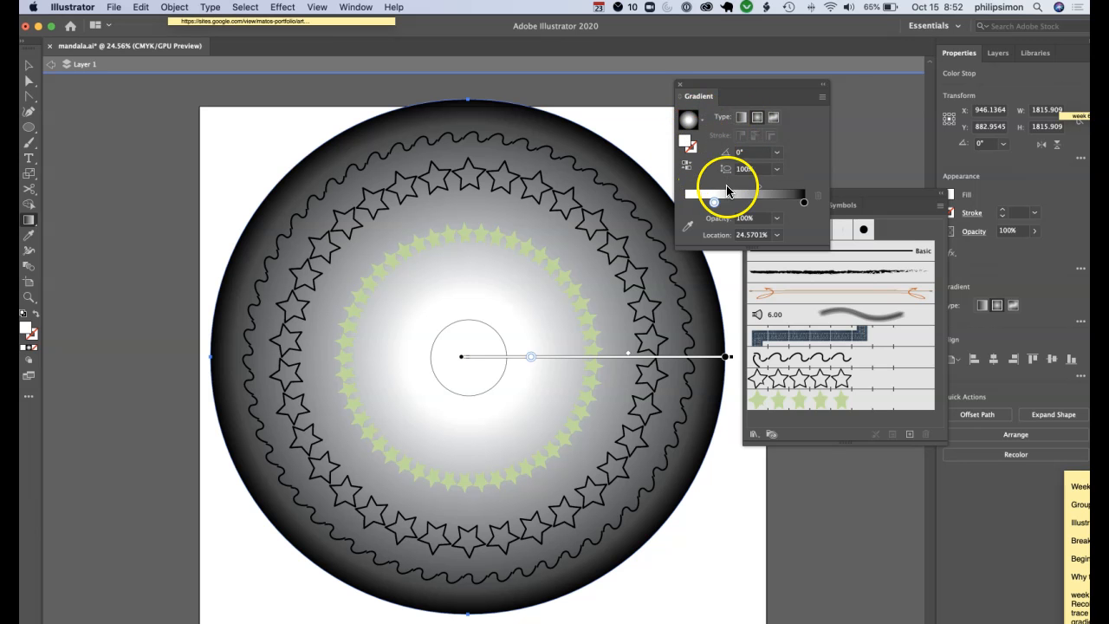
pyautogui.moveTo(804, 202)
pyautogui.mouseDown()
pyautogui.moveTo(772, 203)
pyautogui.moveTo(807, 203)
pyautogui.mouseUp()
pyautogui.moveTo(714, 204); pyautogui.dragTo(792, 192)
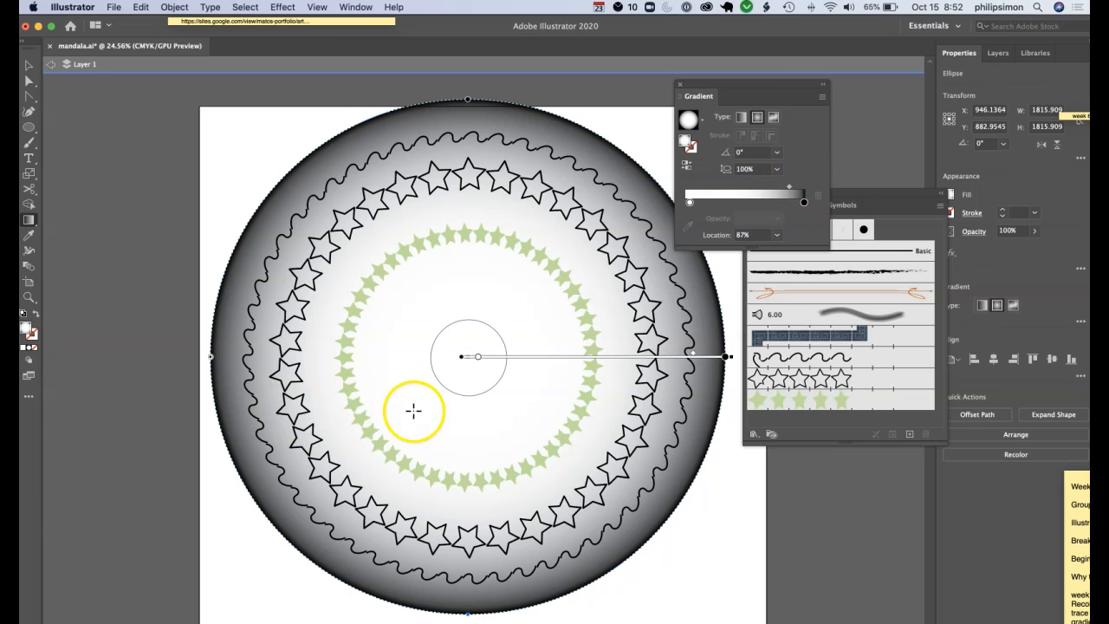
pyautogui.moveTo(478, 356)
pyautogui.mouseDown()
pyautogui.moveTo(684, 363)
pyautogui.moveTo(675, 364)
pyautogui.mouseUp()
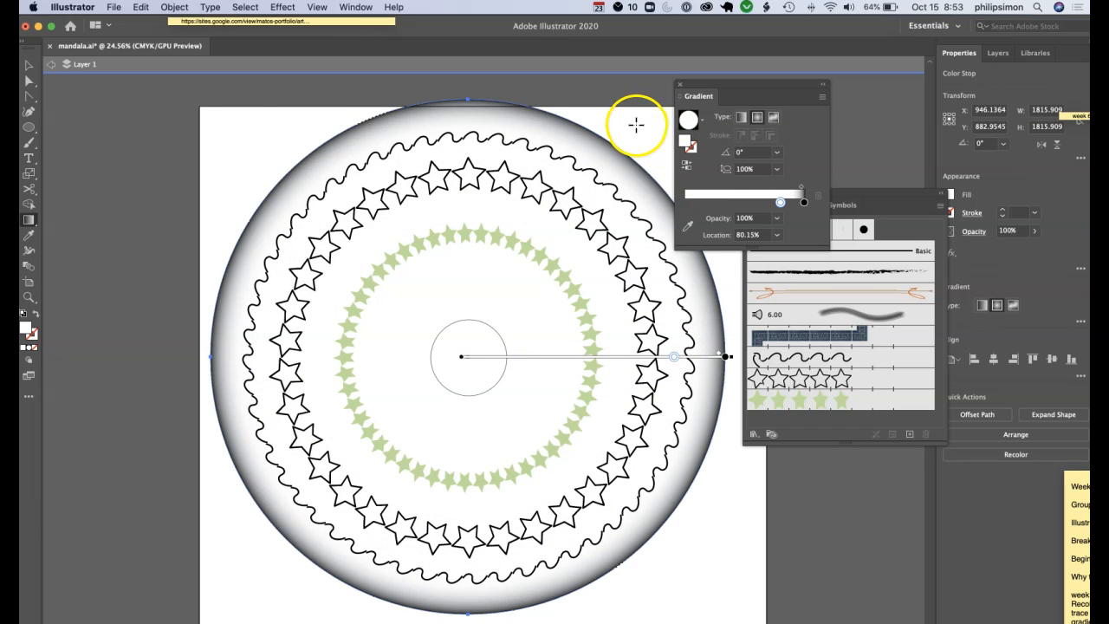
# Put away the floating panels, move all the circles together to the middle of the artboard and deselect them.
pyautogui.click(29, 65)
pyautogui.moveTo(694, 95)
pyautogui.mouseDown()
pyautogui.moveTo(936, 112)
pyautogui.moveTo(871, 119)
pyautogui.moveTo(840, 141)
pyautogui.mouseUp()
pyautogui.click(748, 193)
pyautogui.scroll(-2, 687, 179)
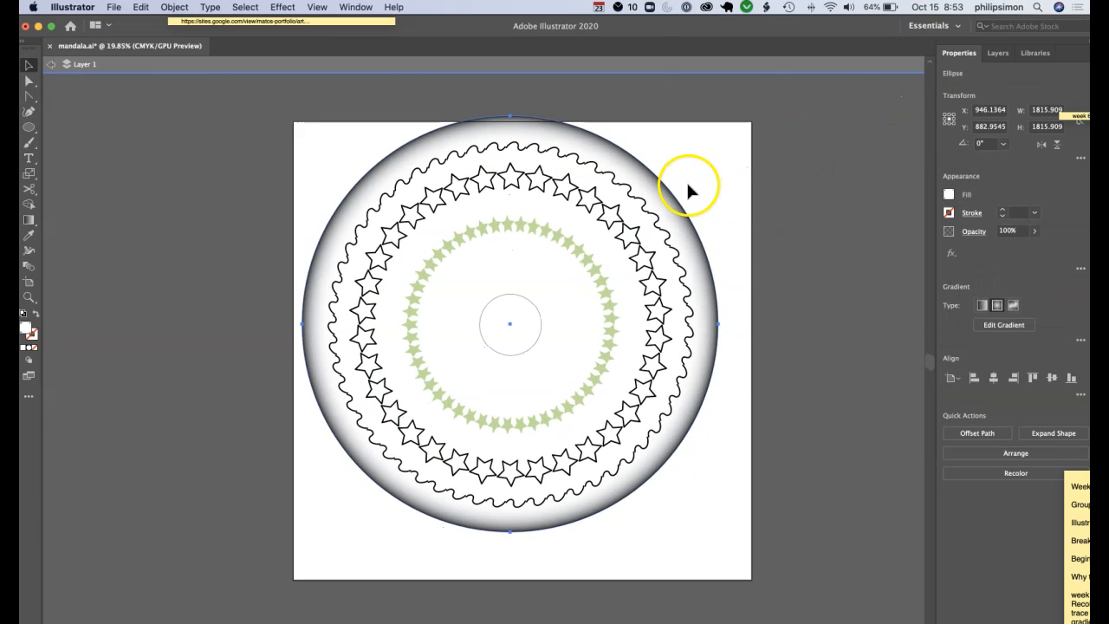
pyautogui.moveTo(241, 91)
pyautogui.mouseDown()
pyautogui.moveTo(483, 275)
pyautogui.moveTo(527, 280)
pyautogui.mouseUp()
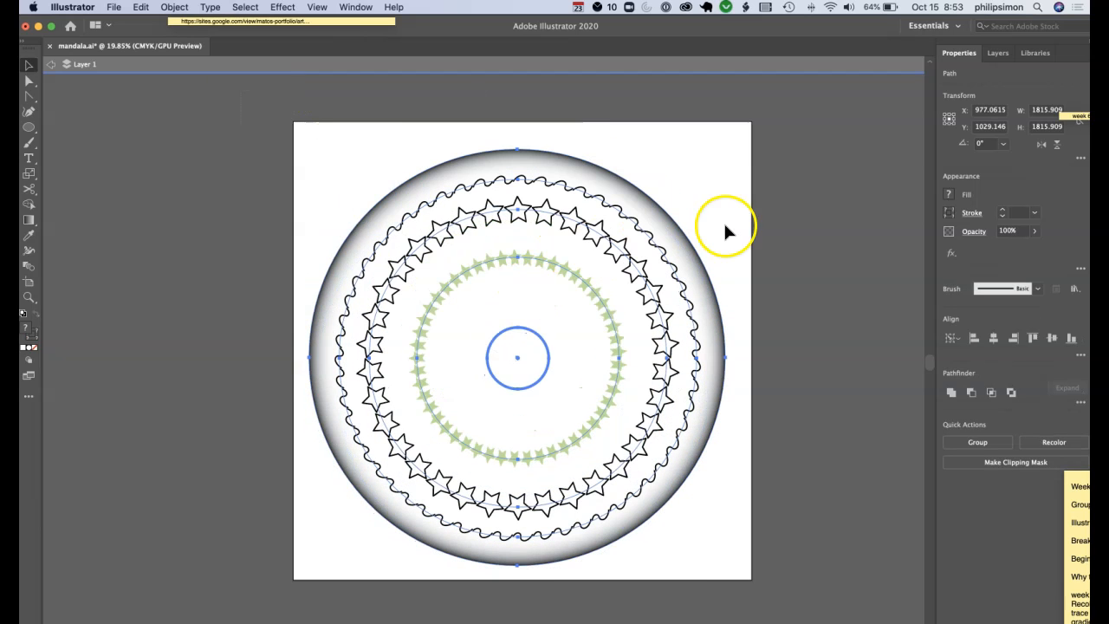
pyautogui.click(744, 232)
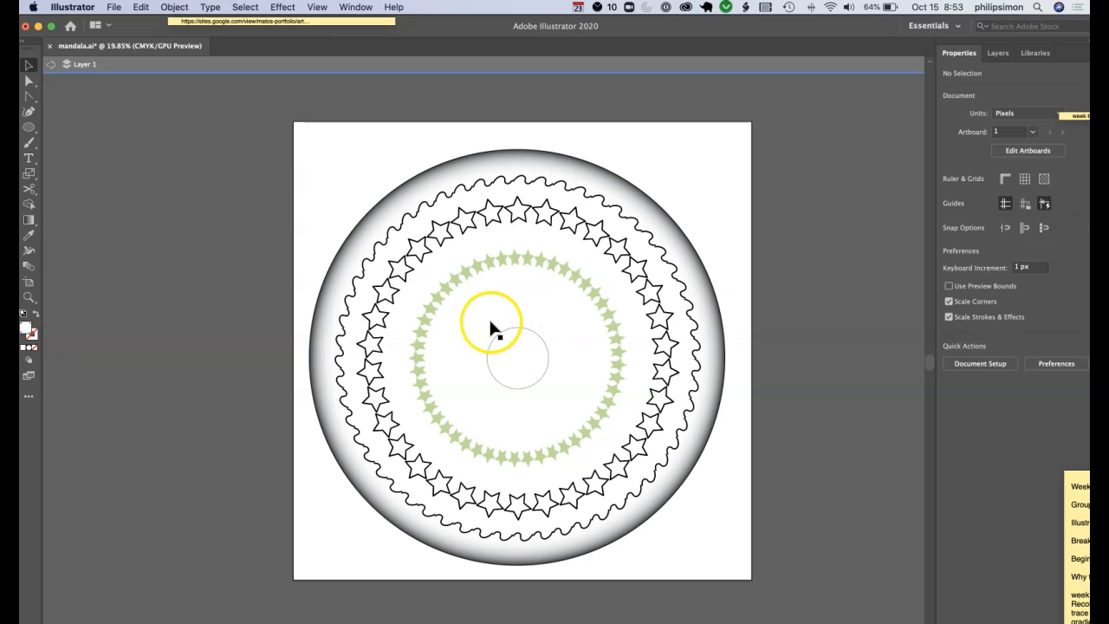
# Try to resize the small centre circle with the Scale tool and undo the attempts.
pyautogui.click(506, 329)
pyautogui.click(30, 174)
pyautogui.moveTo(524, 300)
pyautogui.mouseDown()
pyautogui.moveTo(569, 358)
pyautogui.moveTo(510, 389)
pyautogui.moveTo(517, 405)
pyautogui.mouseUp()
pyautogui.press('super+z')
pyautogui.press('super+z')
pyautogui.press('super+z')
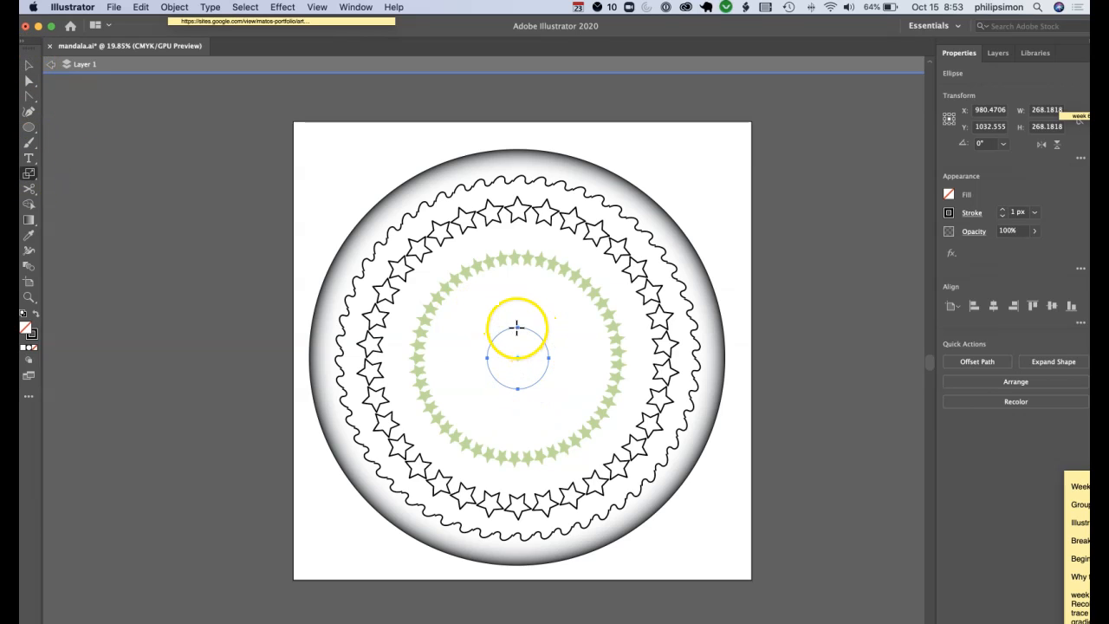
pyautogui.moveTo(521, 317); pyautogui.dragTo(517, 328)
pyautogui.press('super+a')
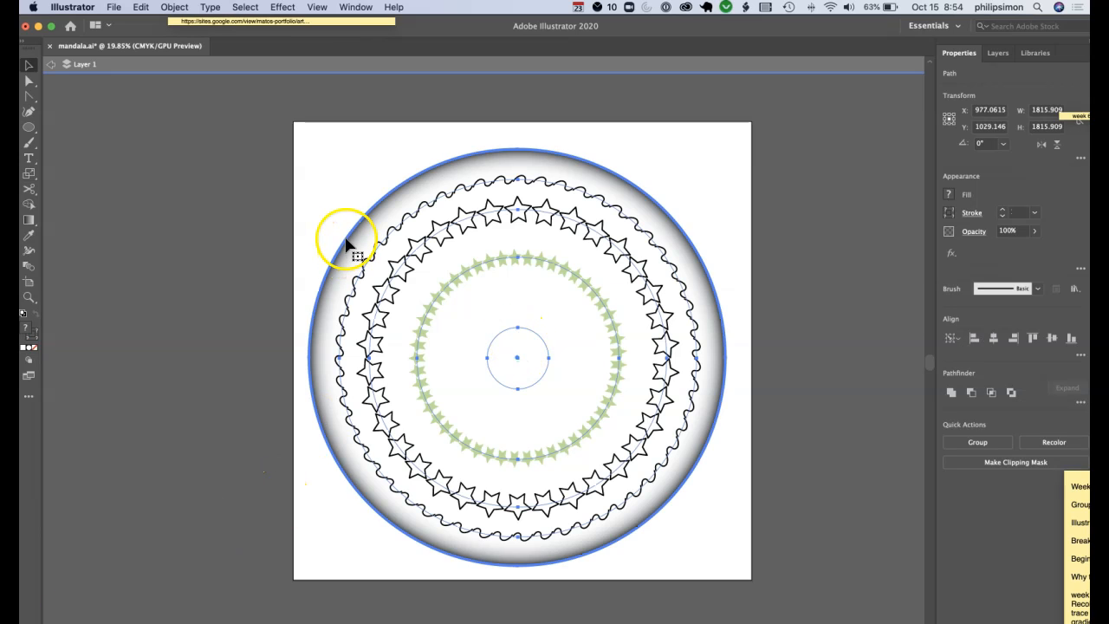
# Draw an unfilled circle about 1631 px in diameter with a 1 px stroke and centre it around the squiggle ring.
pyautogui.click(29, 126)
pyautogui.rightClick(328, 182)
pyautogui.click(309, 158)
pyautogui.moveTo(357, 152); pyautogui.dragTo(710, 525)
pyautogui.click(29, 65)
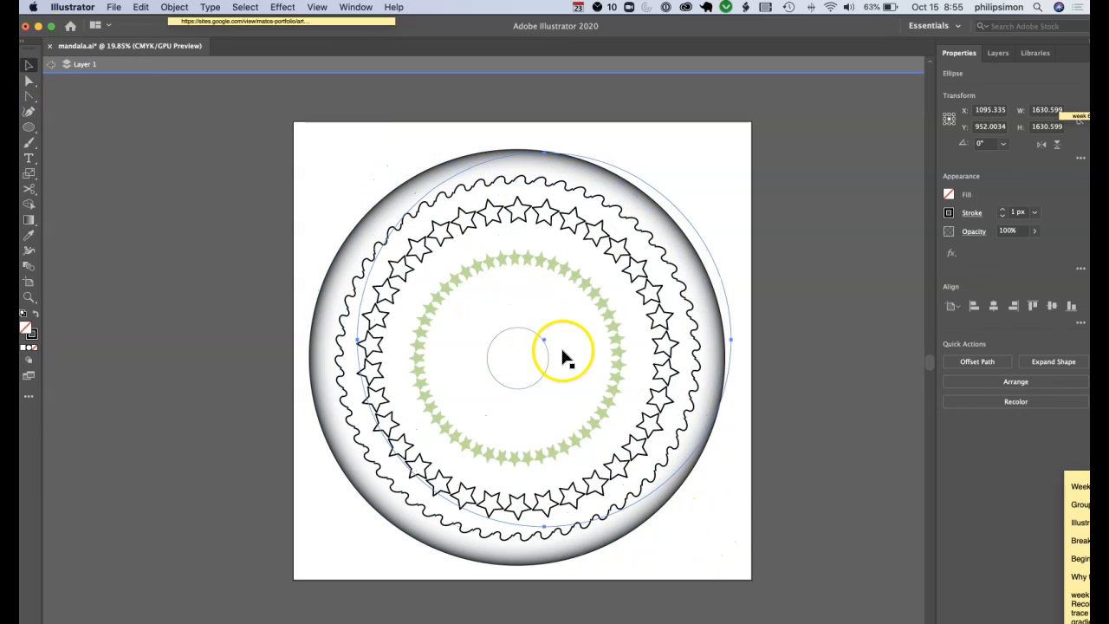
pyautogui.moveTo(541, 340); pyautogui.dragTo(513, 352)
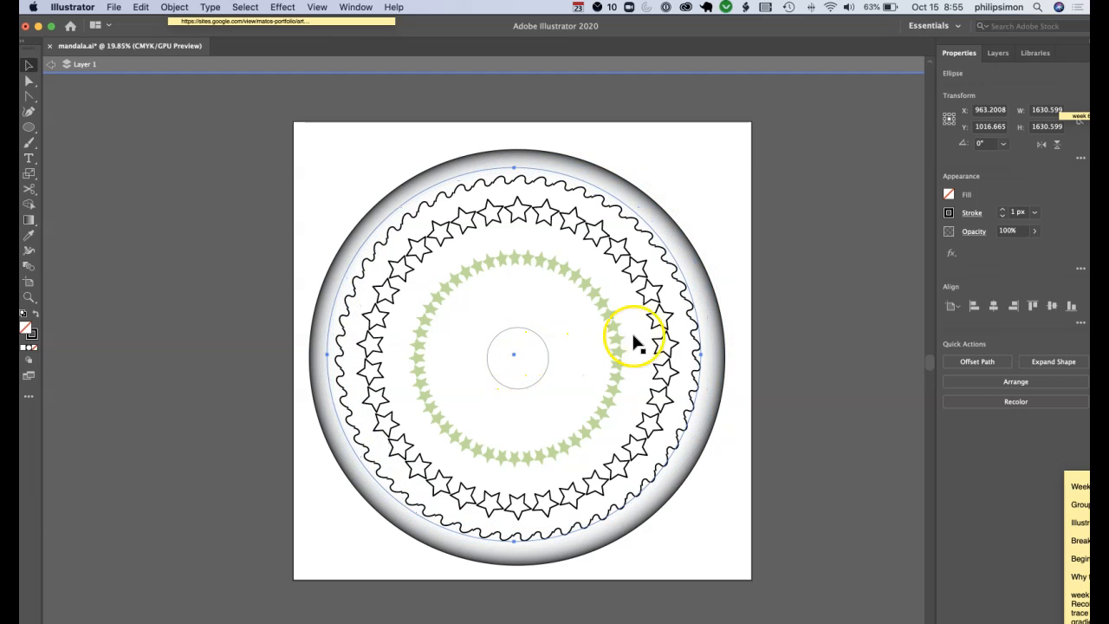
pyautogui.moveTo(691, 296); pyautogui.dragTo(694, 298)
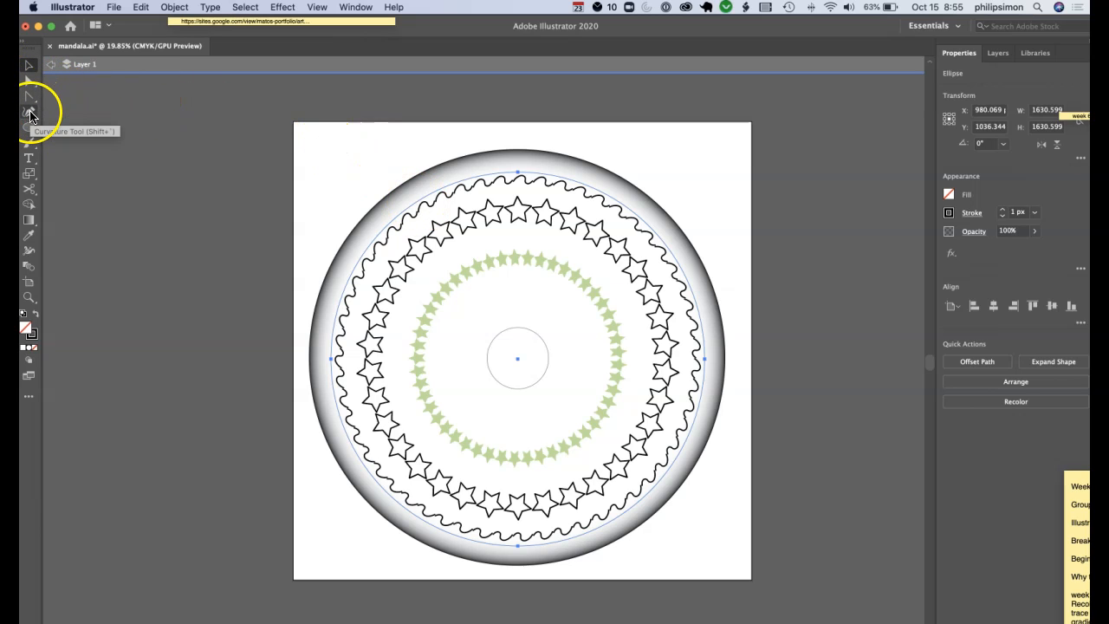
# Draw a straight vertical pencil line about 270 px tall in the artboard's upper-left corner, outside the circles.
pyautogui.moveTo(34, 144); pyautogui.dragTo(69, 180)
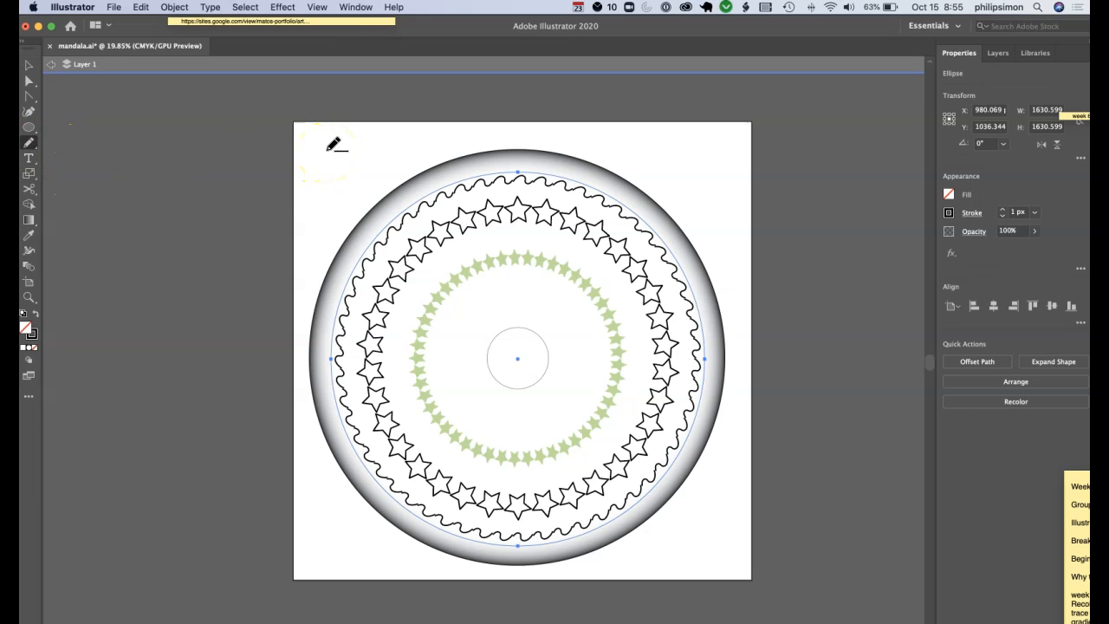
pyautogui.moveTo(327, 186); pyautogui.dragTo(328, 218)
pyautogui.press('super+z')
pyautogui.moveTo(340, 154); pyautogui.dragTo(341, 216)
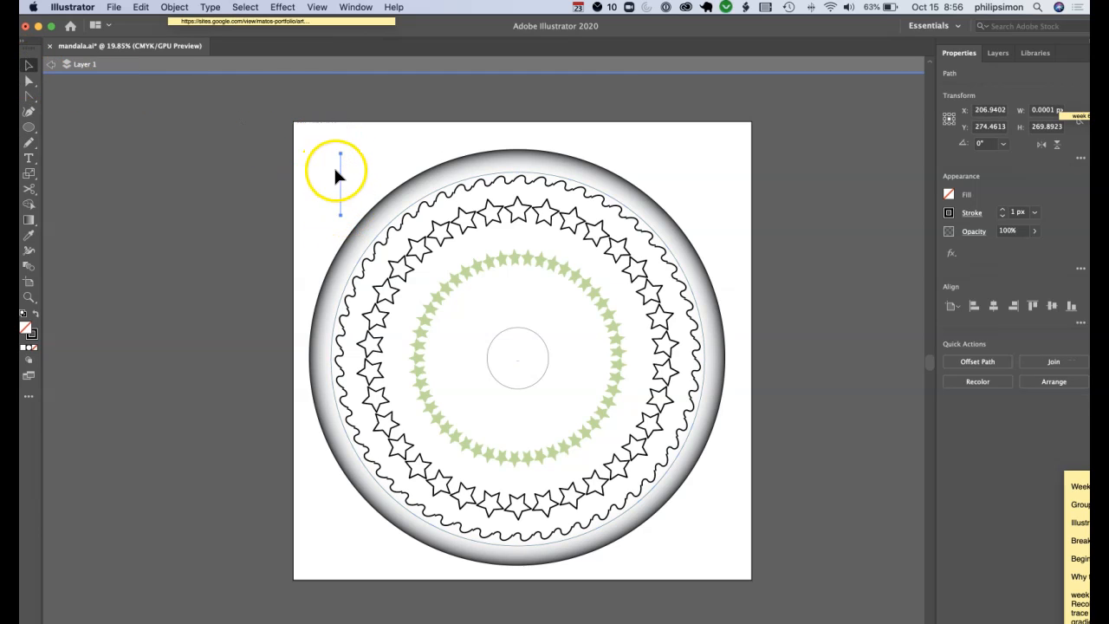
# Duplicate the vertical line twice to its right, giving the first copy a 2 px stroke and the second a 4 px stroke.
pyautogui.moveTo(339, 180); pyautogui.dragTo(486, 350)
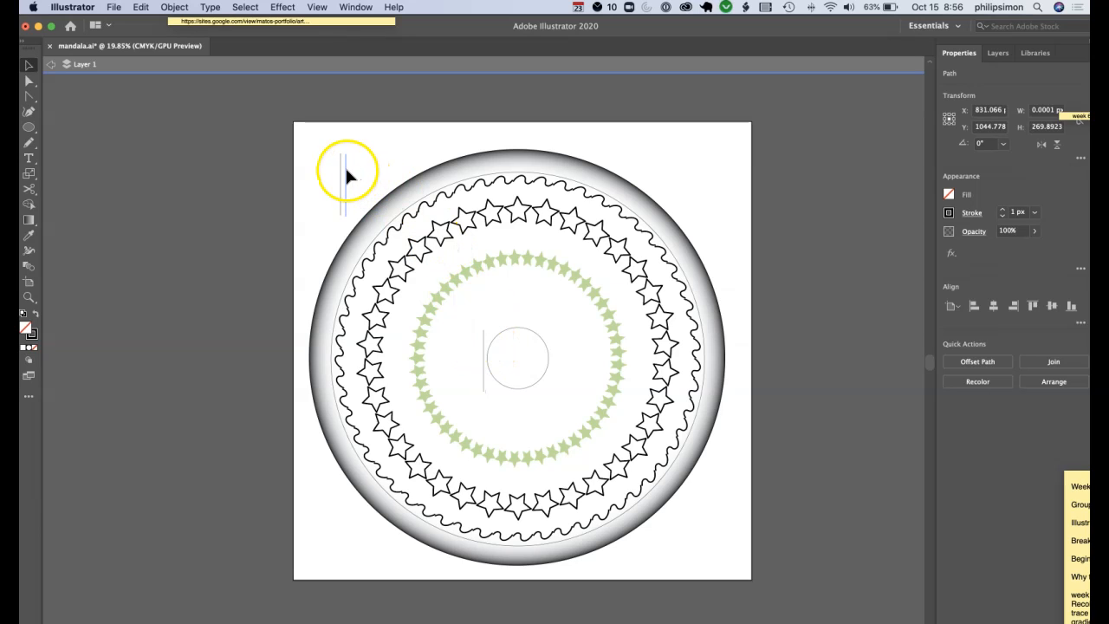
pyautogui.moveTo(343, 165); pyautogui.dragTo(343, 166)
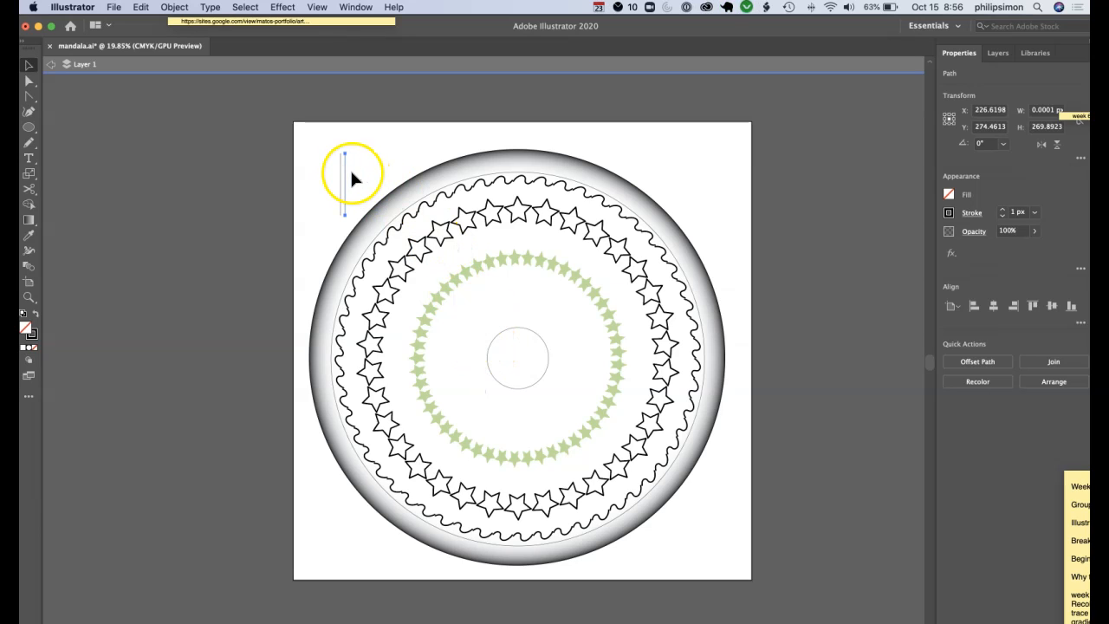
pyautogui.click(1001, 209)
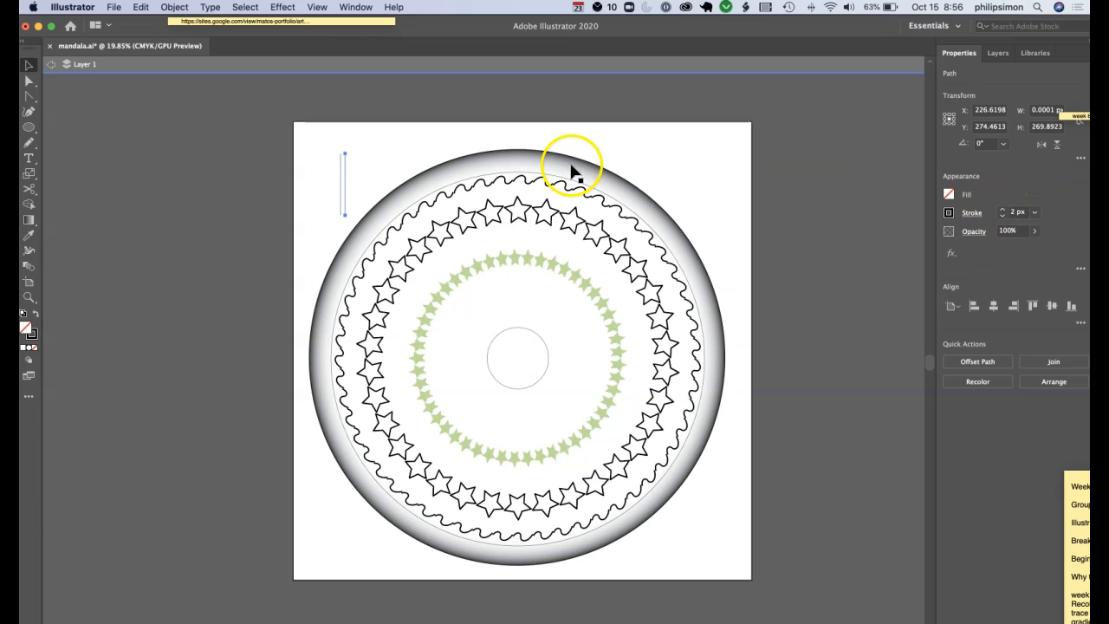
pyautogui.moveTo(344, 166); pyautogui.dragTo(482, 335)
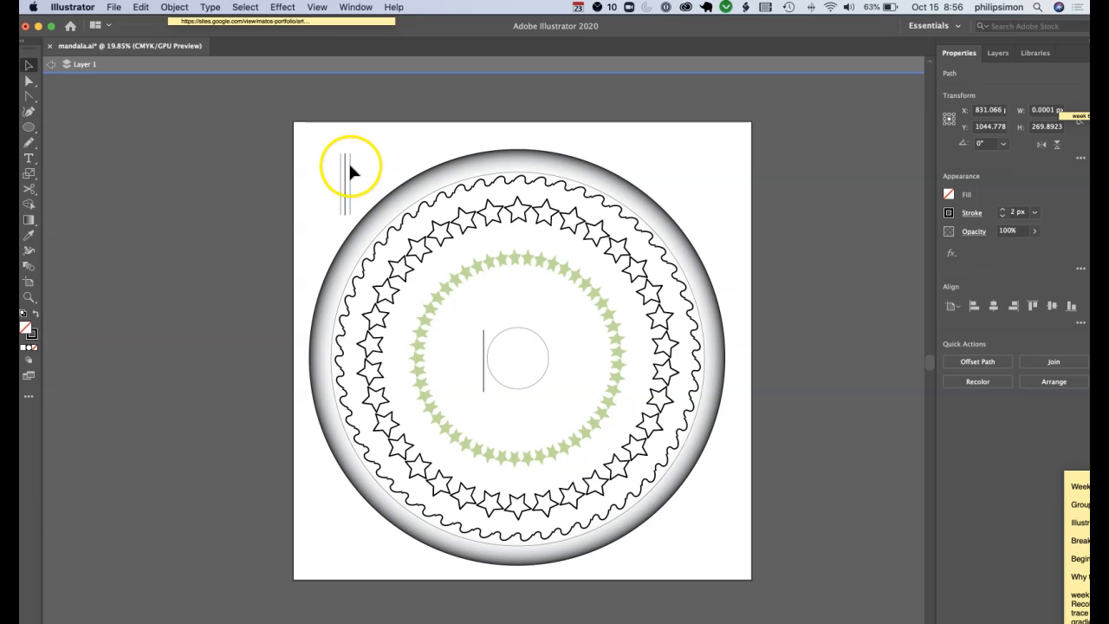
pyautogui.click(1001, 208)
pyautogui.click(1002, 209)
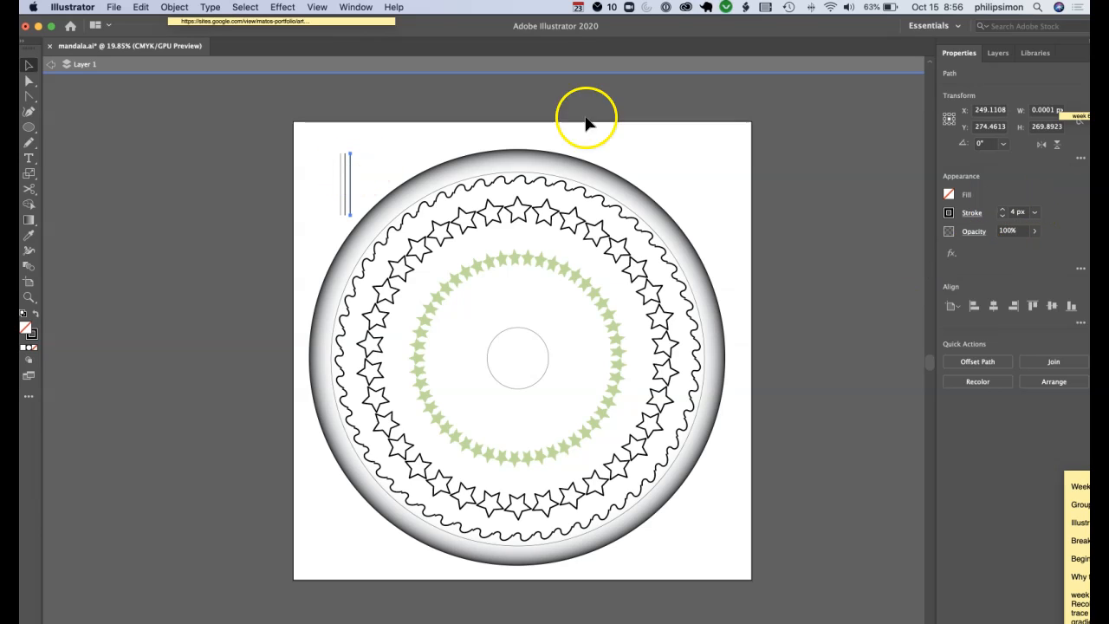
# Add a copy of the 2 px line and a copy of the 1 px line to the right, completing a symmetrical set of five.
pyautogui.click(356, 169)
pyautogui.click(345, 181)
pyautogui.moveTo(356, 171); pyautogui.dragTo(357, 173)
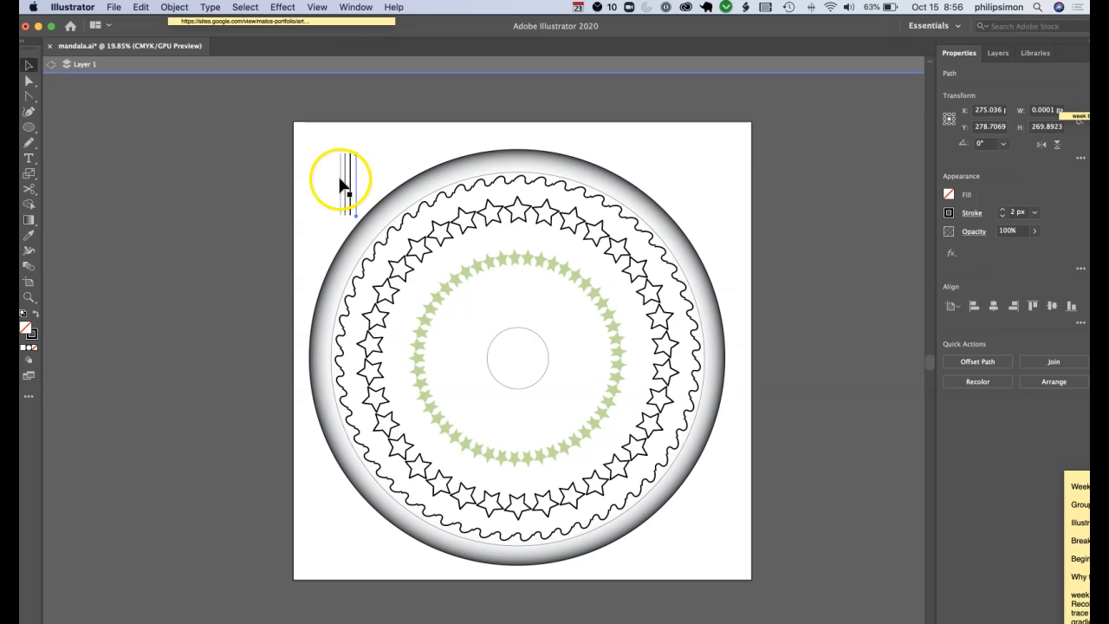
pyautogui.moveTo(343, 185); pyautogui.dragTo(485, 337)
pyautogui.moveTo(444, 221); pyautogui.dragTo(361, 157)
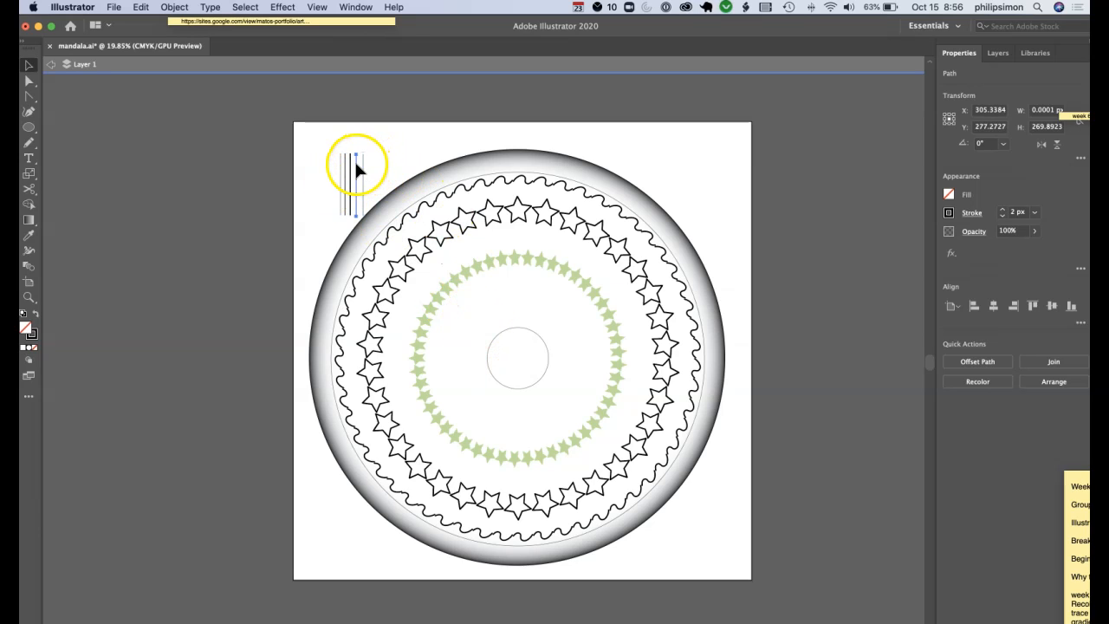
# Select the five vertical lines together and align their top ends.
pyautogui.click(331, 153)
pyautogui.moveTo(332, 154); pyautogui.dragTo(376, 227)
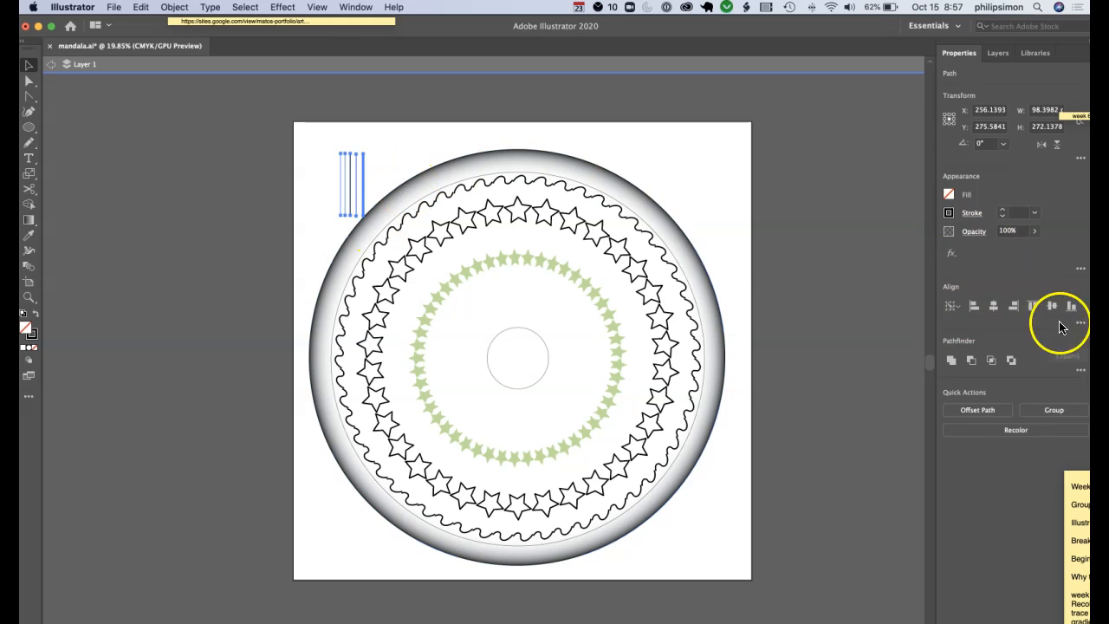
pyautogui.click(1033, 306)
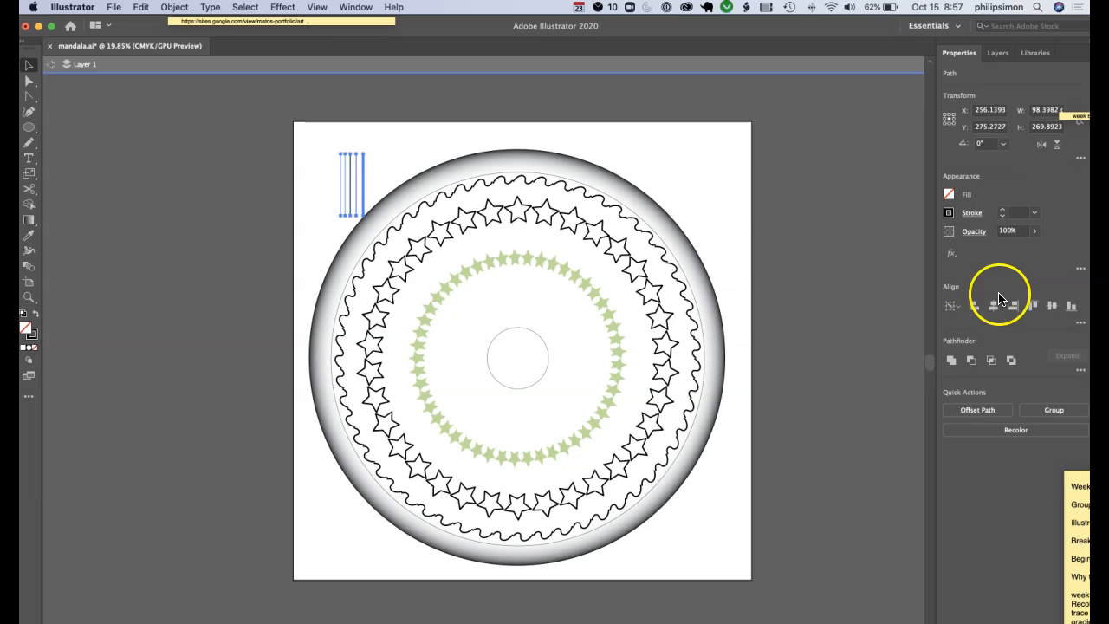
# Try to distribute the five lines evenly in the horizontal direction and undo both attempts.
pyautogui.click(1079, 323)
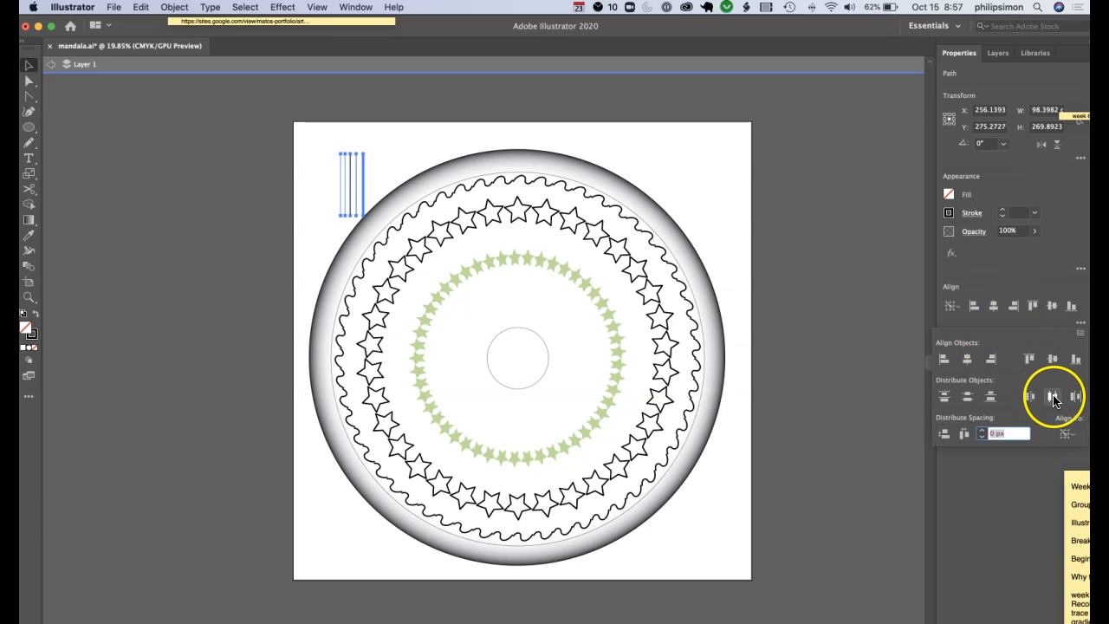
pyautogui.click(1053, 397)
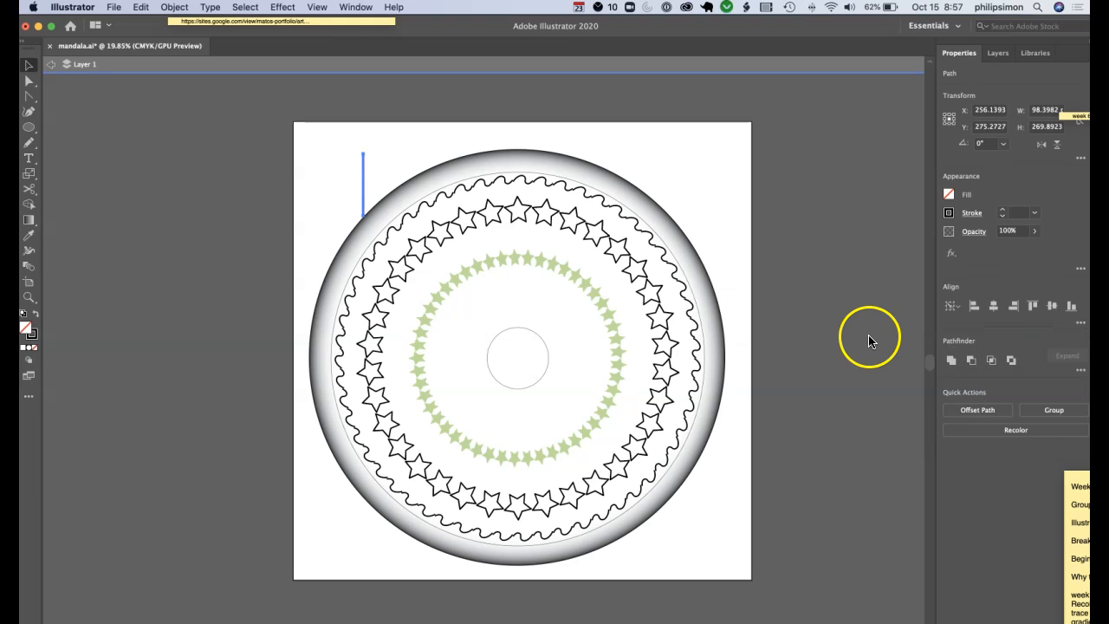
pyautogui.press('super+z')
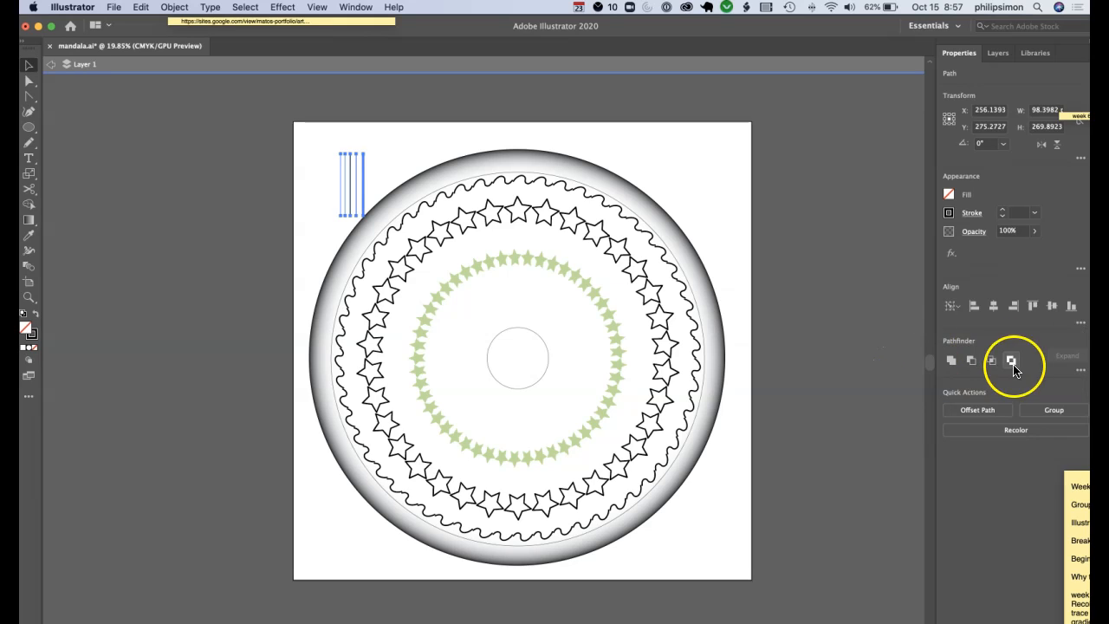
pyautogui.click(1079, 321)
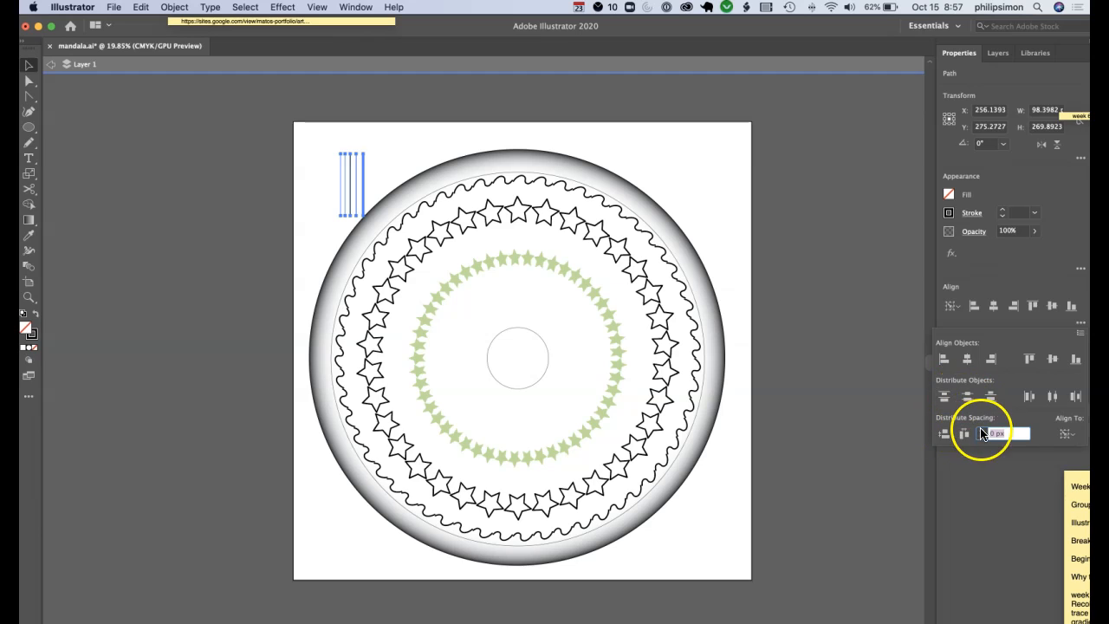
pyautogui.click(1051, 396)
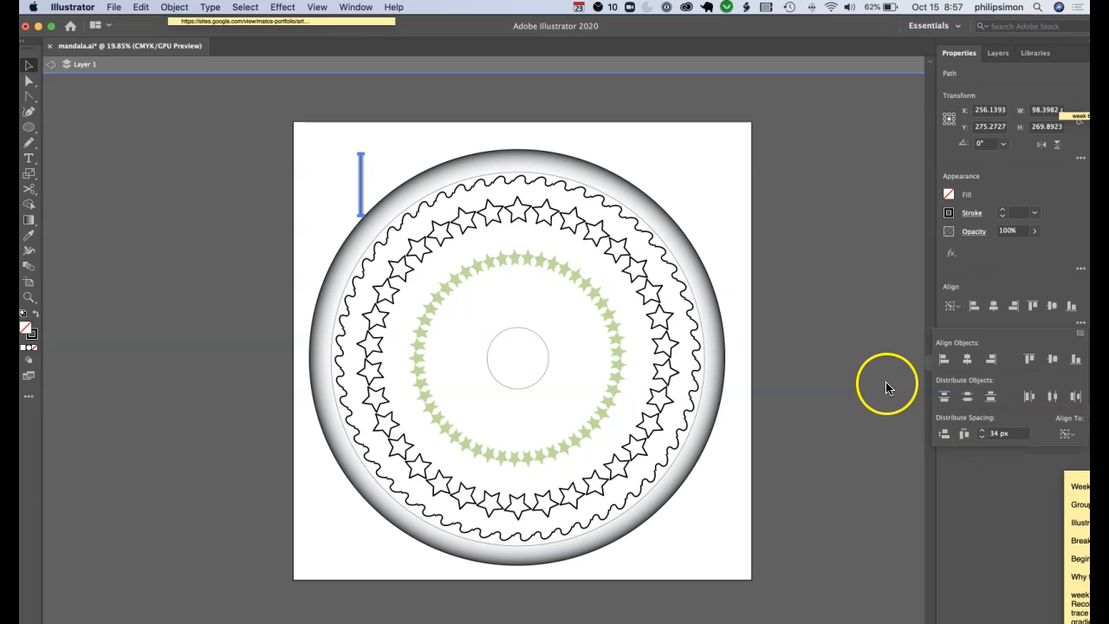
pyautogui.click(856, 342)
pyautogui.press('super+z')
# Distribute the five lines horizontally at equal spacing over about 60 px, deselect them and show the brush collection.
pyautogui.click(1080, 322)
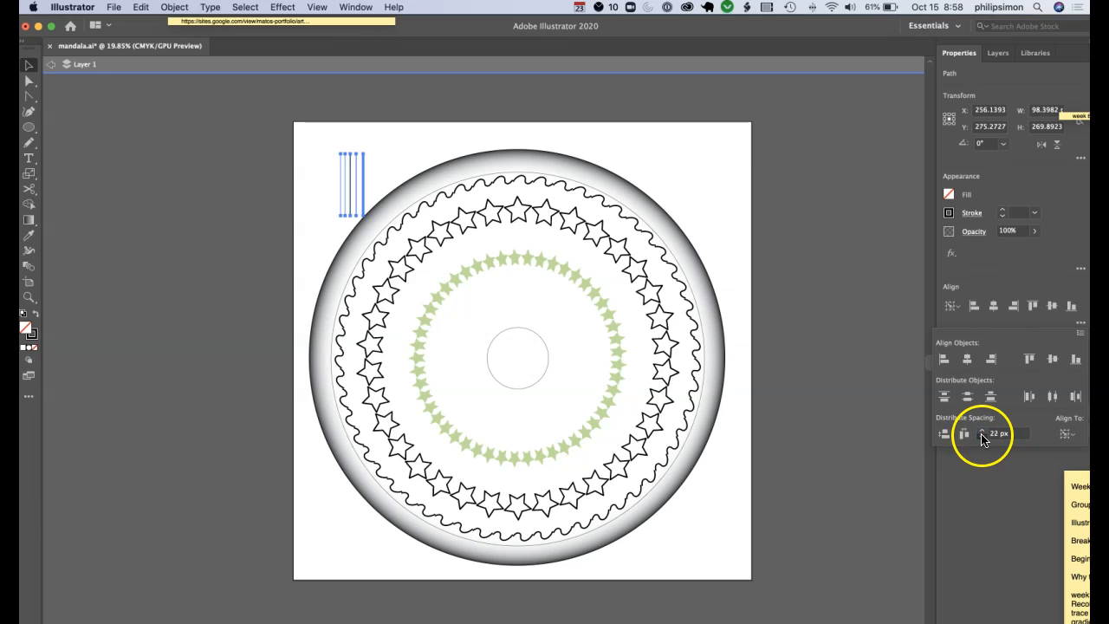
pyautogui.click(1052, 396)
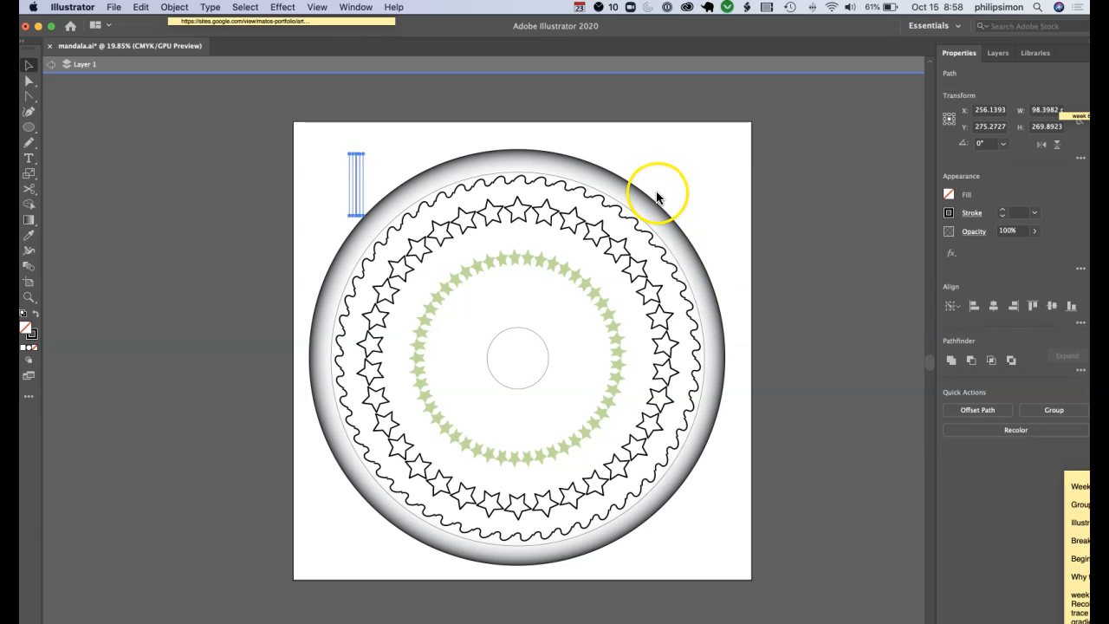
pyautogui.click(408, 146)
pyautogui.click(355, 7)
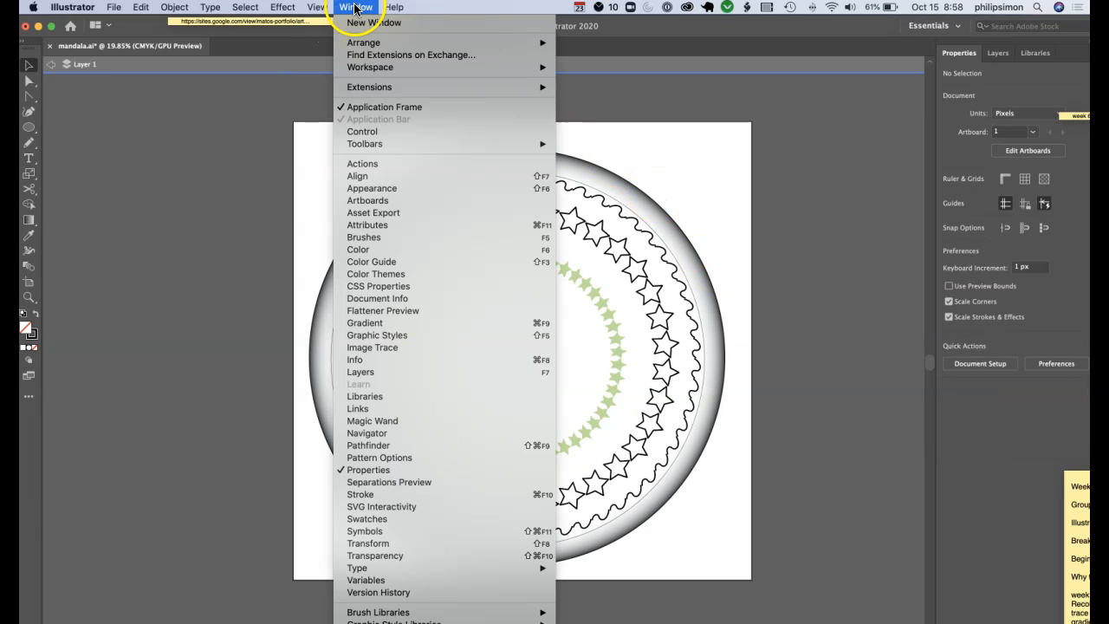
pyautogui.click(369, 236)
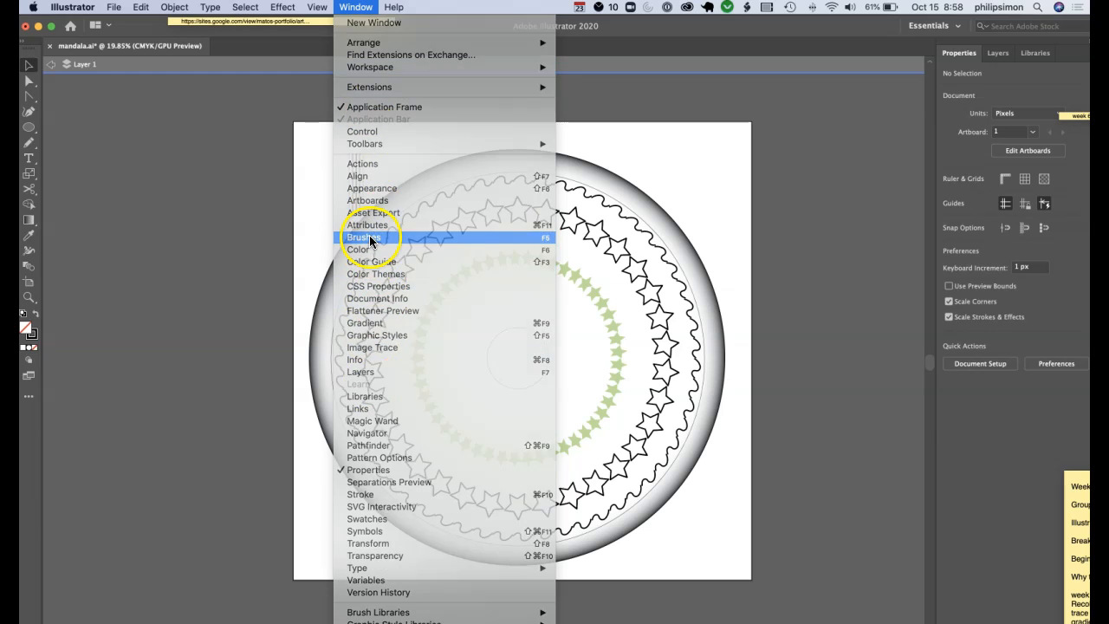
# Try to move the five lines into the brush collection and undo the attempts.
pyautogui.moveTo(359, 136); pyautogui.dragTo(383, 221)
pyautogui.moveTo(359, 186); pyautogui.dragTo(703, 186)
pyautogui.press('super+z')
pyautogui.moveTo(354, 182); pyautogui.dragTo(715, 166)
pyautogui.press('super+z')
# Select all five vertical lines and start a new pattern brush from them.
pyautogui.click(319, 148)
pyautogui.moveTo(319, 152)
pyautogui.mouseDown()
pyautogui.moveTo(367, 222)
pyautogui.moveTo(782, 242)
pyautogui.moveTo(784, 253)
pyautogui.mouseUp()
pyautogui.click(446, 435)
pyautogui.click(518, 456)
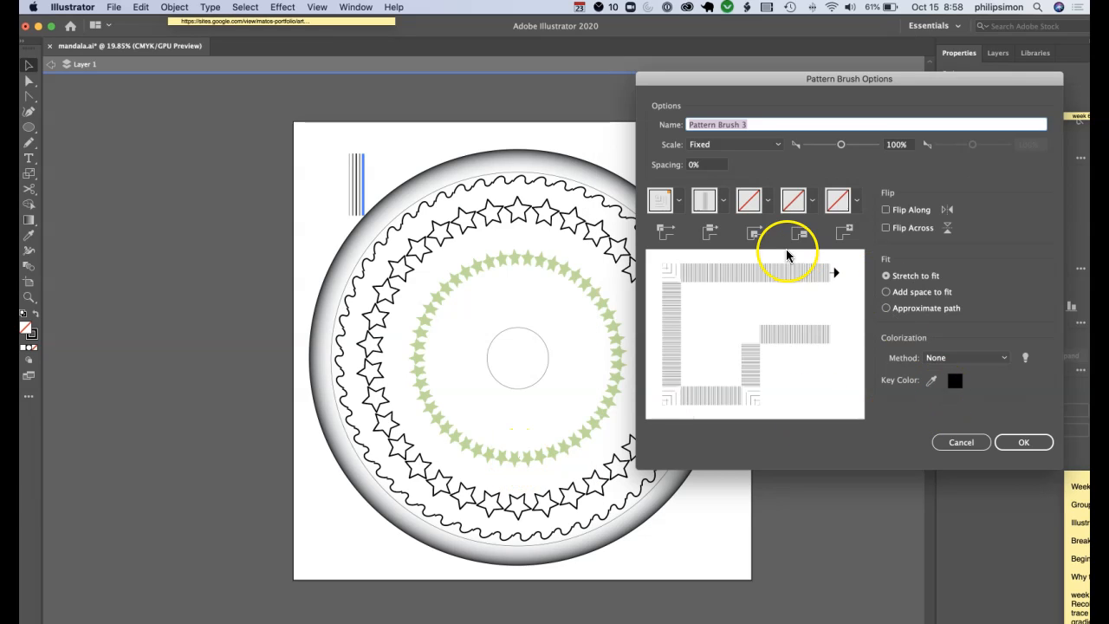
# Set the line pattern brush to fit with Approximate path and scale by Bearing.
pyautogui.click(887, 211)
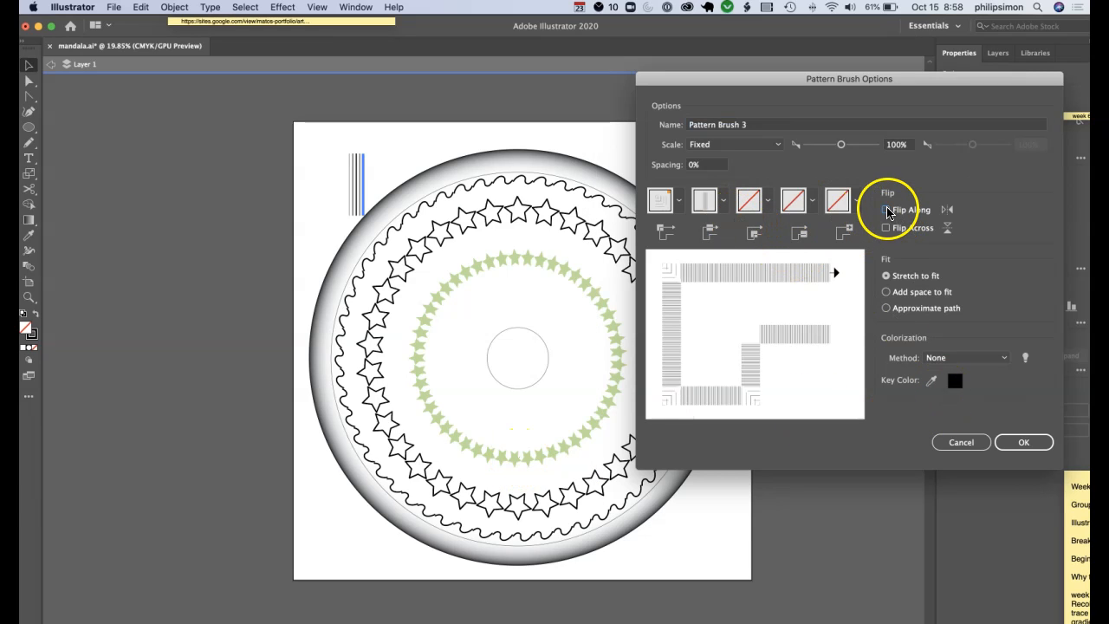
pyautogui.click(886, 292)
pyautogui.click(886, 308)
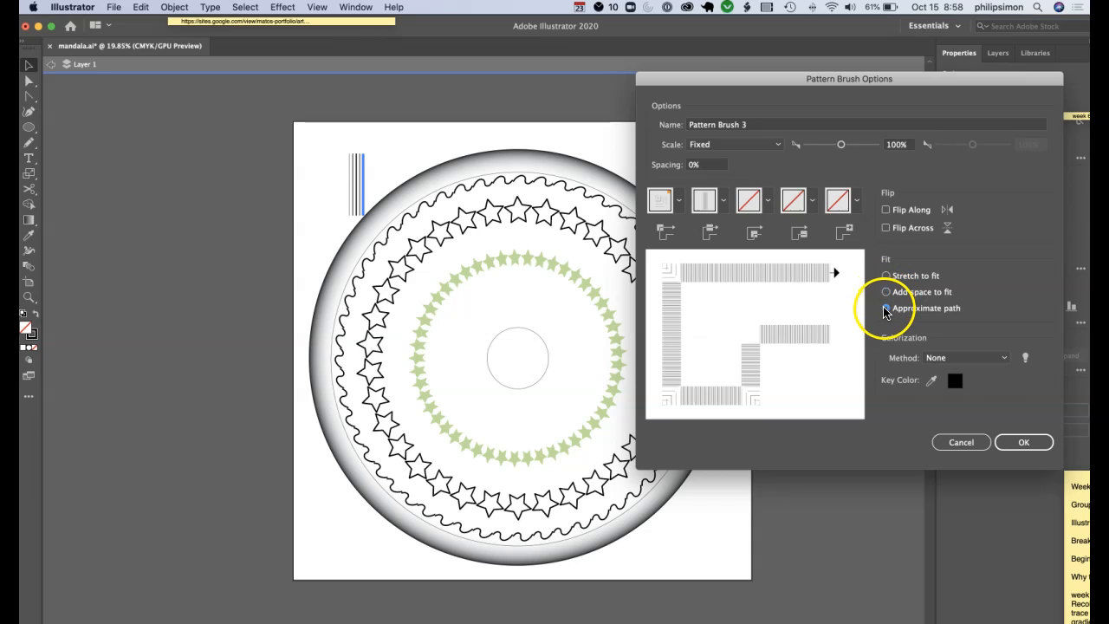
pyautogui.click(775, 144)
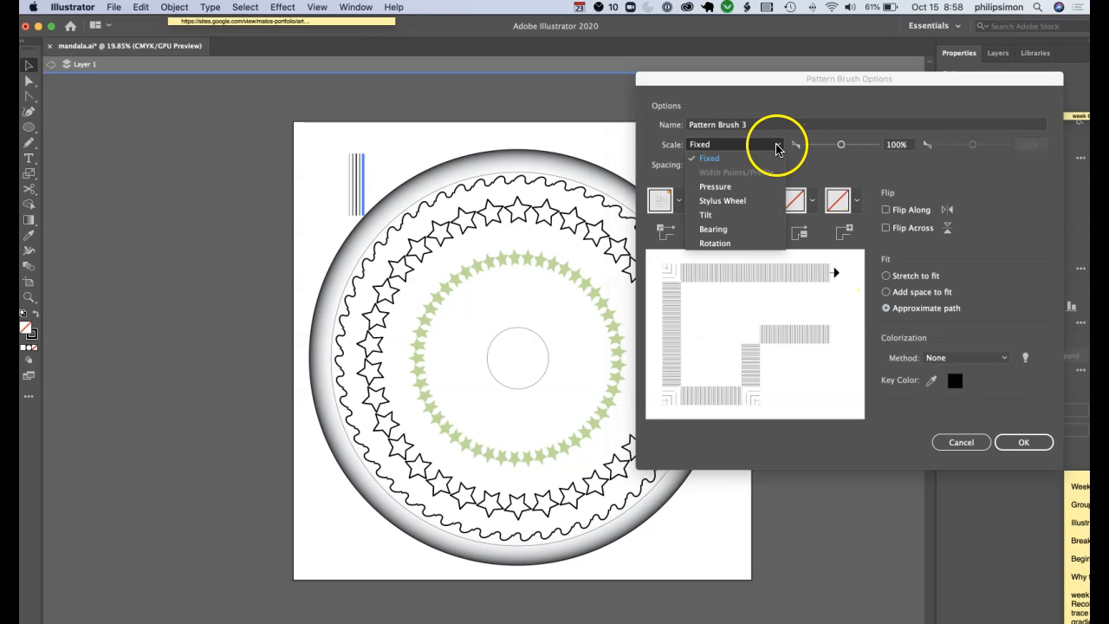
pyautogui.click(741, 215)
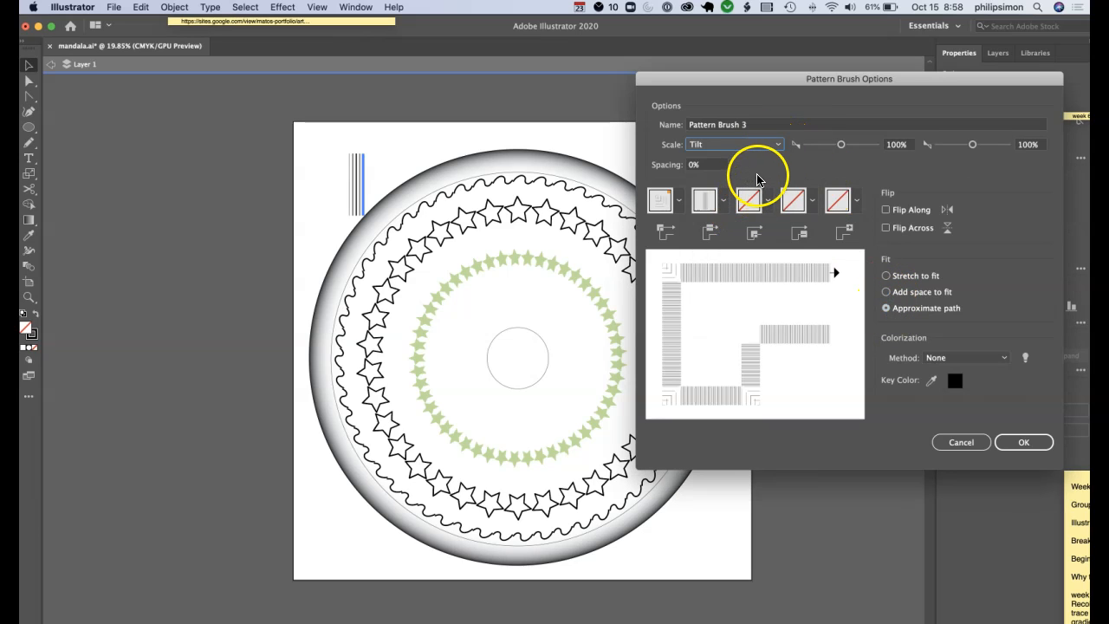
pyautogui.click(775, 146)
pyautogui.click(730, 229)
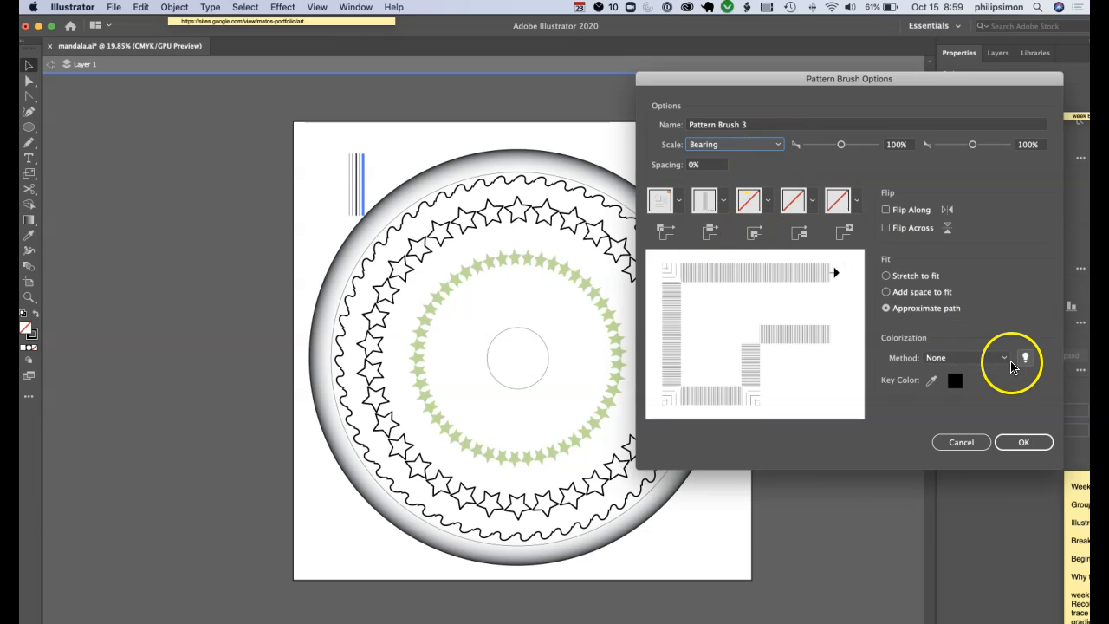
# Set the brush's colorization method to Tints and save the pattern brush.
pyautogui.click(1003, 357)
pyautogui.click(976, 400)
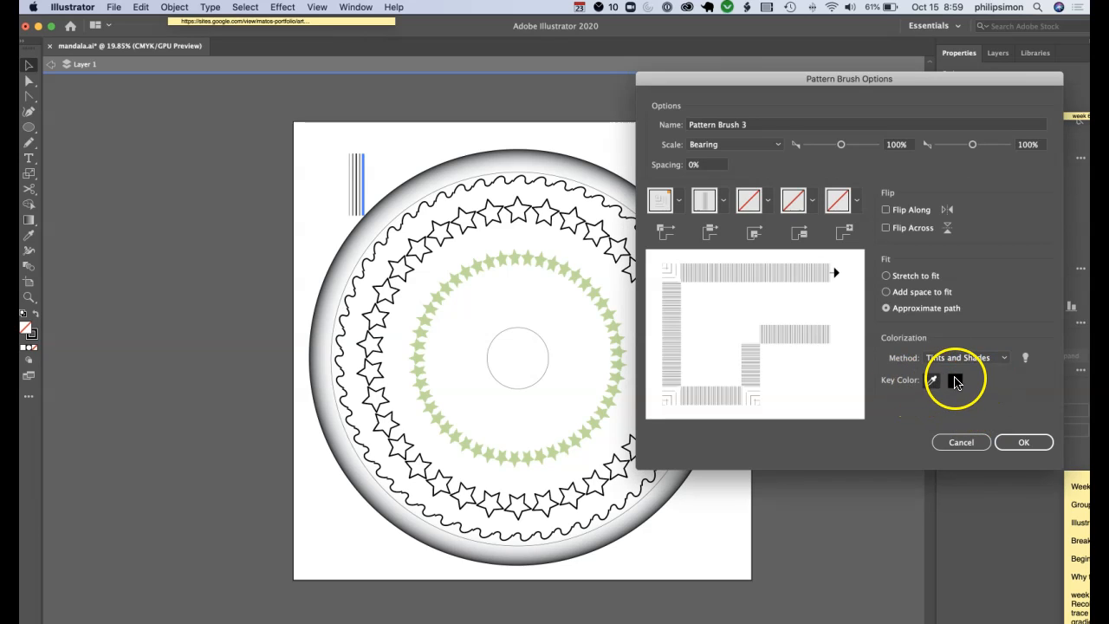
pyautogui.click(1002, 358)
pyautogui.click(971, 414)
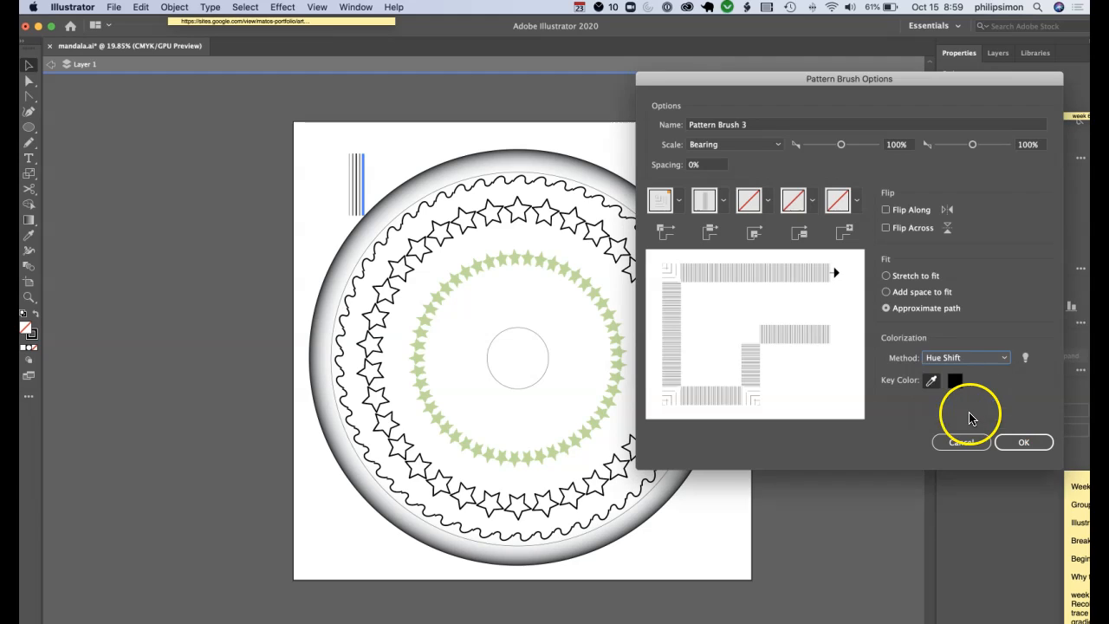
pyautogui.click(974, 360)
pyautogui.click(957, 385)
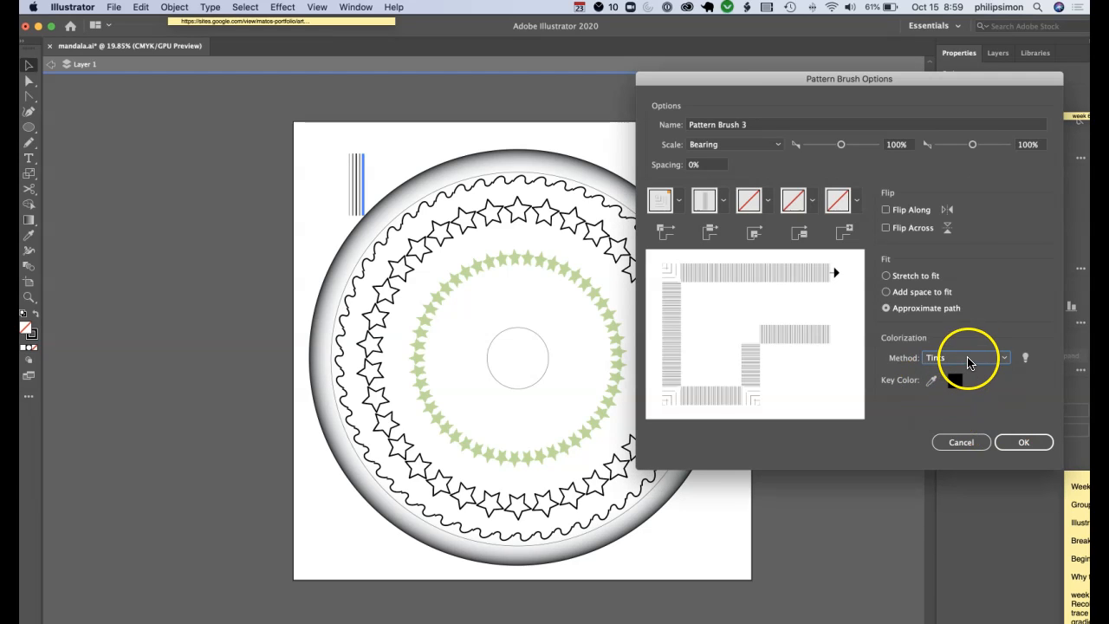
pyautogui.click(1023, 442)
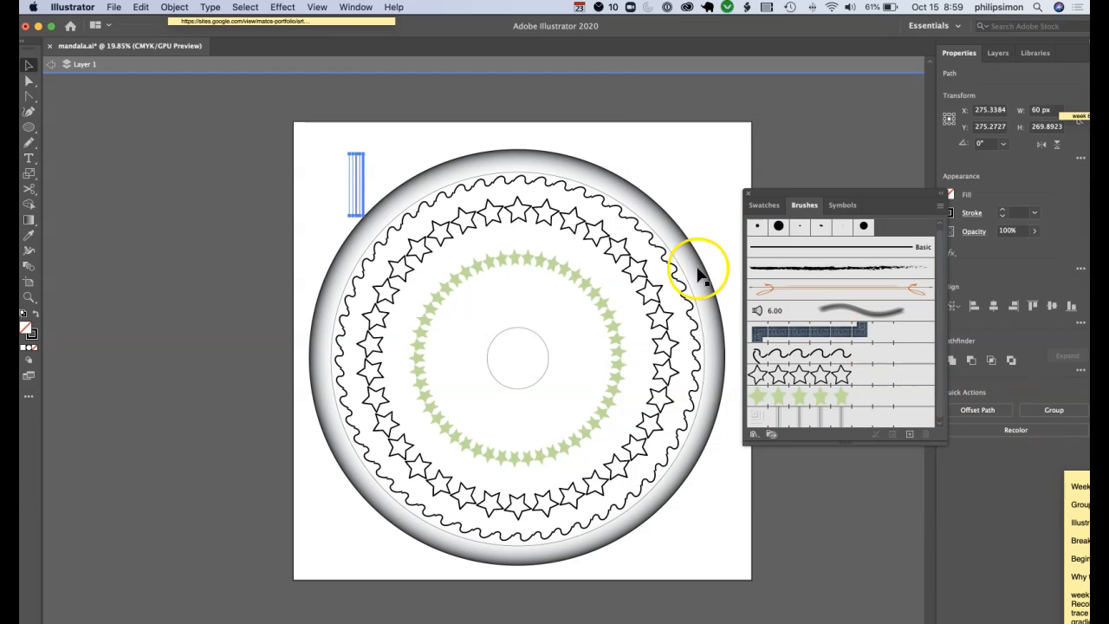
# Apply the new line pattern brush to the thin circle around the squiggle ring and delete the original five lines.
pyautogui.click(666, 233)
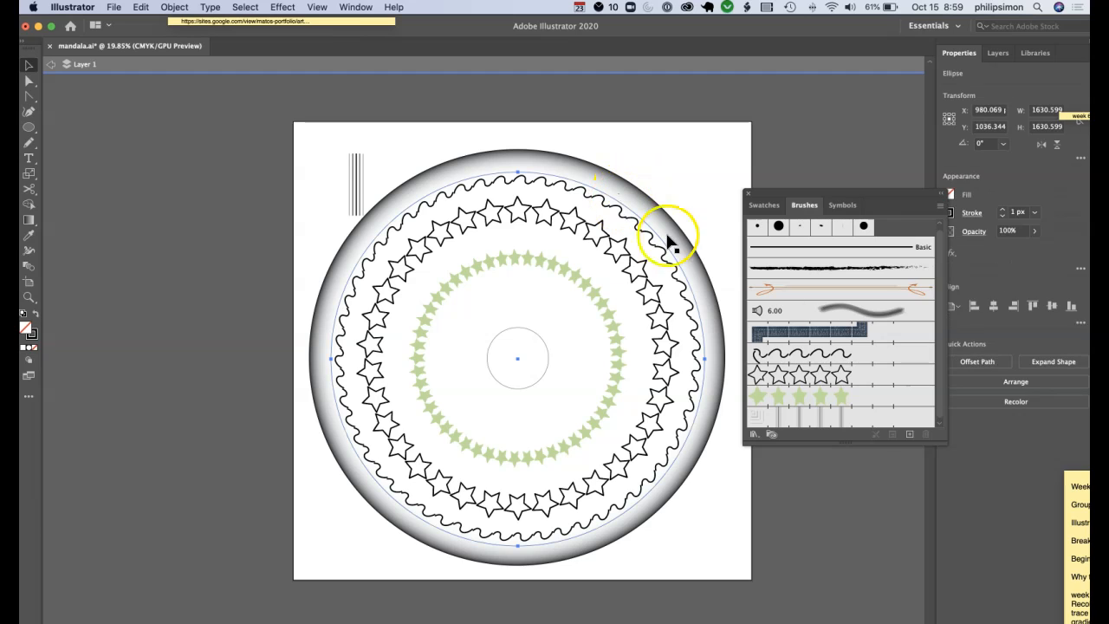
pyautogui.click(846, 417)
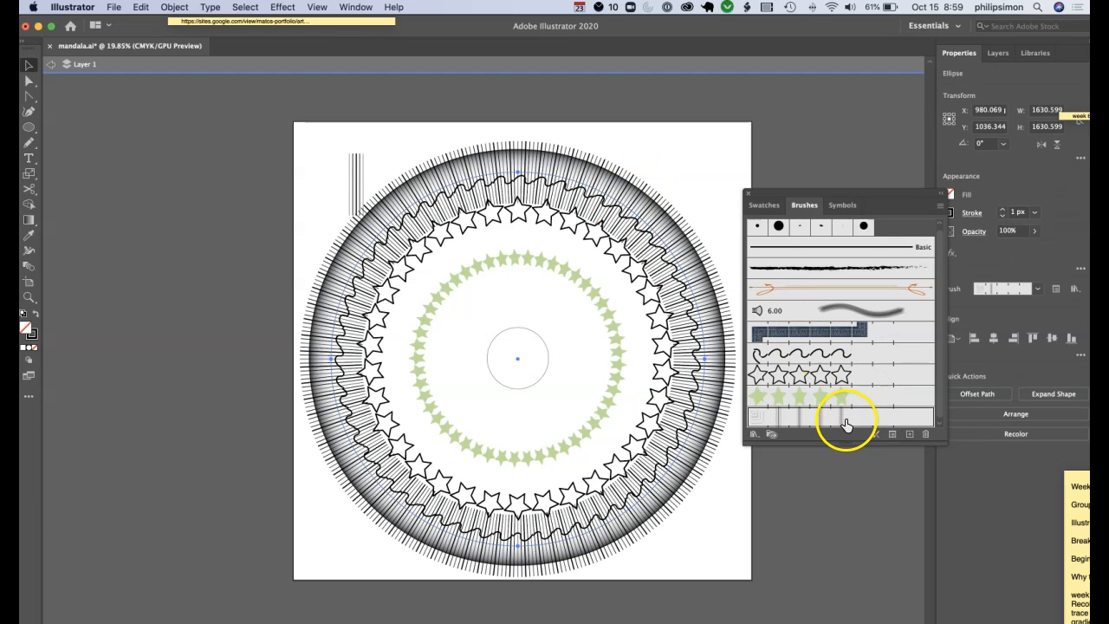
pyautogui.click(375, 168)
pyautogui.press('Delete')
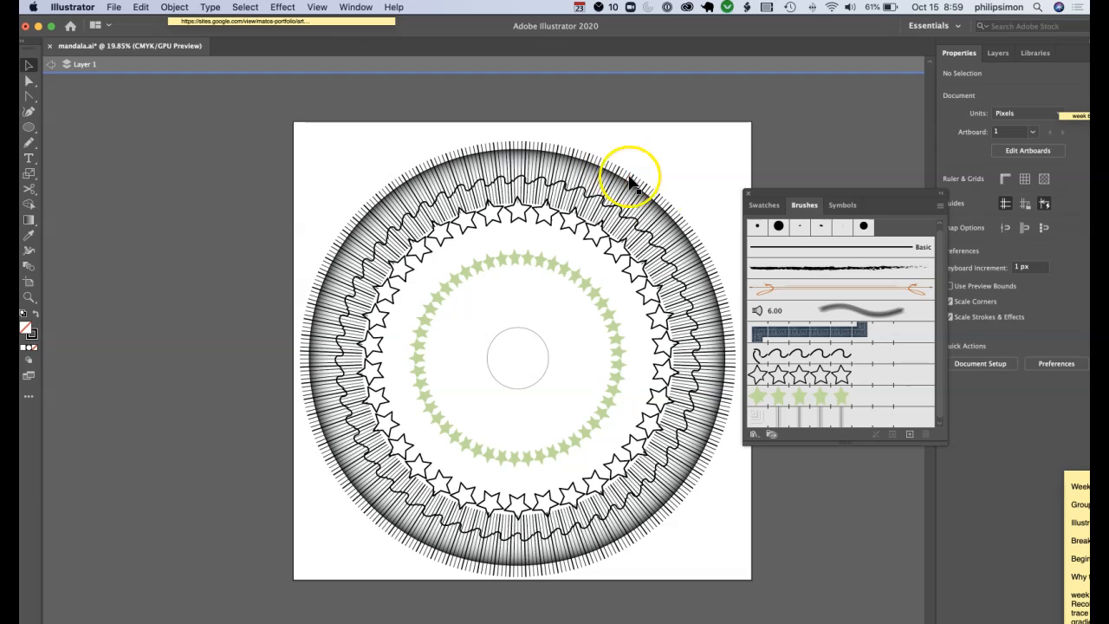
# Send the circle with the line pattern backward one level in the stacking order and deselect it.
pyautogui.click(665, 213)
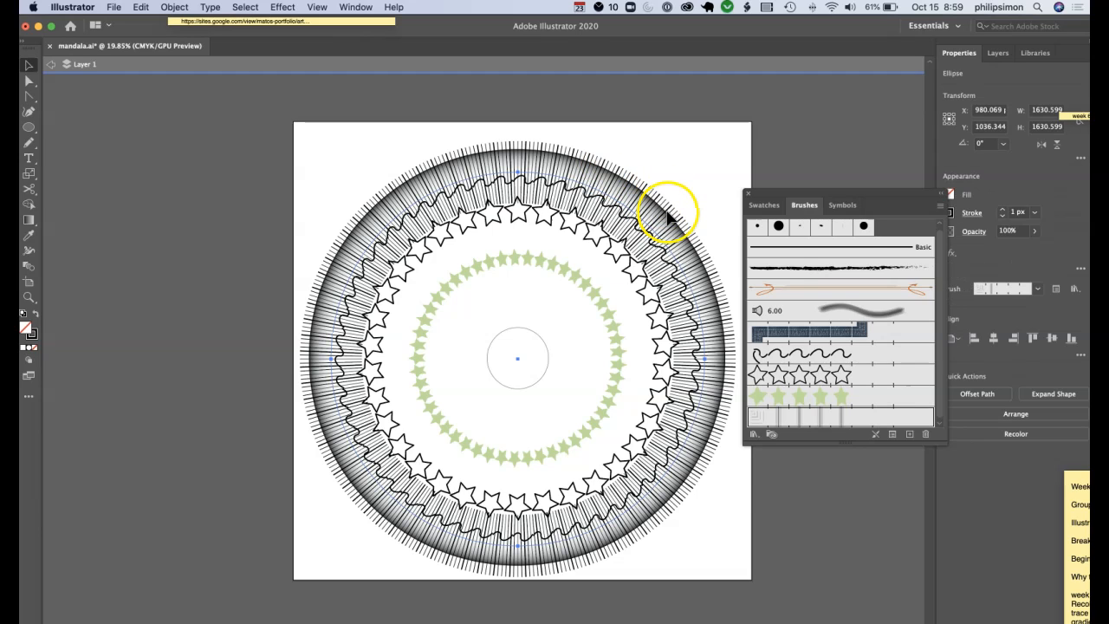
pyautogui.rightClick(667, 216)
pyautogui.moveTo(745, 433)
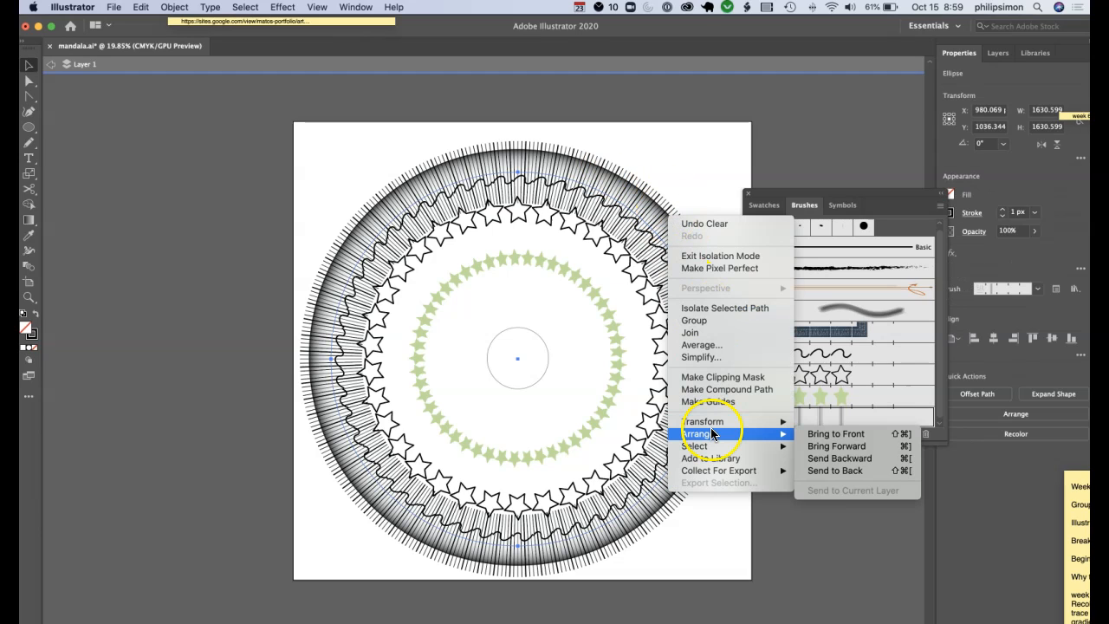
pyautogui.click(831, 458)
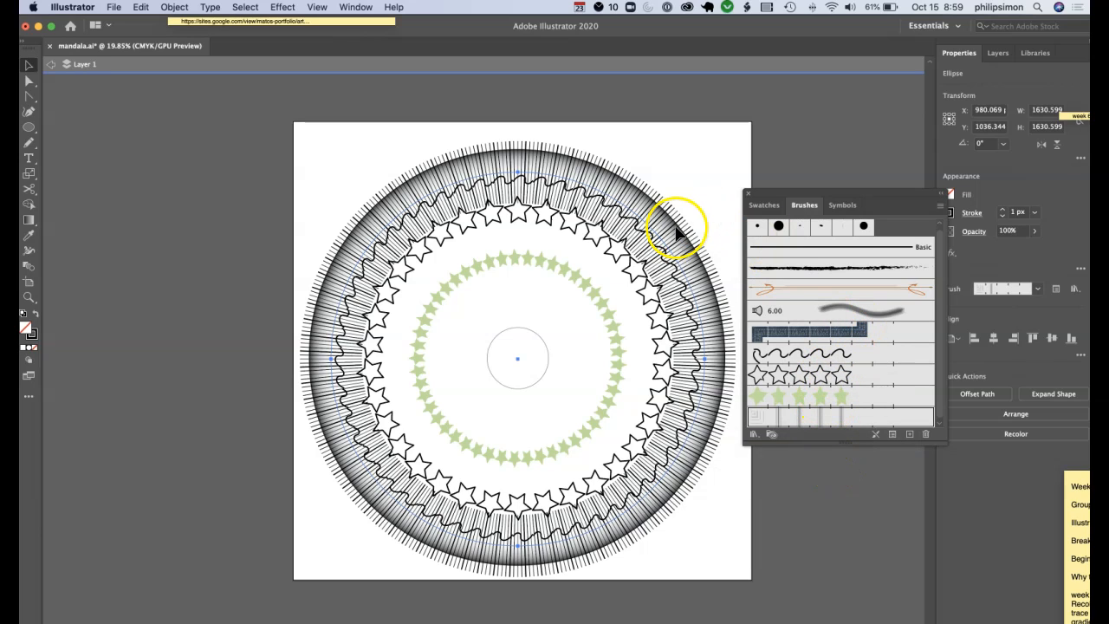
pyautogui.click(632, 140)
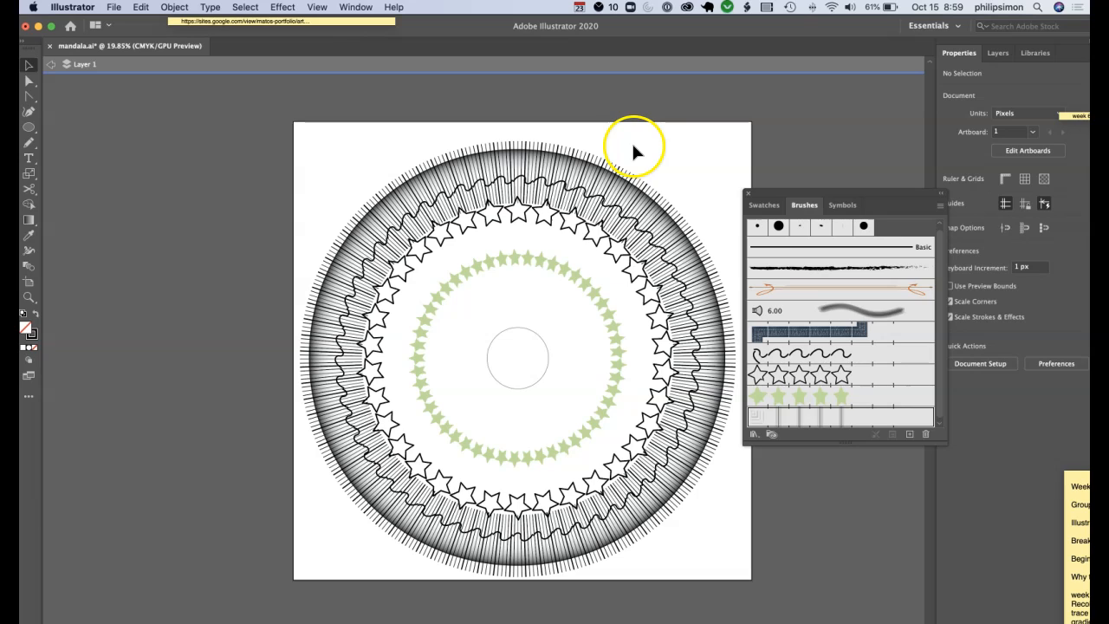
# Apply the outlined star pattern brush to the small center circle, comparing it with the green star brush, and deselect the circle.
pyautogui.click(501, 334)
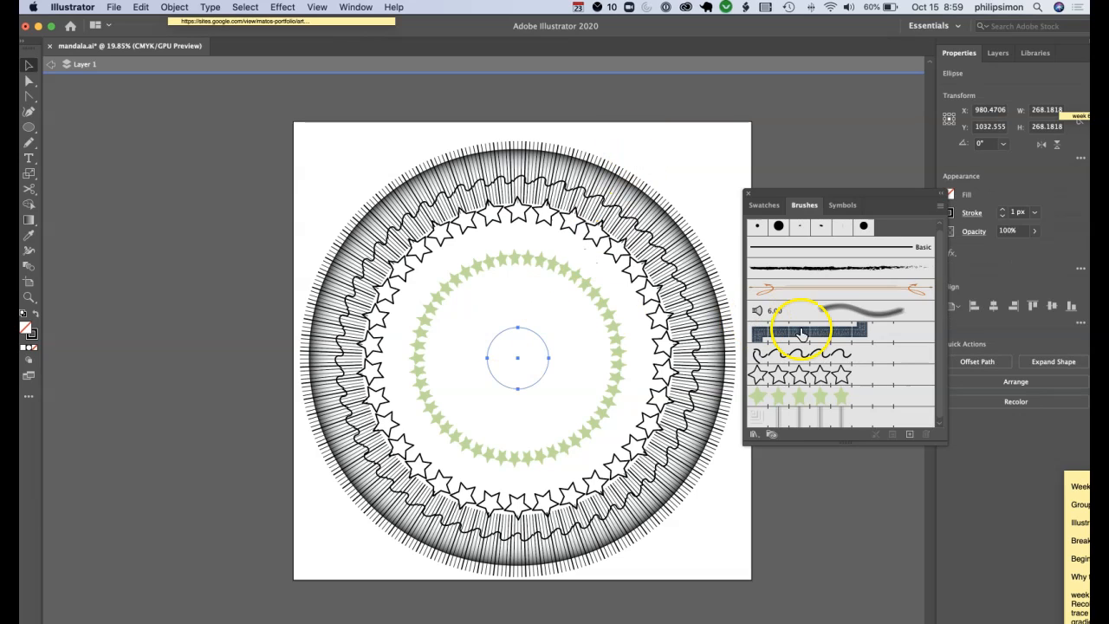
pyautogui.click(813, 375)
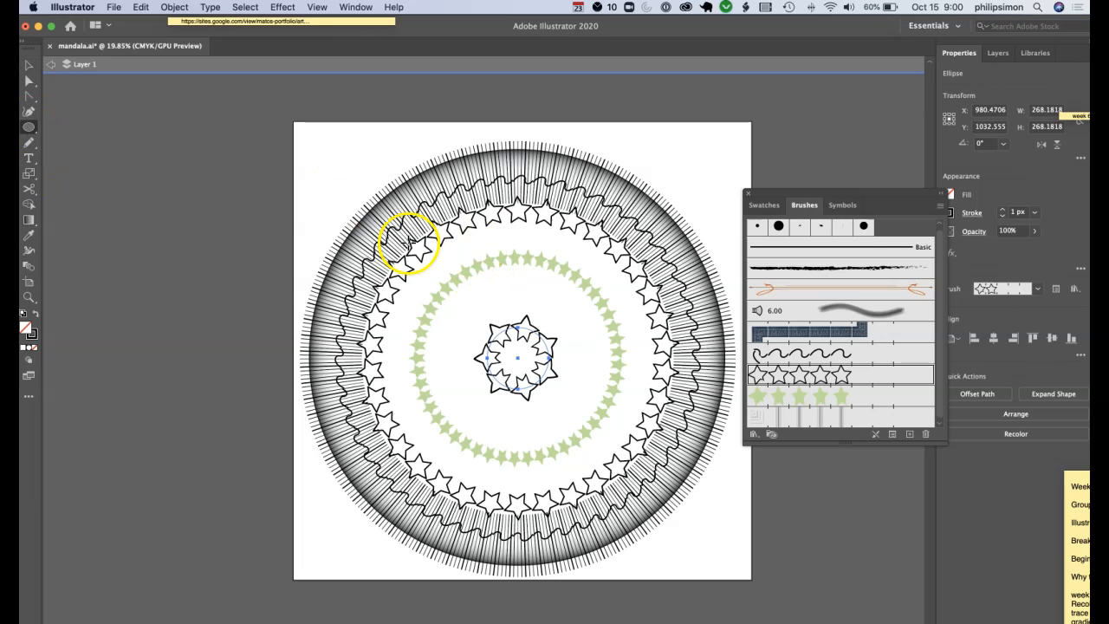
pyautogui.rightClick(438, 253)
pyautogui.rightClick(469, 239)
pyautogui.rightClick(468, 241)
pyautogui.click(828, 200)
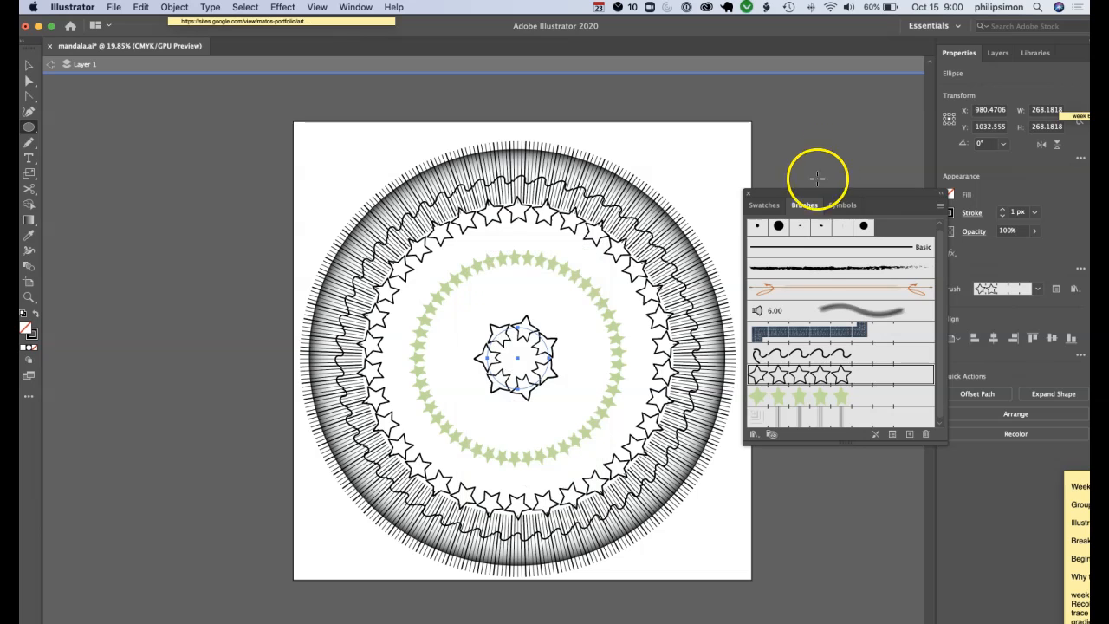
pyautogui.click(30, 65)
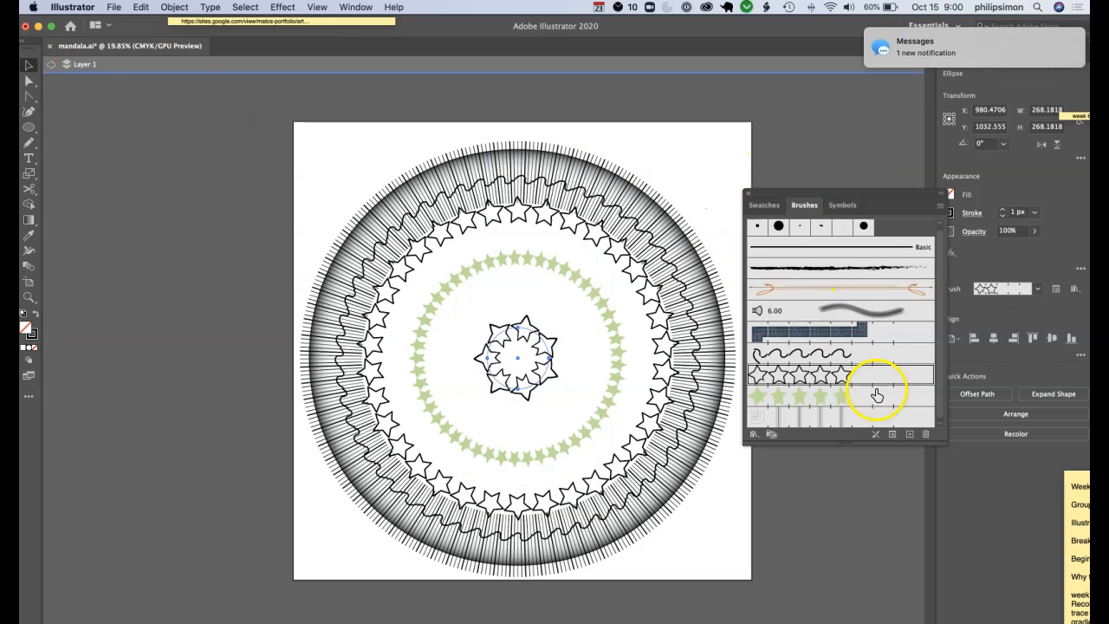
pyautogui.click(820, 400)
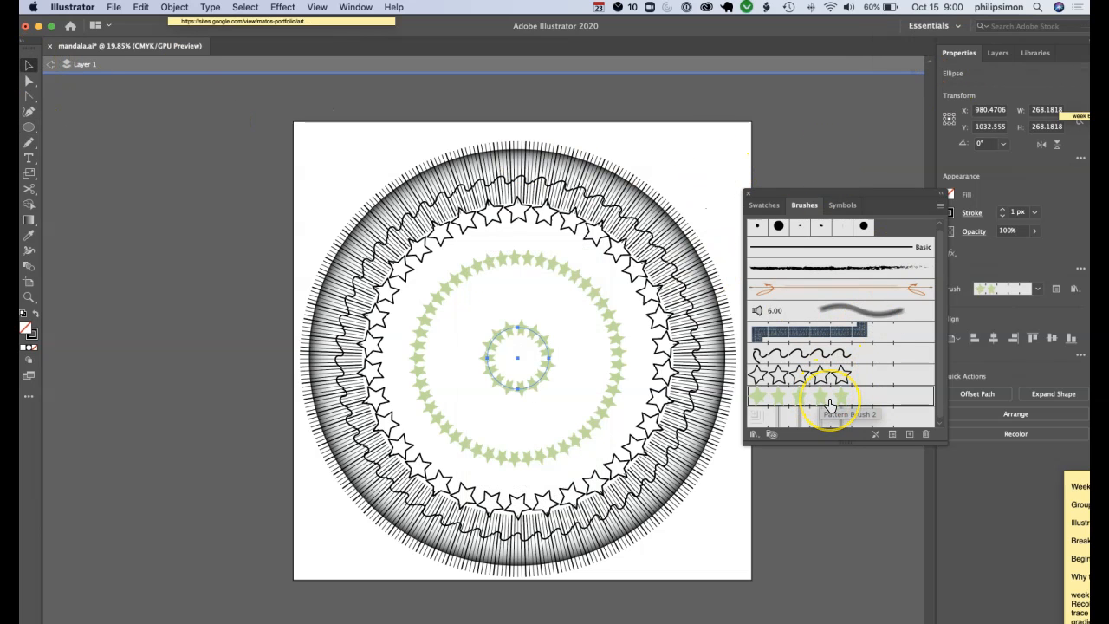
pyautogui.click(830, 376)
pyautogui.click(668, 174)
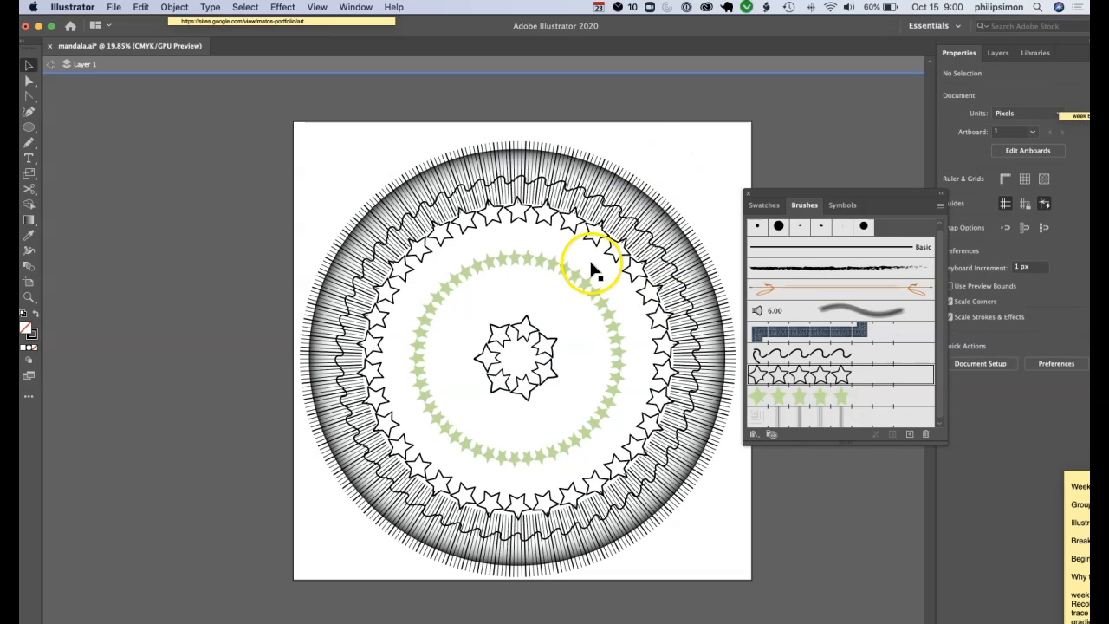
# Replace the green star ring's pattern brush with the large round calligraphic brush and deselect the circle.
pyautogui.click(593, 296)
pyautogui.click(797, 332)
pyautogui.press('super+z')
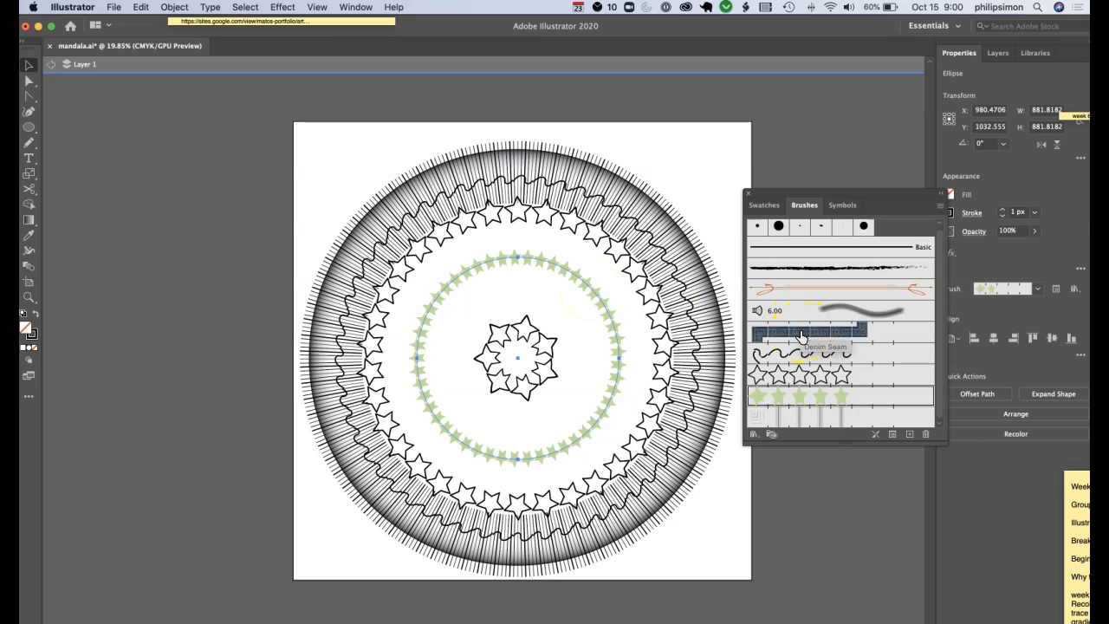
pyautogui.click(830, 252)
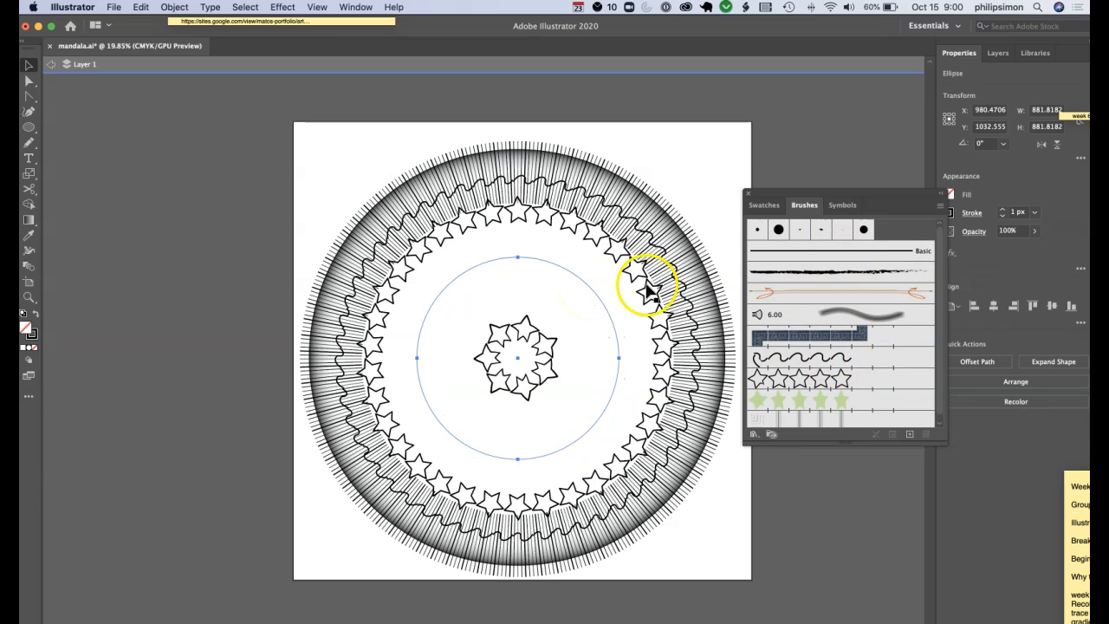
pyautogui.click(780, 231)
pyautogui.click(759, 232)
pyautogui.click(779, 232)
pyautogui.click(896, 233)
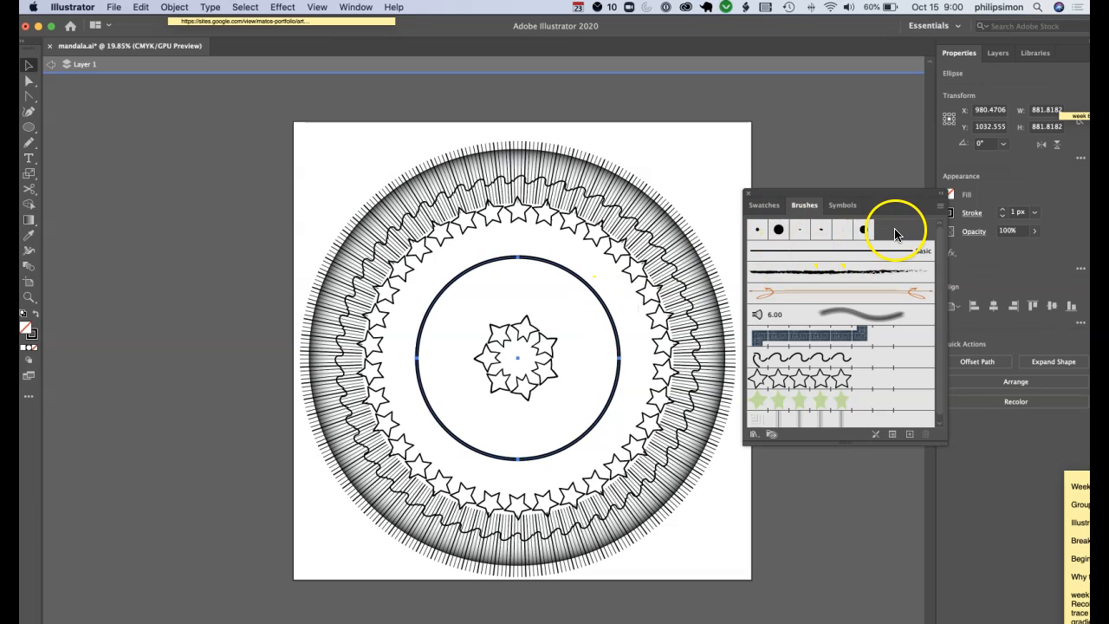
pyautogui.click(843, 205)
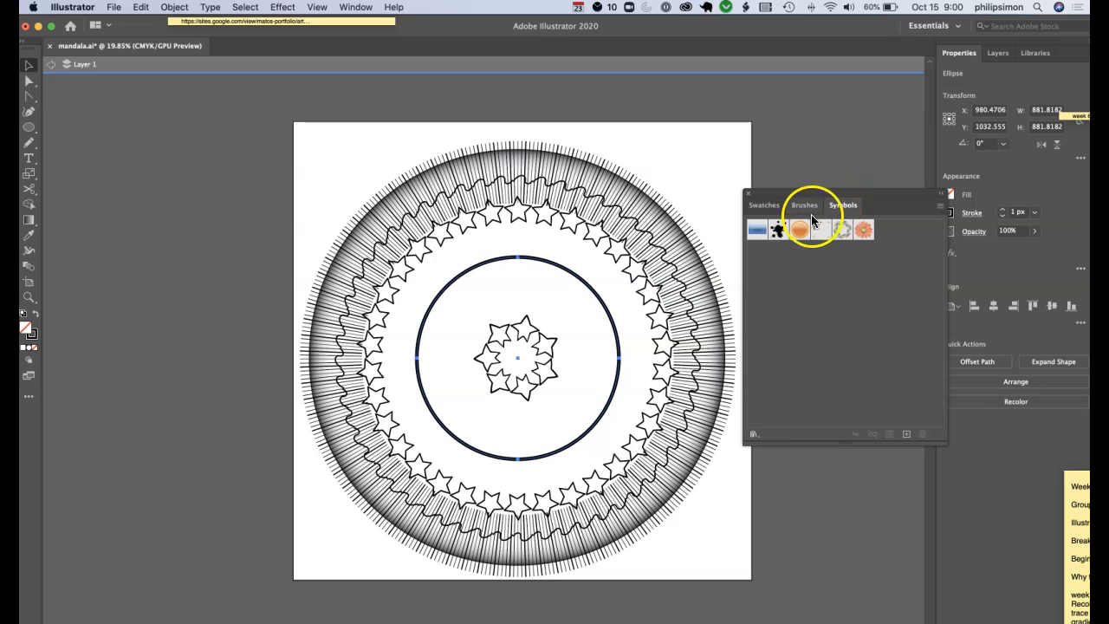
pyautogui.click(803, 205)
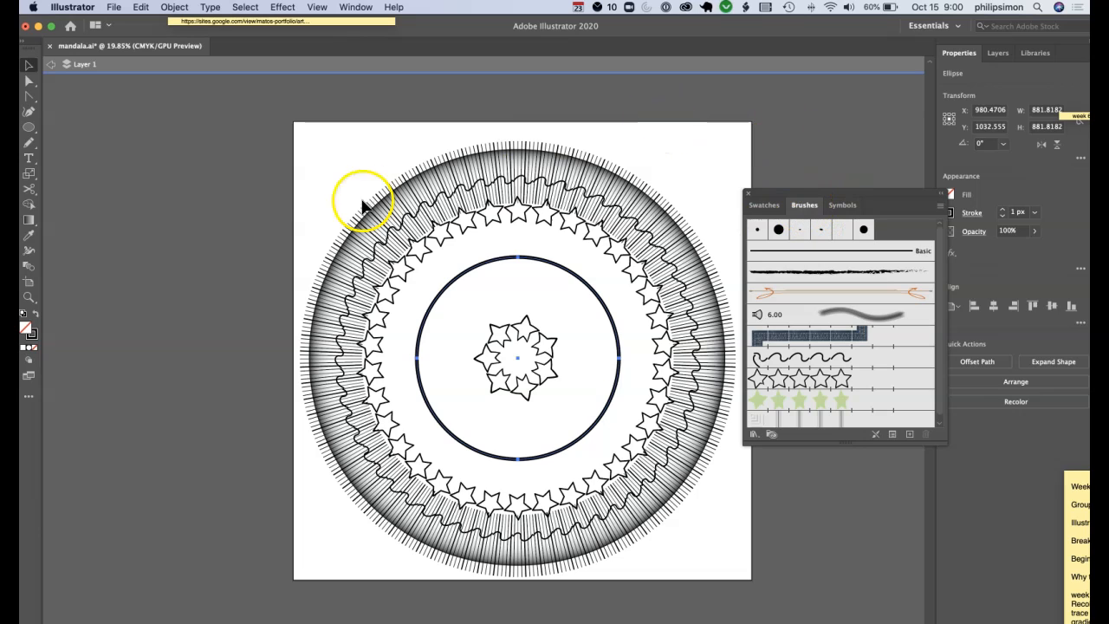
pyautogui.click(329, 185)
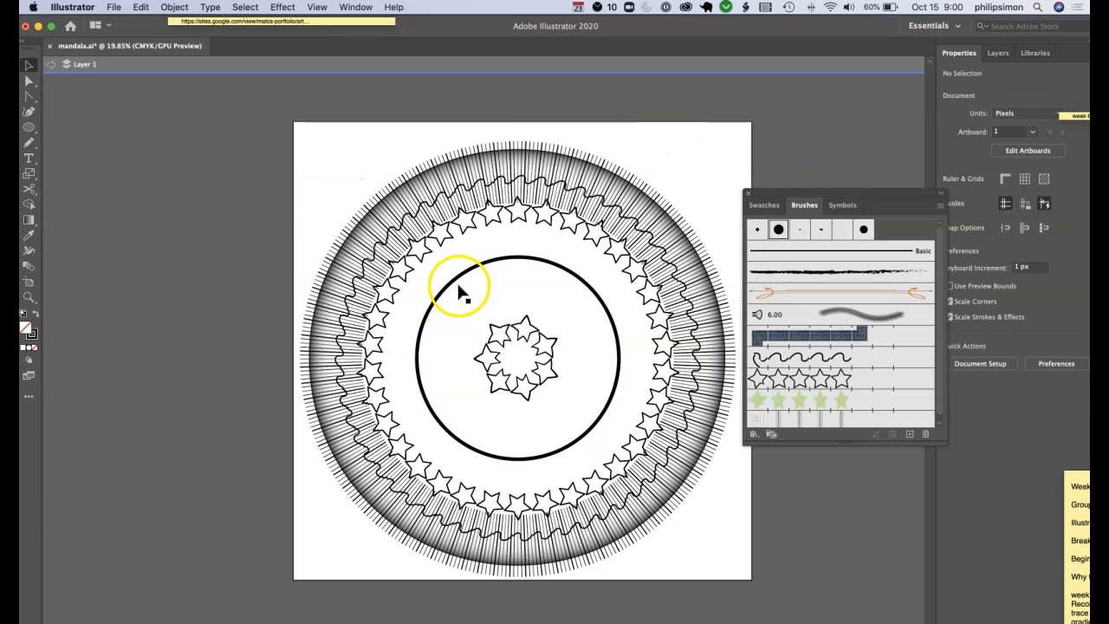
# Draw an unfilled circle about 1467.5 px in diameter over the area between the squiggle and star rings.
pyautogui.click(29, 126)
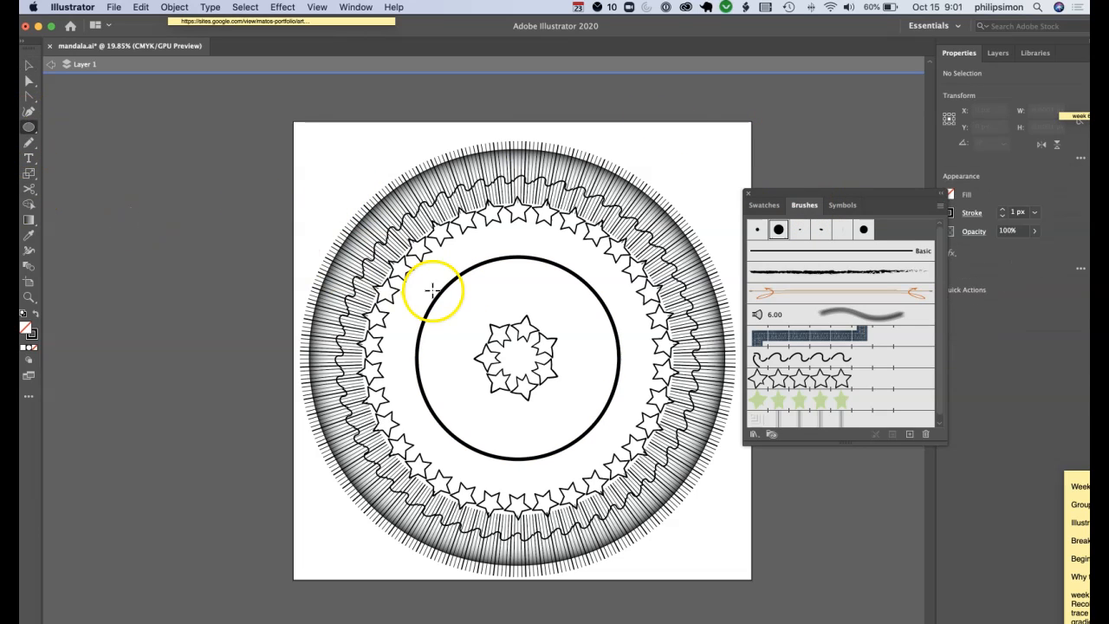
pyautogui.rightClick(431, 268)
pyautogui.click(440, 248)
pyautogui.click(440, 248)
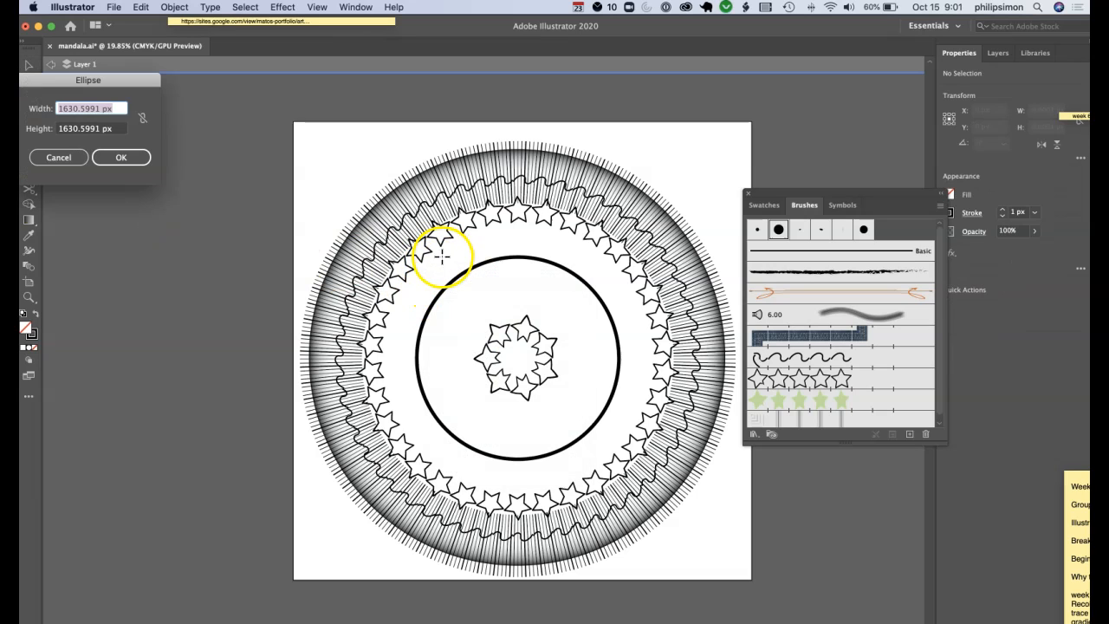
pyautogui.click(75, 160)
pyautogui.moveTo(345, 186); pyautogui.dragTo(682, 468)
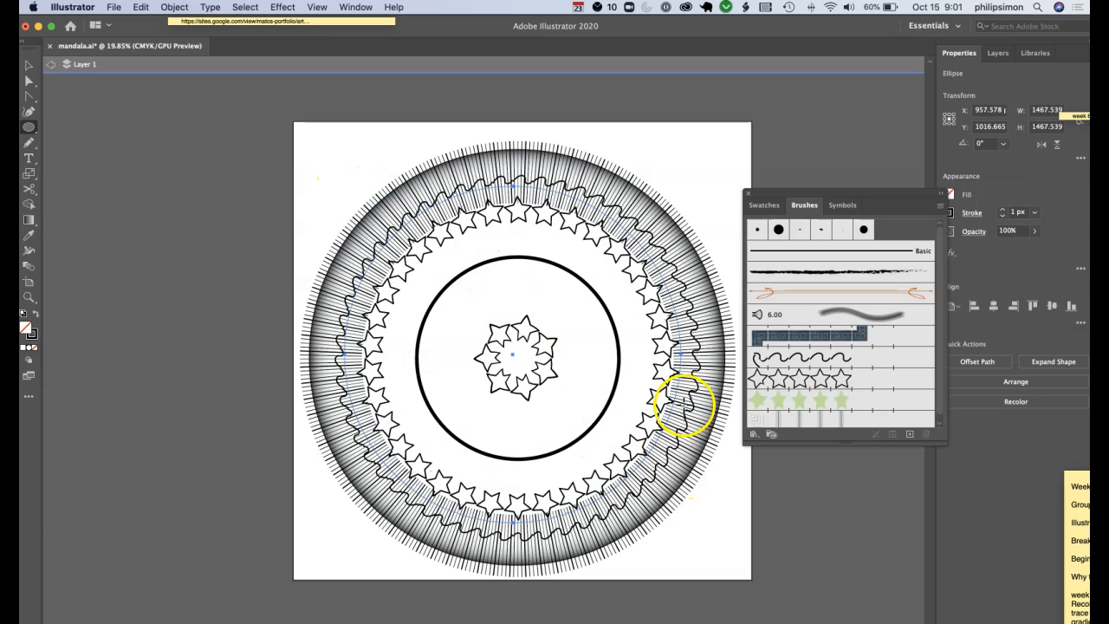
pyautogui.click(29, 65)
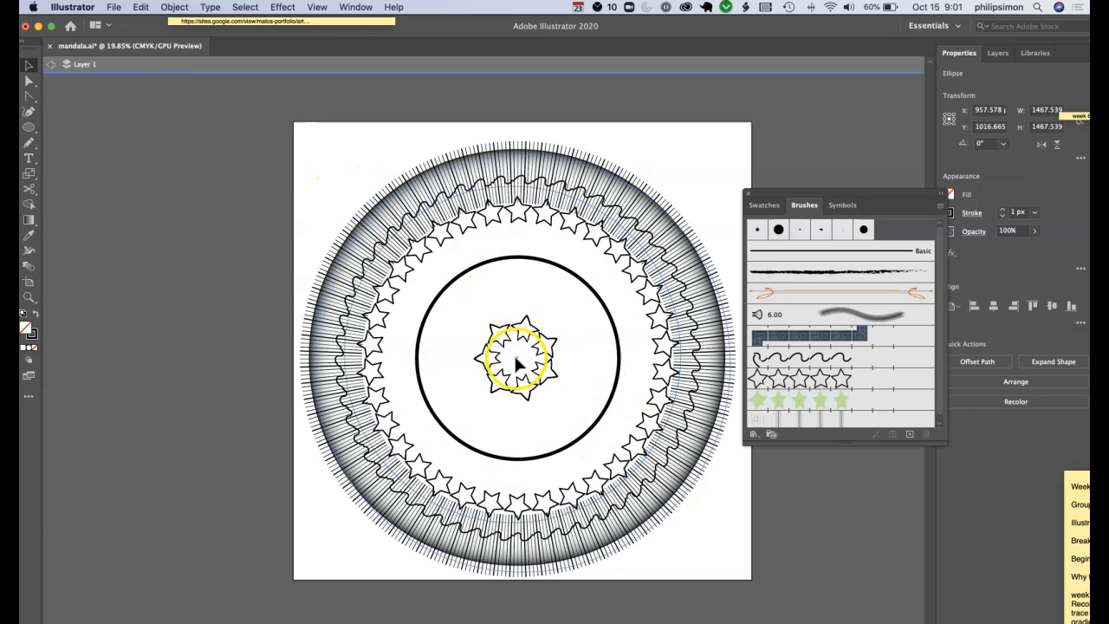
# Nudge the large gradient-filled background circle 7 px left and 2 px up to center it within the rings, and deselect it.
pyautogui.click(516, 352)
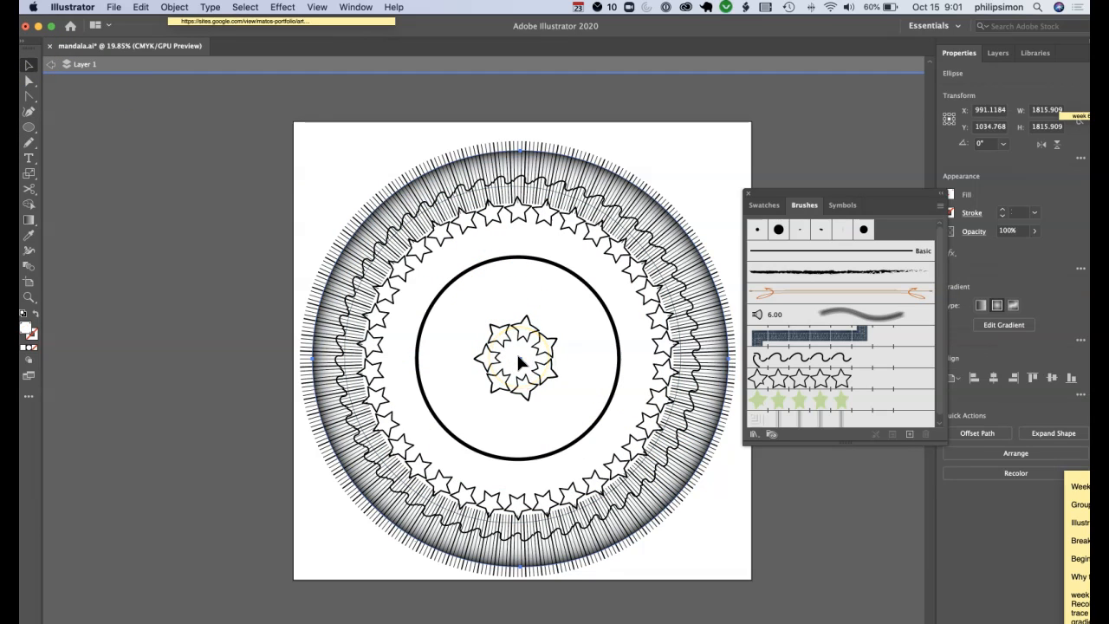
pyautogui.press('Left')
pyautogui.press('Left')
pyautogui.press('Left')
pyautogui.press('Left')
pyautogui.press('Left')
pyautogui.press('Left')
pyautogui.press('Left')
pyautogui.press('Up')
pyautogui.press('Up')
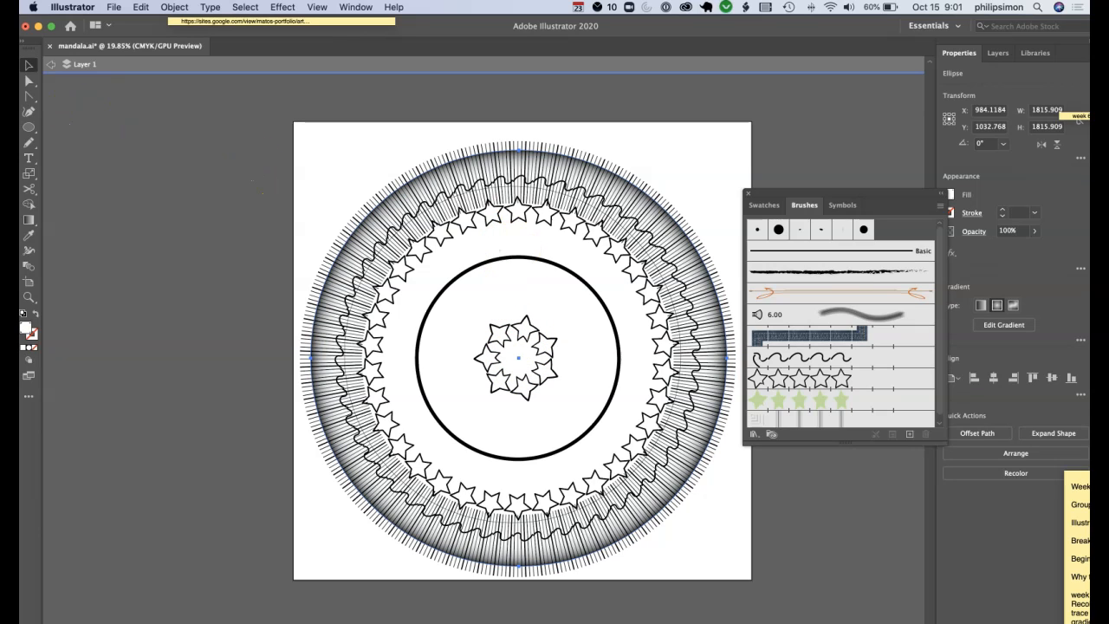
pyautogui.click(350, 160)
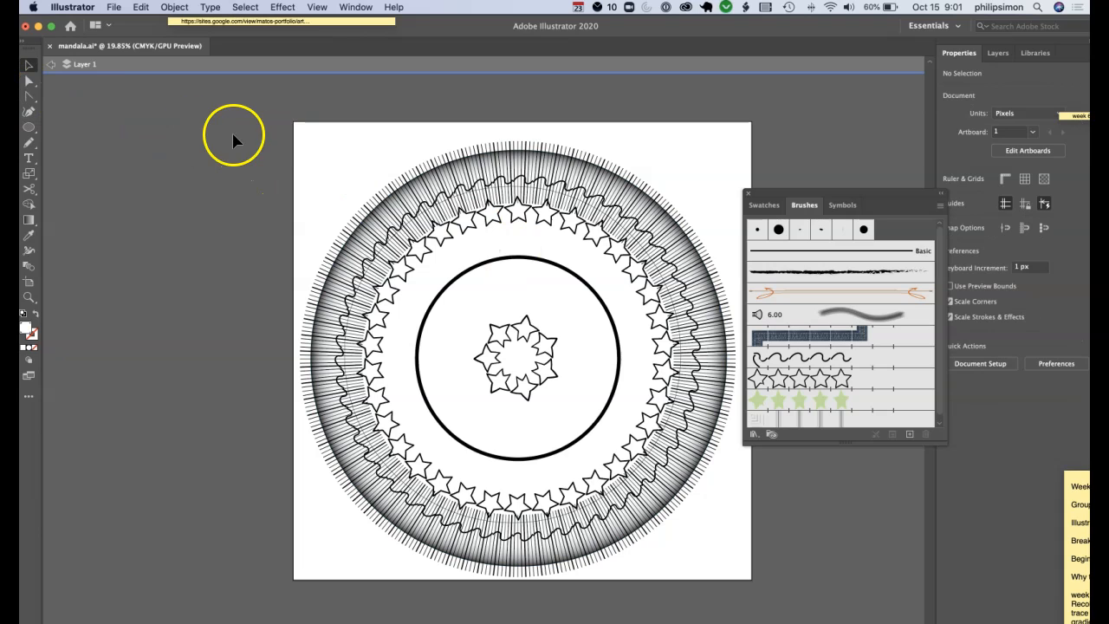
# Draw a radial-gradient circle about 1335 px across centered inside the star ring and set its middle gradient stop to about 43.6%.
pyautogui.click(34, 129)
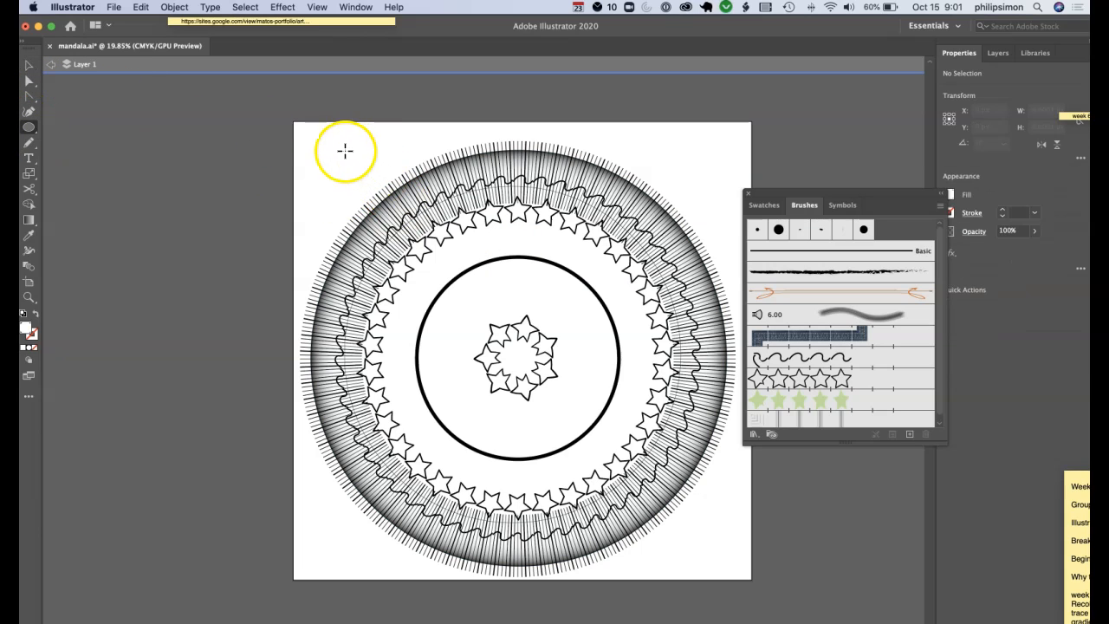
pyautogui.moveTo(344, 152)
pyautogui.mouseDown()
pyautogui.moveTo(606, 376)
pyautogui.moveTo(650, 458)
pyautogui.mouseUp()
pyautogui.moveTo(473, 265); pyautogui.dragTo(500, 322)
pyautogui.press('Left')
pyautogui.press('Left')
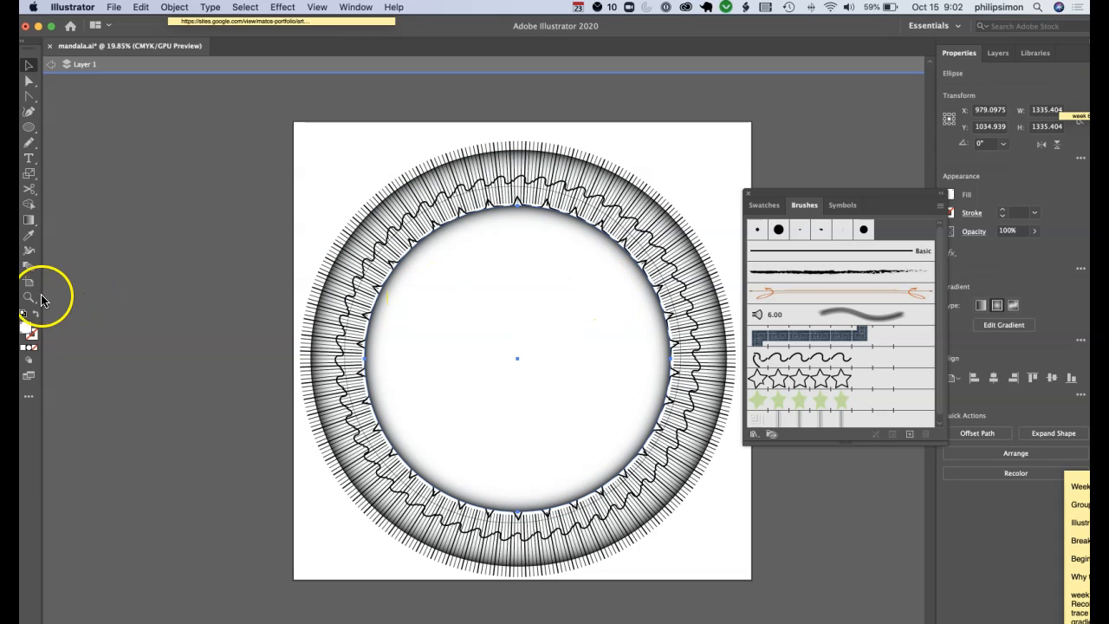
pyautogui.click(30, 350)
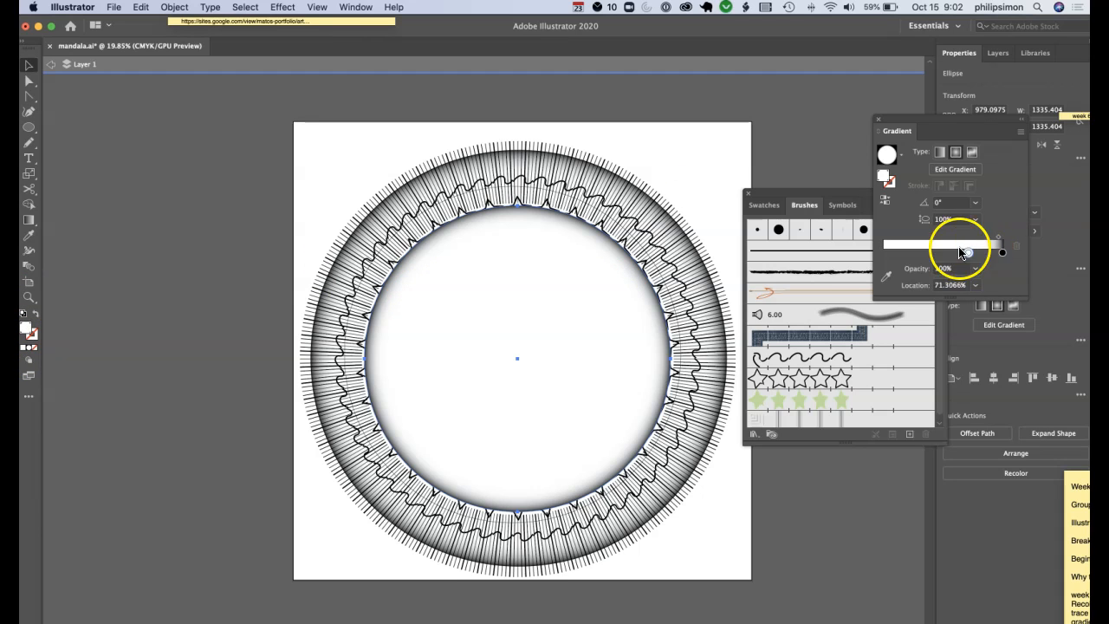
pyautogui.moveTo(918, 249); pyautogui.dragTo(934, 251)
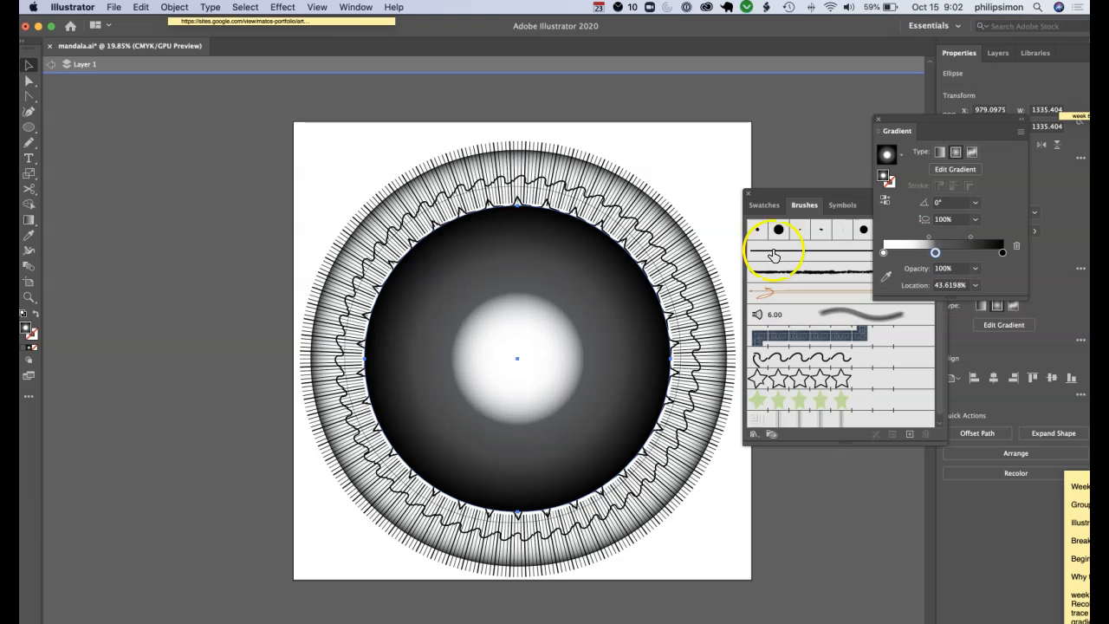
# Arrange the new gradient circle behind the star rings and thick black circle but in front of the large background circle.
pyautogui.rightClick(535, 277)
pyautogui.moveTo(594, 495)
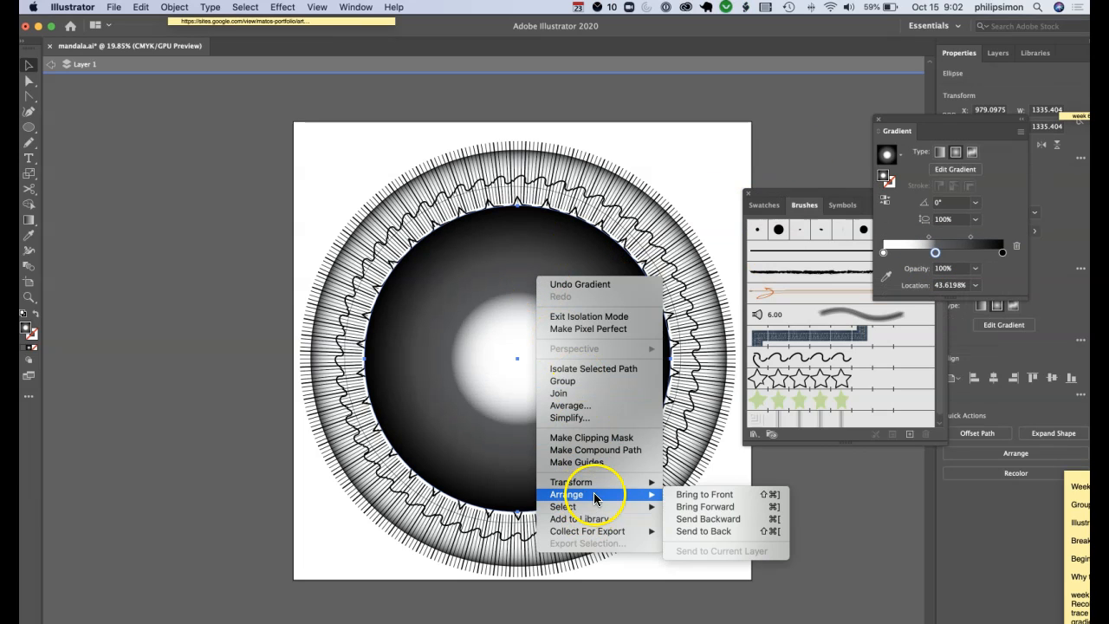
pyautogui.click(703, 520)
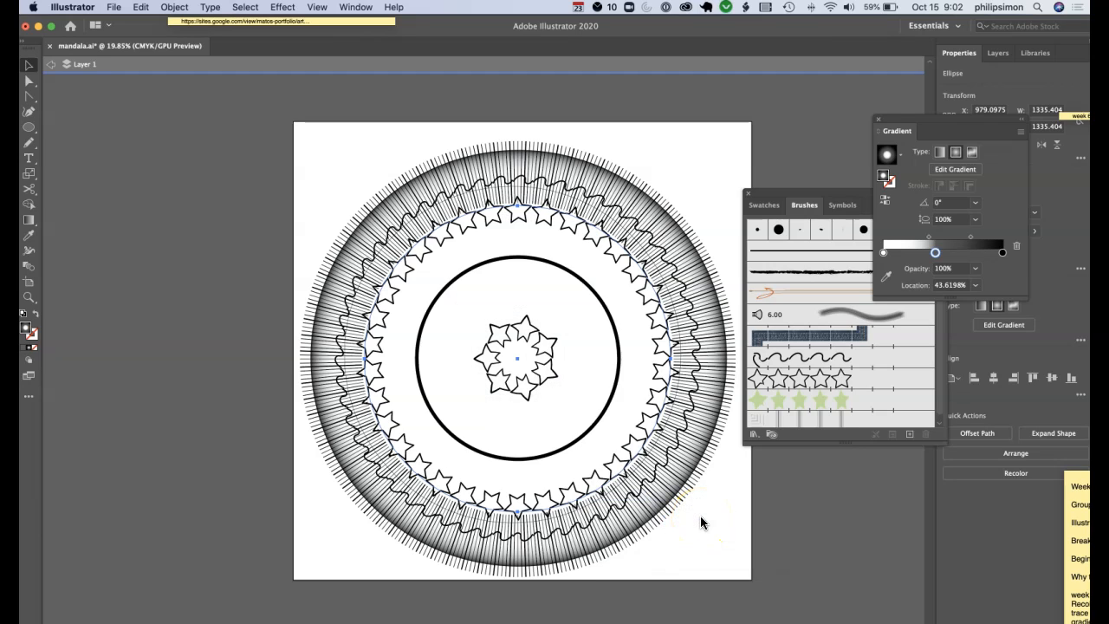
pyautogui.press('super+]')
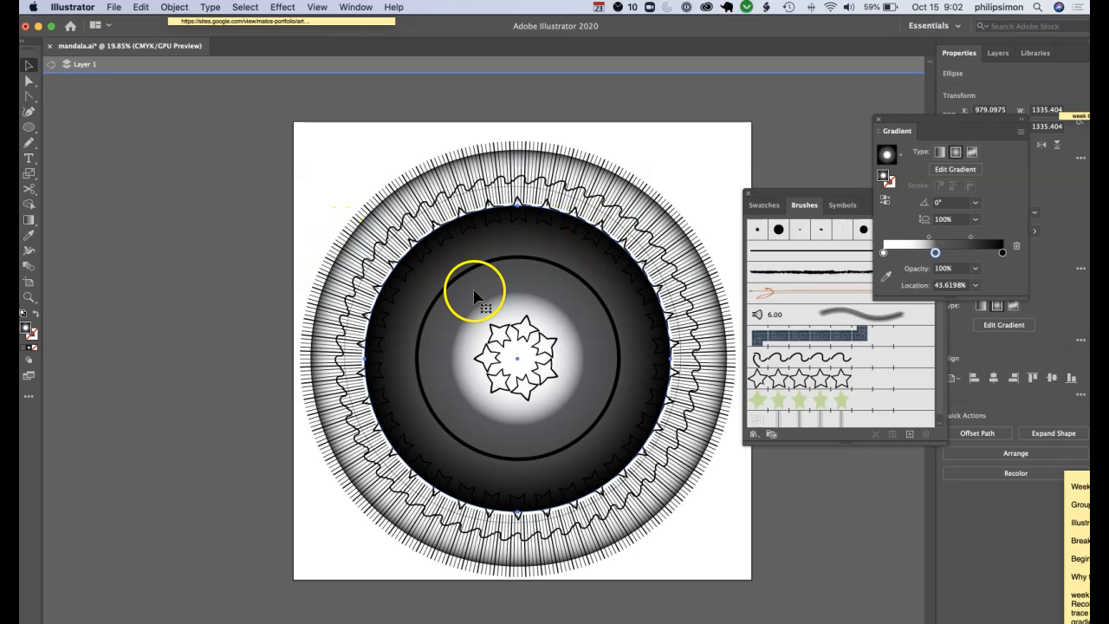
pyautogui.press('super+[')
pyautogui.press('super+]')
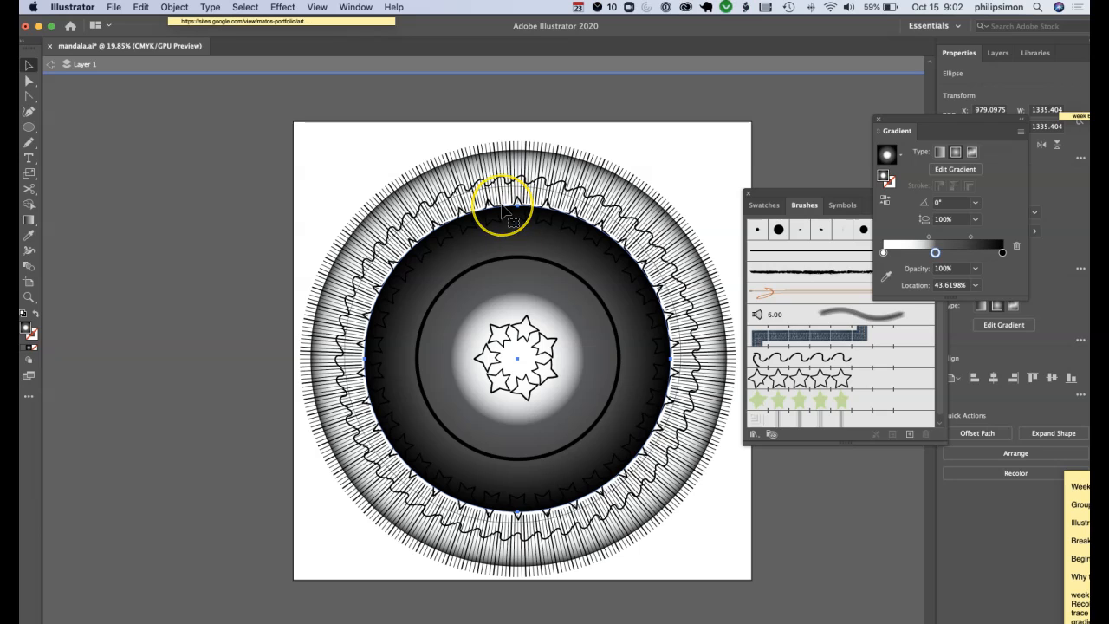
pyautogui.press('super+[')
pyautogui.press('super+]')
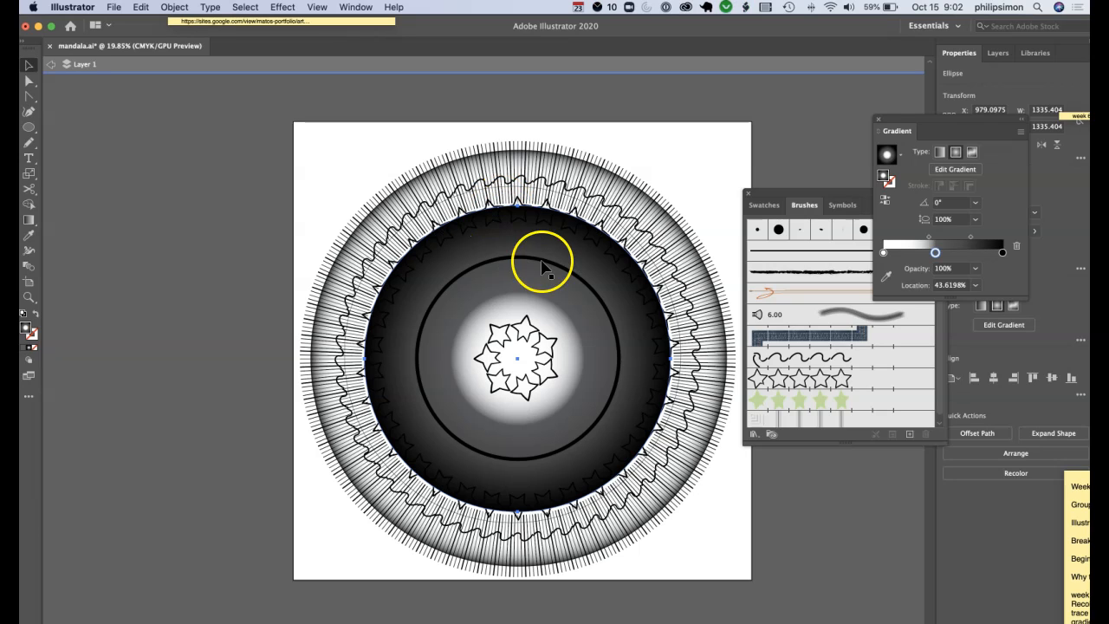
# Rework the circle's gradient stops into a gray center, white band and darkening gray outer area, with the last midpoint at about 75.1%.
pyautogui.click(975, 270)
pyautogui.click(987, 350)
pyautogui.moveTo(935, 252); pyautogui.dragTo(980, 252)
pyautogui.click(901, 252)
pyautogui.moveTo(906, 252); pyautogui.dragTo(993, 238)
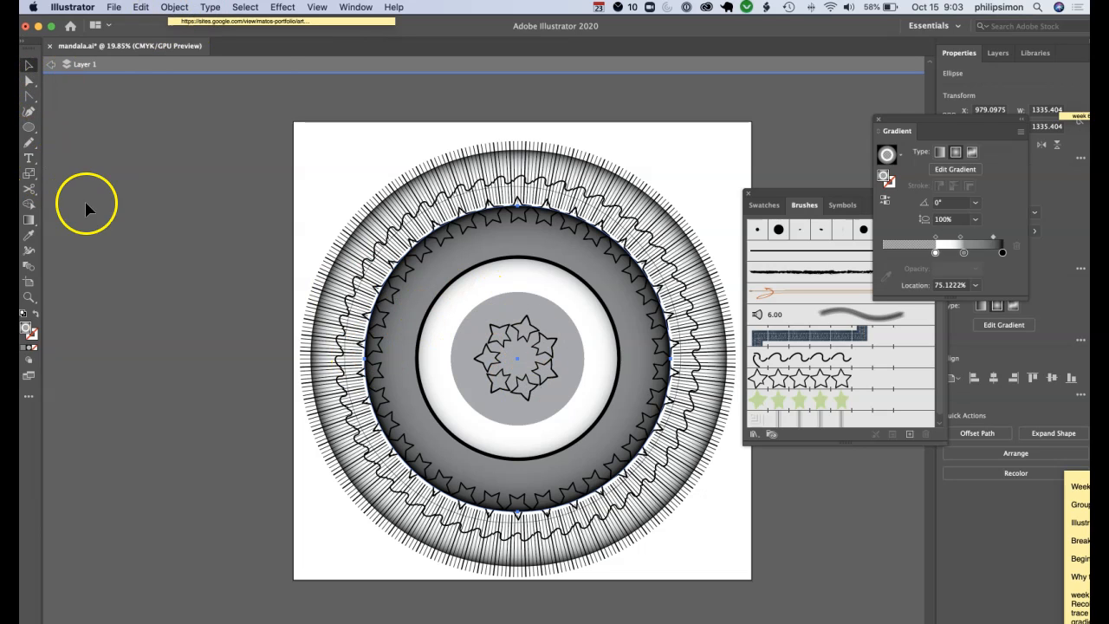
# Scale the gradient circle uniformly to 70%.
pyautogui.click(176, 8)
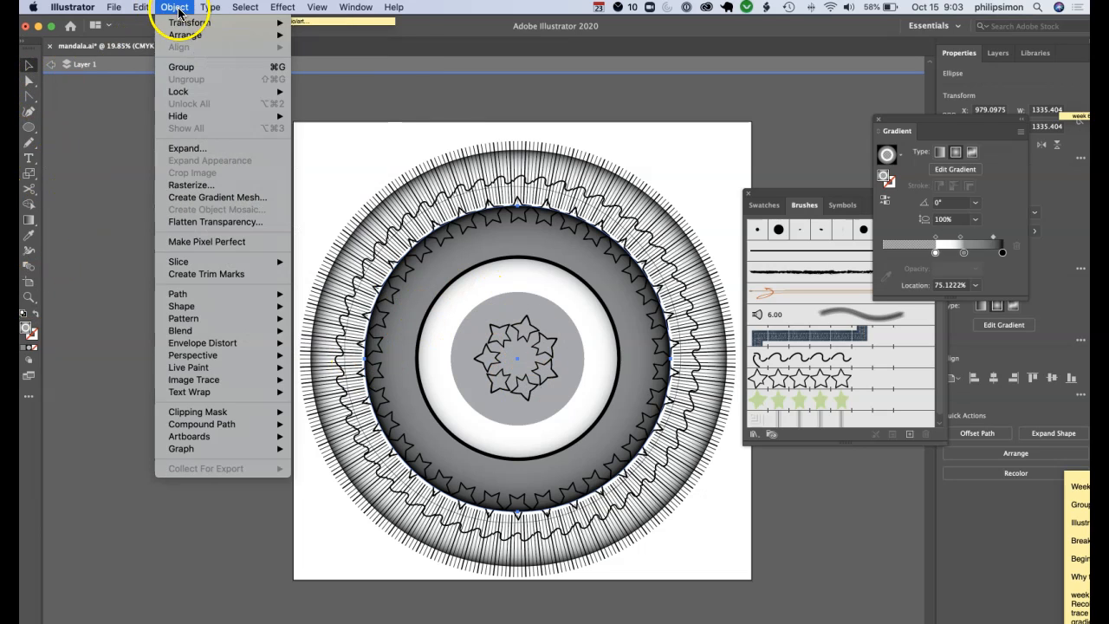
pyautogui.moveTo(259, 24)
pyautogui.click(314, 82)
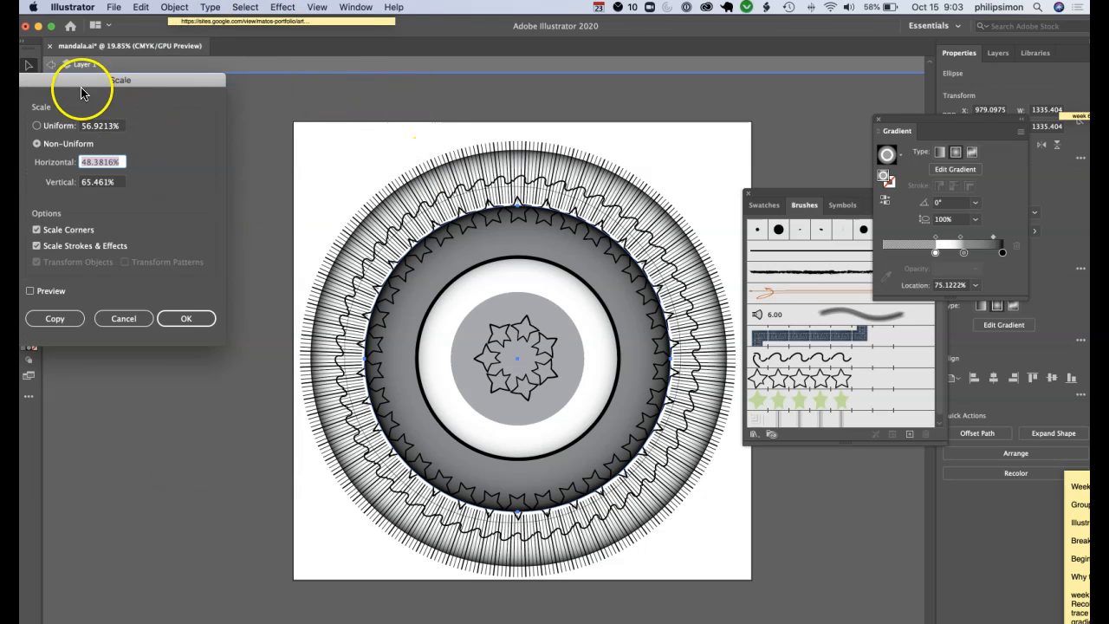
pyautogui.moveTo(81, 88); pyautogui.dragTo(144, 85)
pyautogui.click(102, 123)
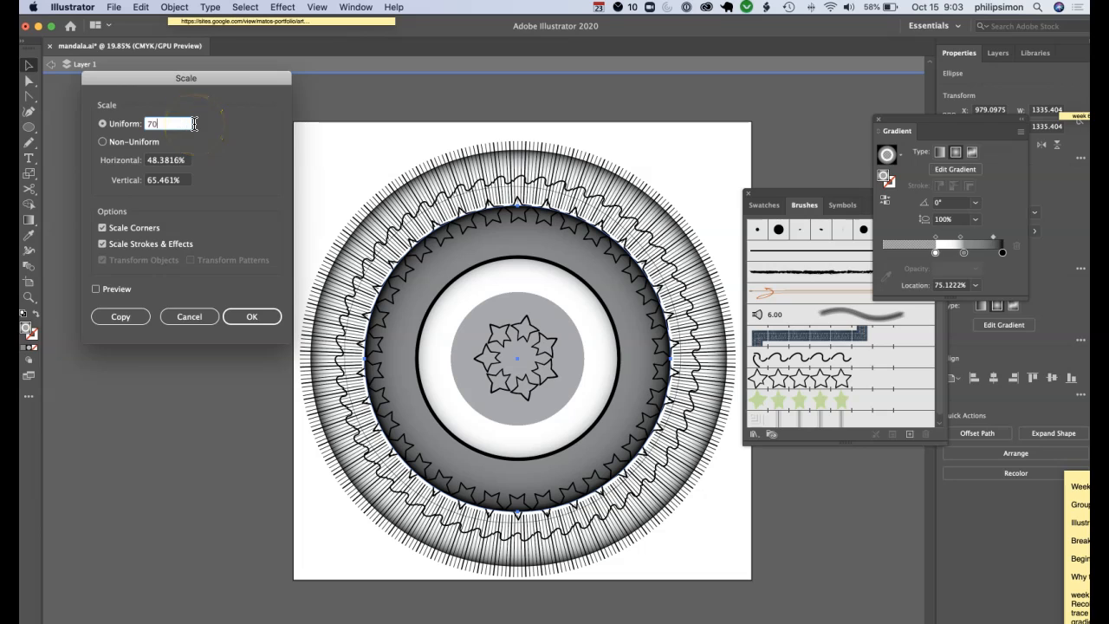
pyautogui.click(251, 316)
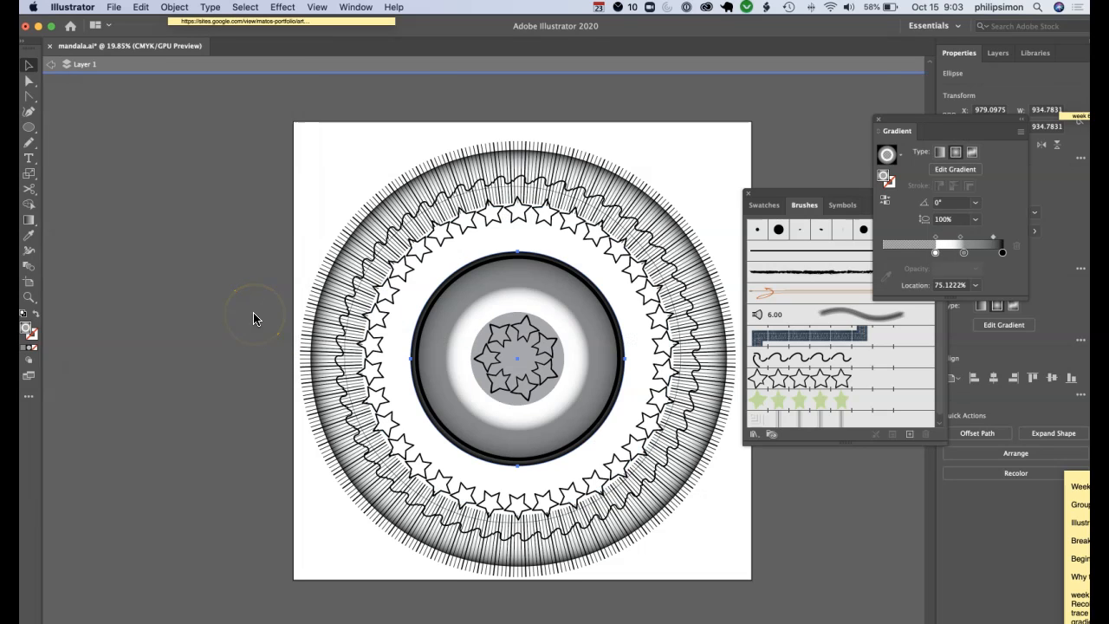
# Deselect the gradient circle, save the mandala document and exit isolation mode.
pyautogui.click(345, 180)
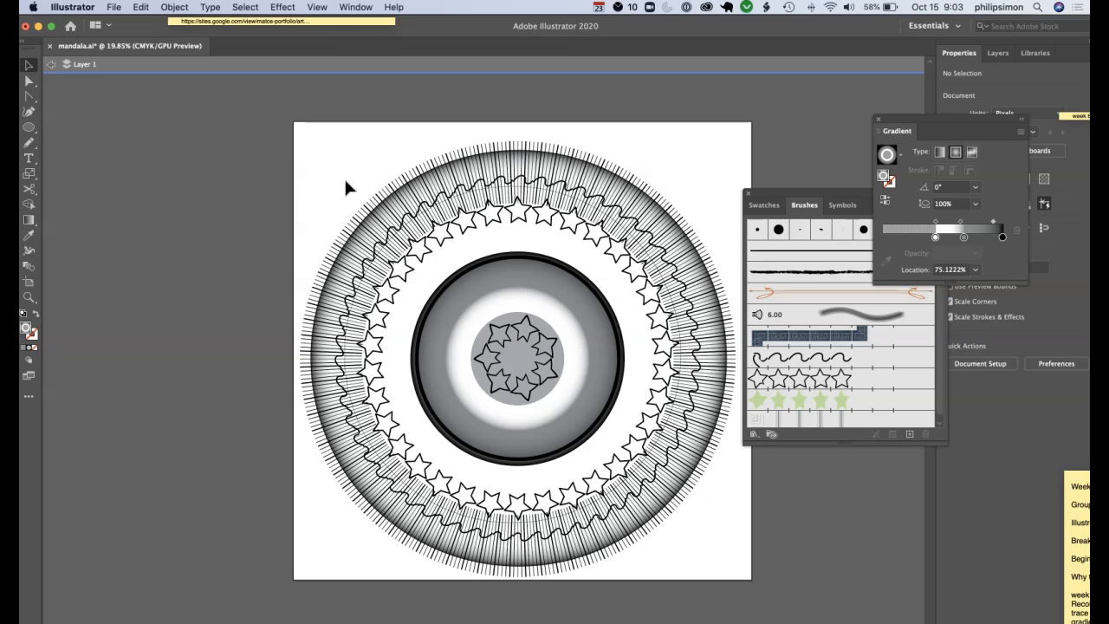
pyautogui.press('super+s')
pyautogui.click(337, 176)
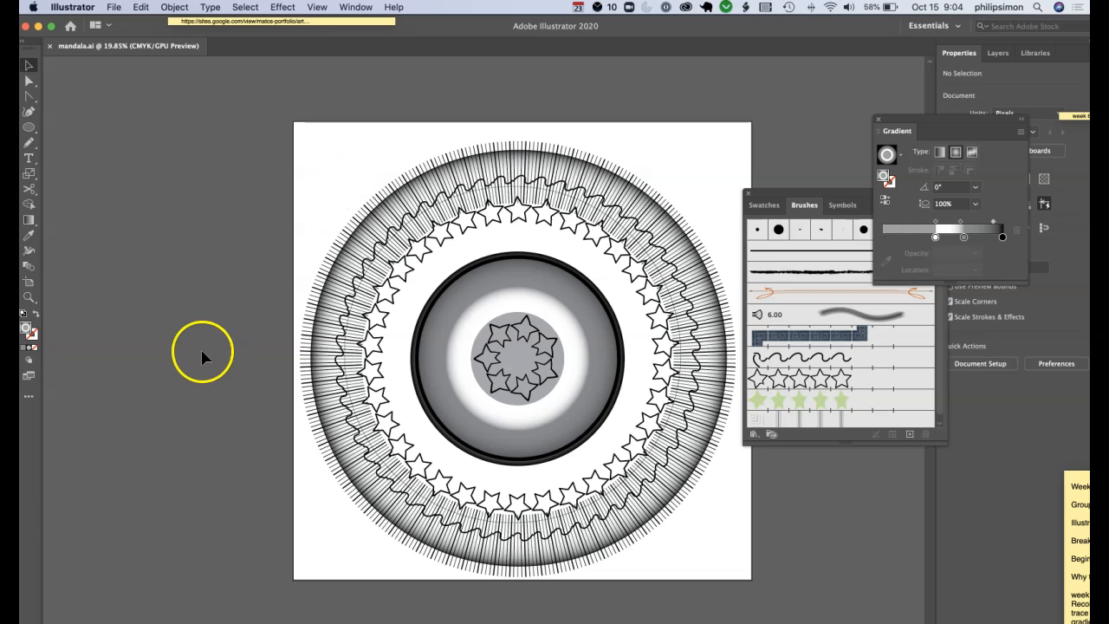
# Draw a circle about 1018 px in diameter and center it on the mandala.
pyautogui.click(29, 127)
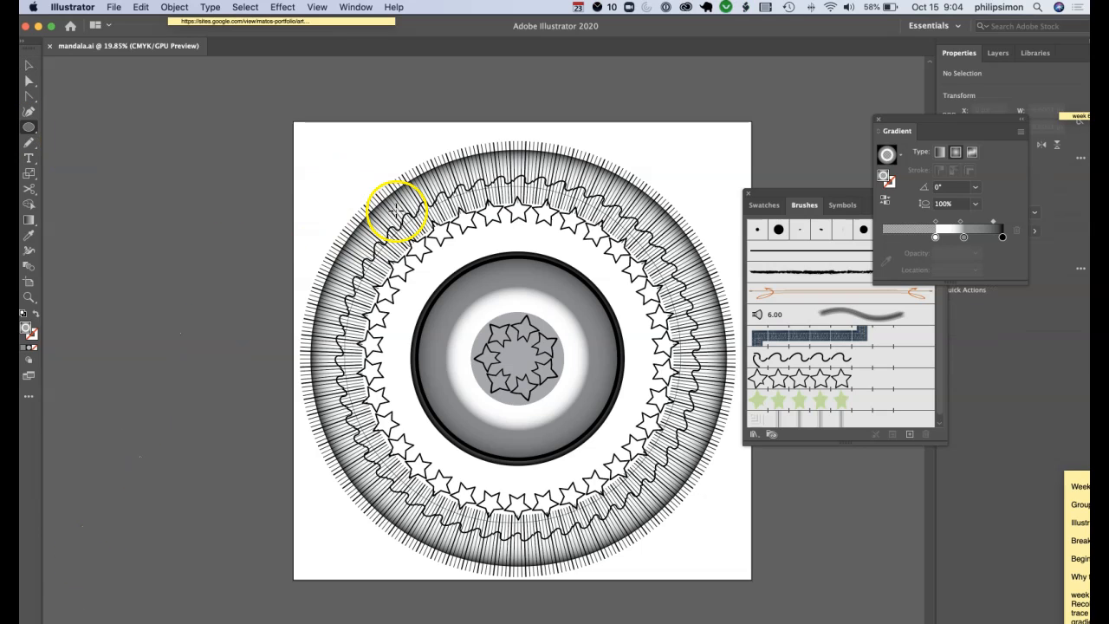
pyautogui.rightClick(324, 181)
pyautogui.click(327, 145)
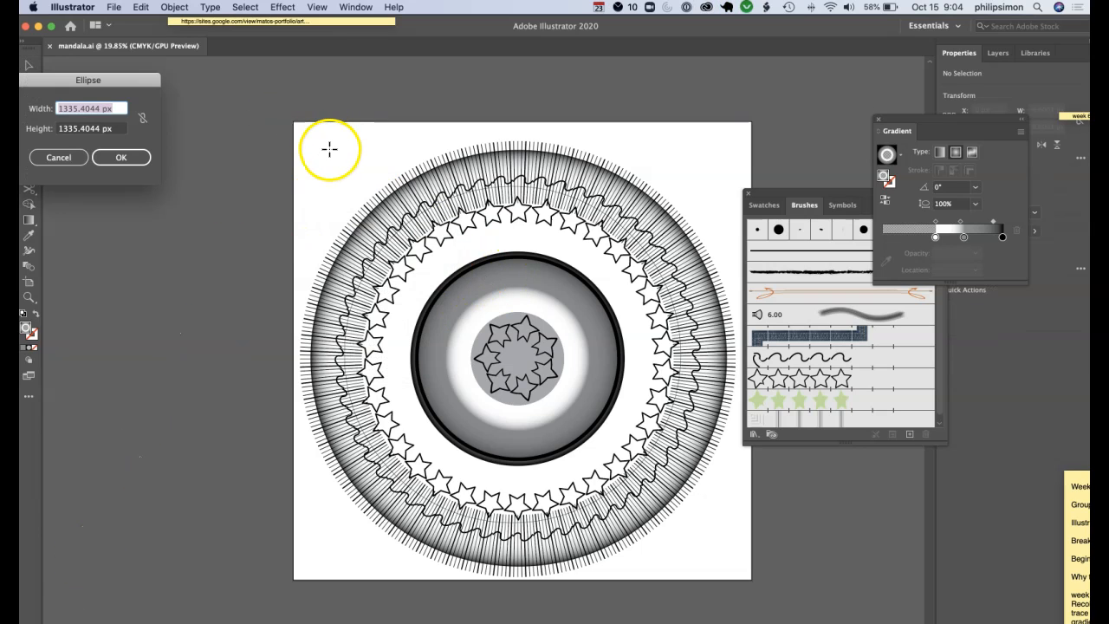
pyautogui.click(57, 158)
pyautogui.moveTo(350, 166); pyautogui.dragTo(584, 339)
pyautogui.click(30, 68)
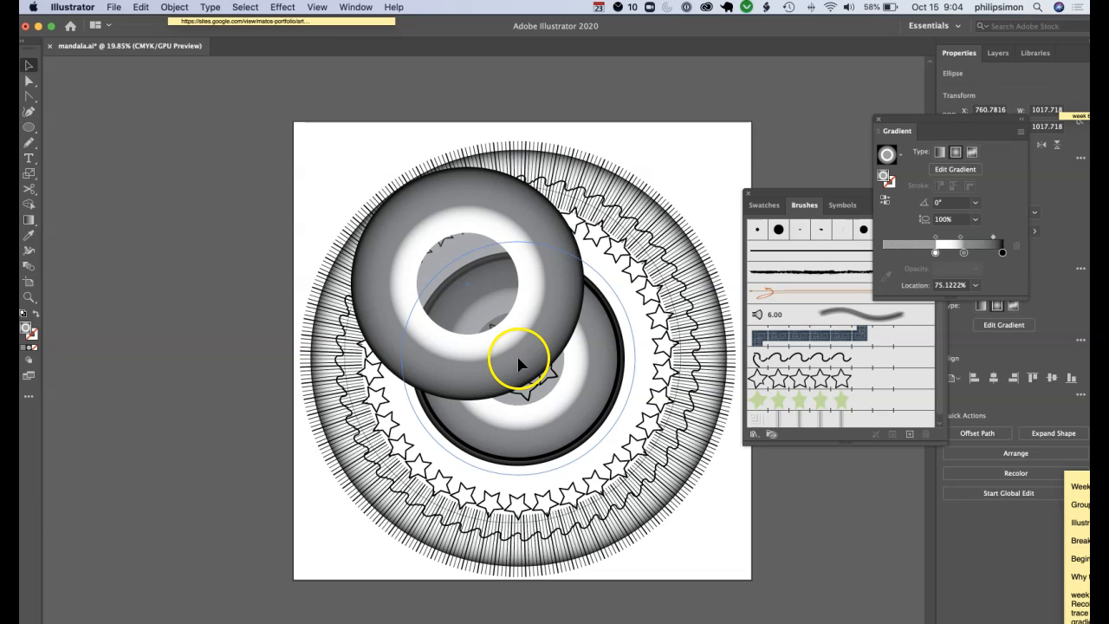
pyautogui.moveTo(518, 363); pyautogui.dragTo(517, 357)
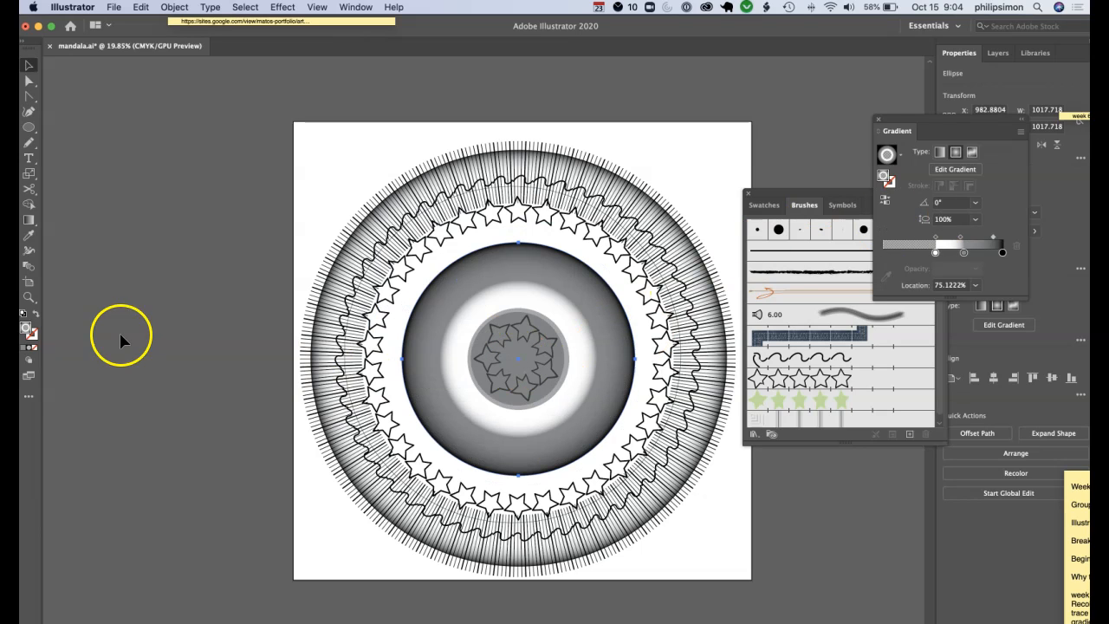
# Remove the new circle's gradient fill, leaving it with no fill.
pyautogui.click(23, 350)
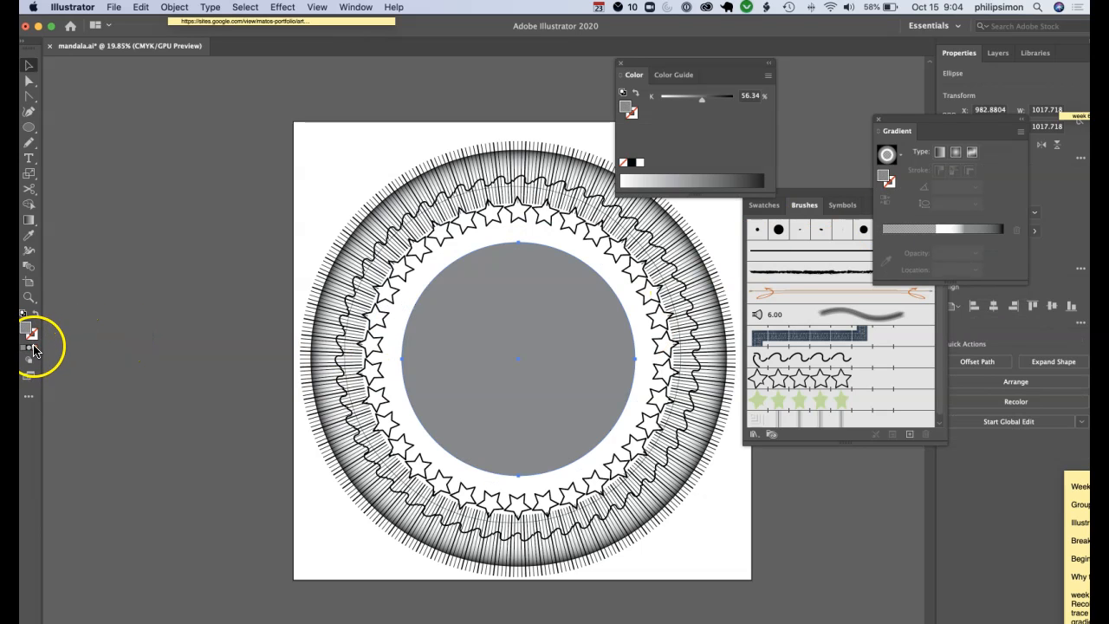
pyautogui.click(33, 350)
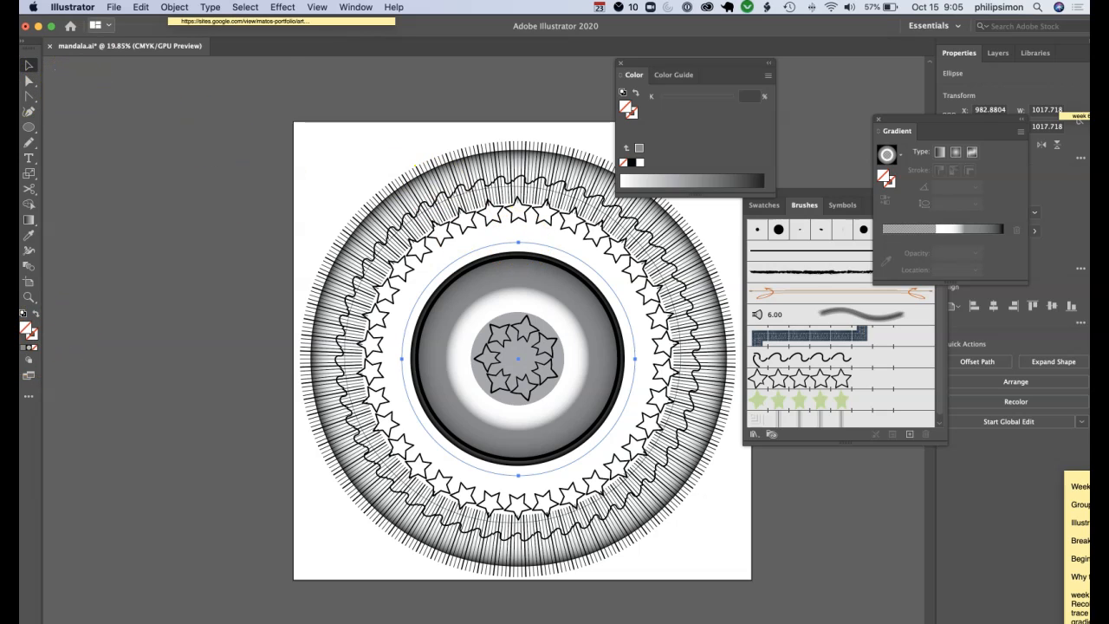
# Scale the unfilled circle uniformly to 105% and deselect it.
pyautogui.click(174, 7)
pyautogui.moveTo(186, 23)
pyautogui.click(325, 83)
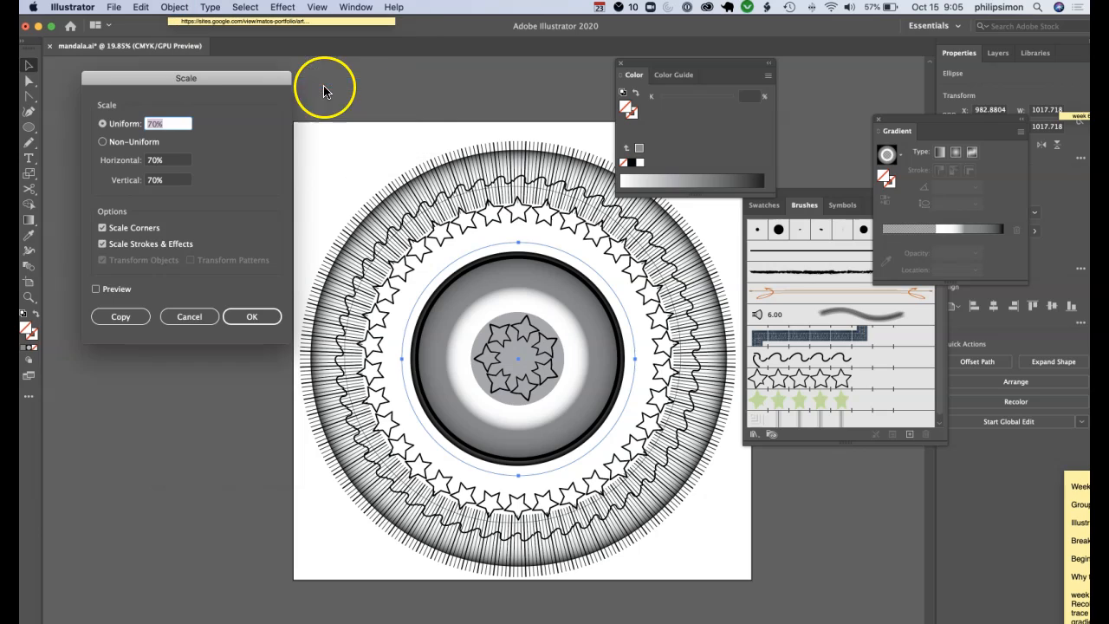
pyautogui.write('1')
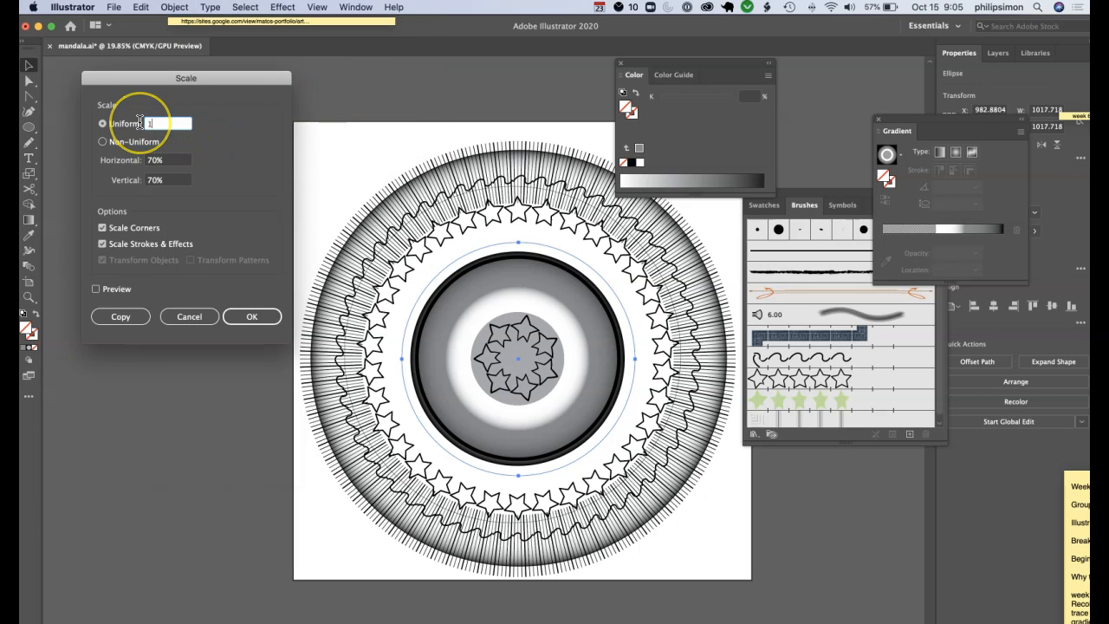
pyautogui.write('05')
pyautogui.press('Return')
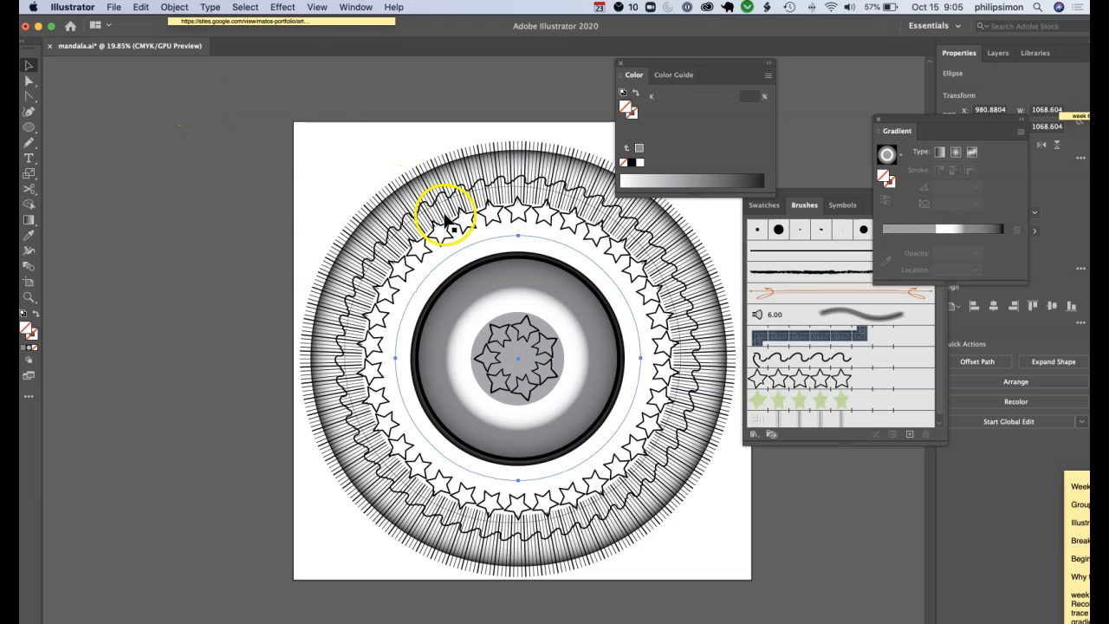
pyautogui.click(338, 162)
pyautogui.click(476, 241)
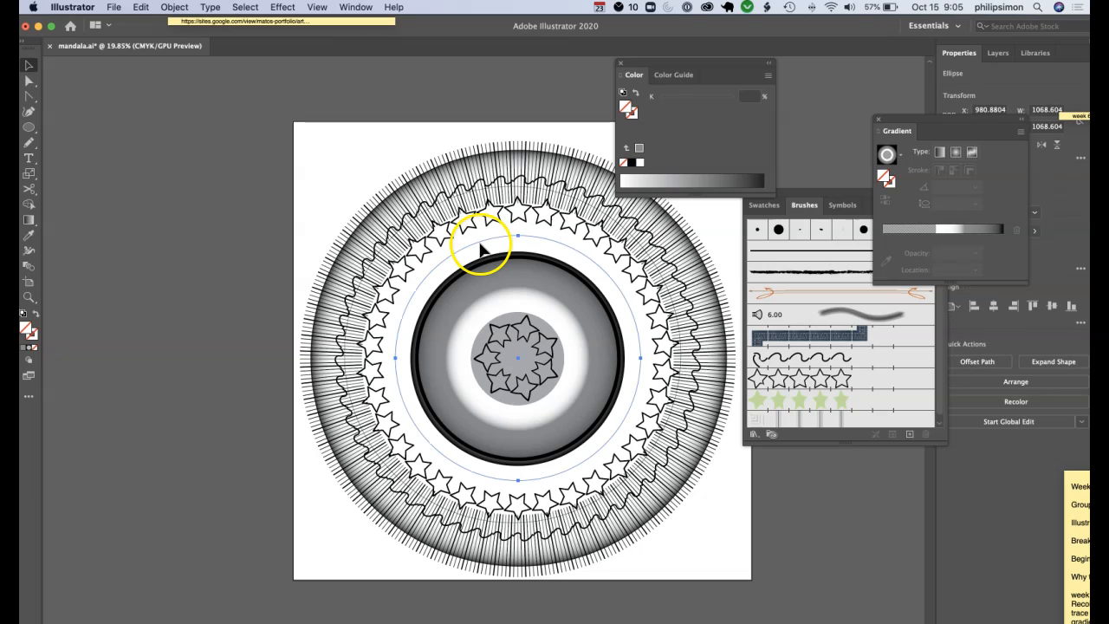
pyautogui.rightClick(482, 248)
pyautogui.click(347, 130)
pyautogui.click(338, 143)
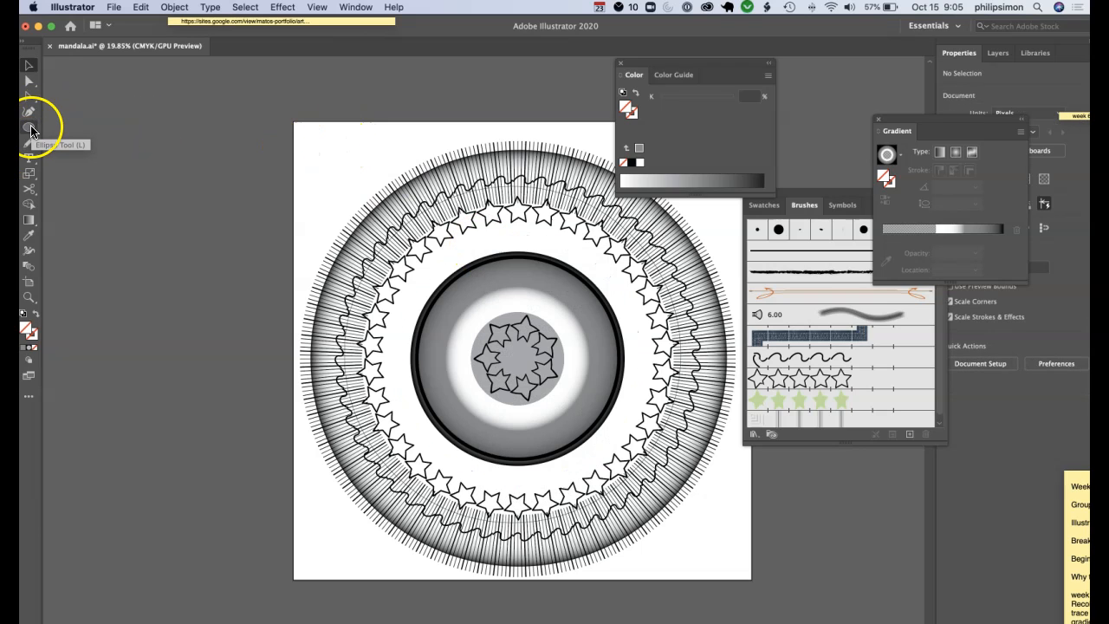
# Draw a narrow upright ellipse about 31 by 177 px in the artboard's empty upper-left corner.
pyautogui.click(31, 130)
pyautogui.rightClick(322, 146)
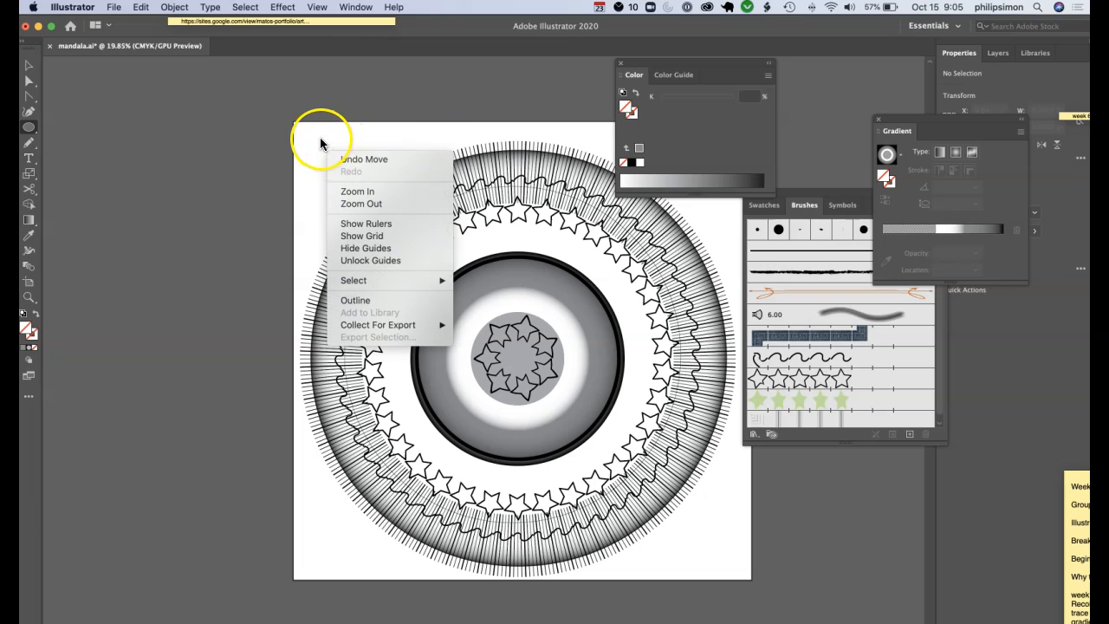
pyautogui.click(320, 142)
pyautogui.click(317, 136)
pyautogui.click(73, 157)
pyautogui.moveTo(343, 140); pyautogui.dragTo(348, 181)
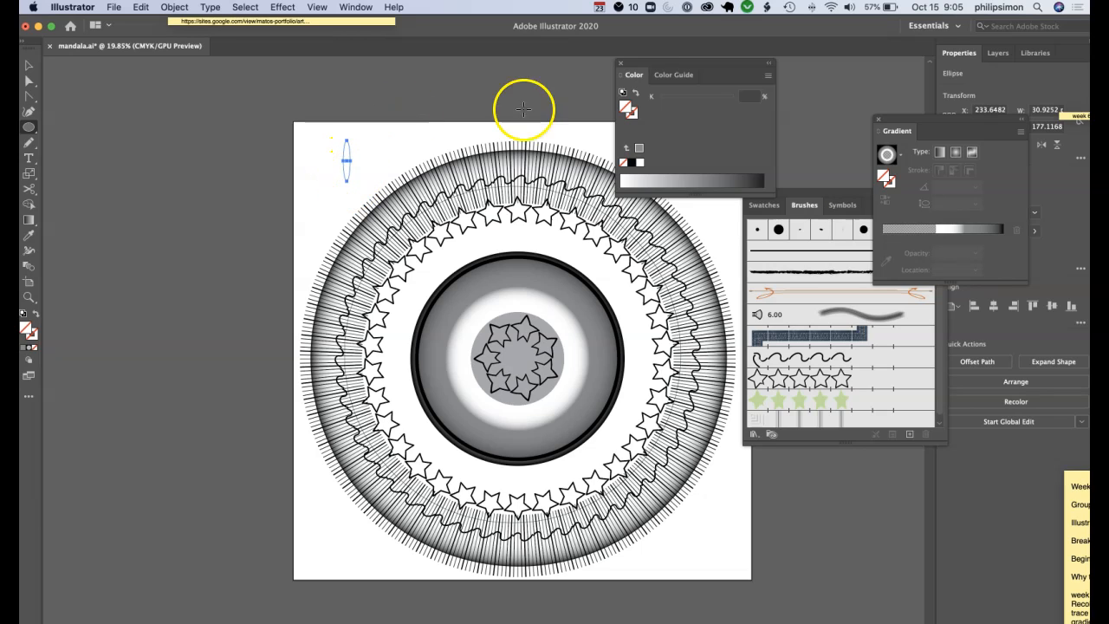
# Try to make a pattern brush from the narrow ellipse filled with the radial gradient.
pyautogui.click(940, 154)
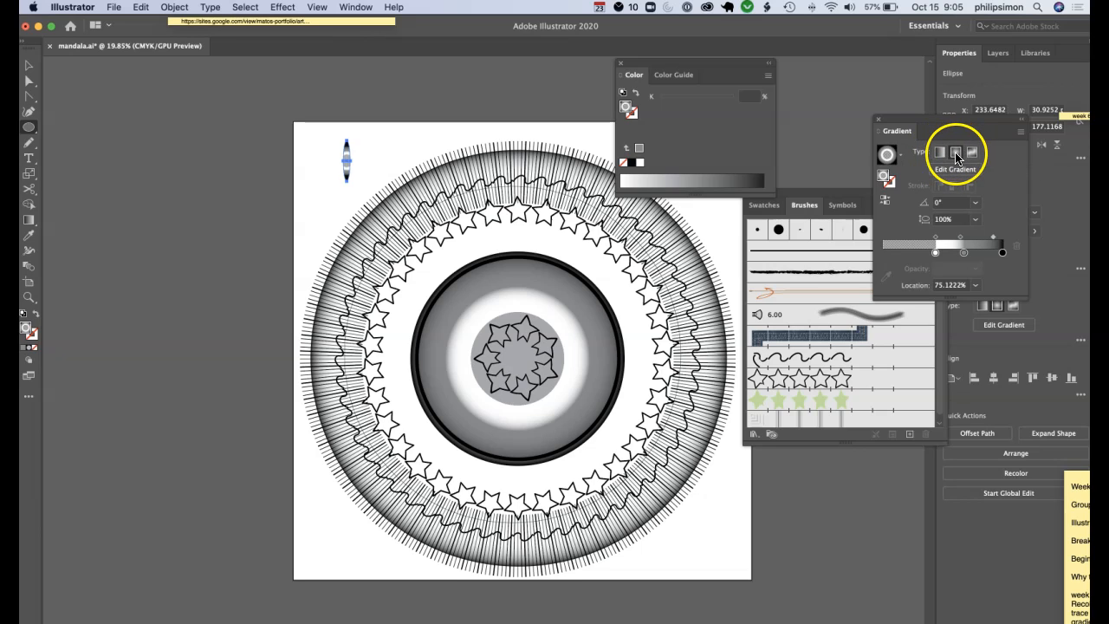
pyautogui.click(955, 152)
pyautogui.click(29, 65)
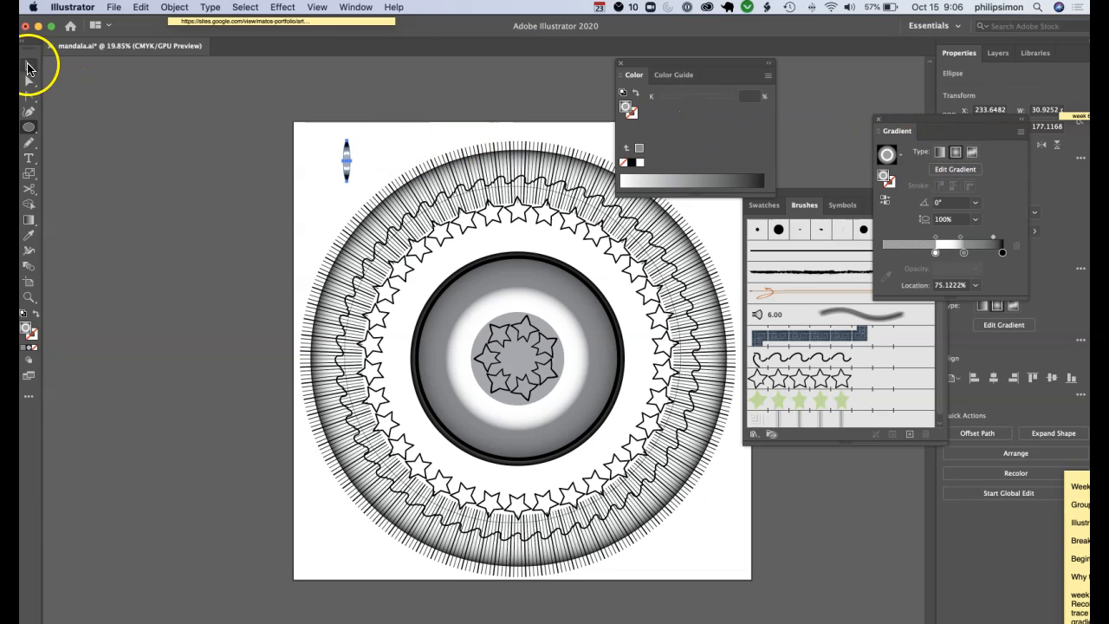
pyautogui.moveTo(346, 167)
pyautogui.mouseDown()
pyautogui.moveTo(767, 305)
pyautogui.moveTo(750, 351)
pyautogui.mouseUp()
pyautogui.click(442, 430)
pyautogui.click(518, 458)
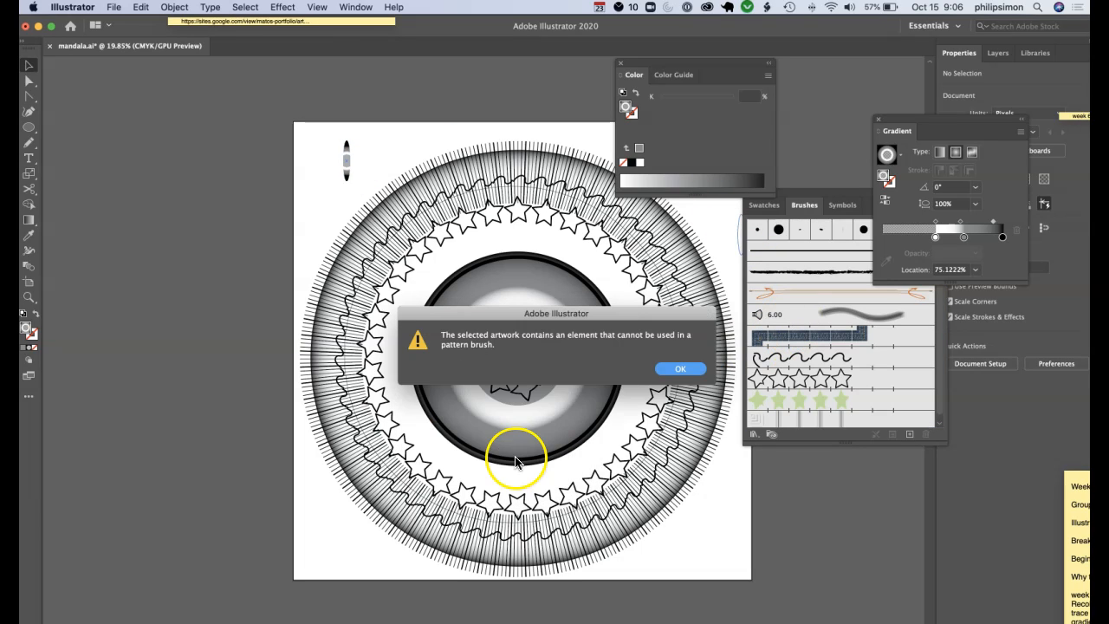
pyautogui.click(679, 369)
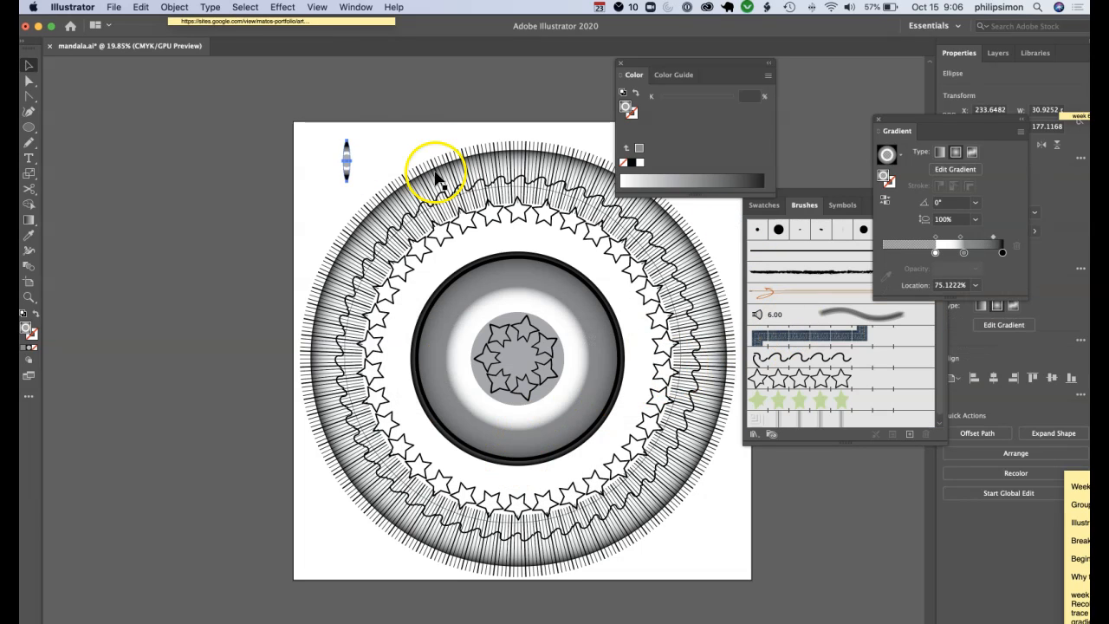
# Give the narrow ellipse the default black stroke and a solid gray fill of 39% black.
pyautogui.click(900, 156)
pyautogui.click(917, 164)
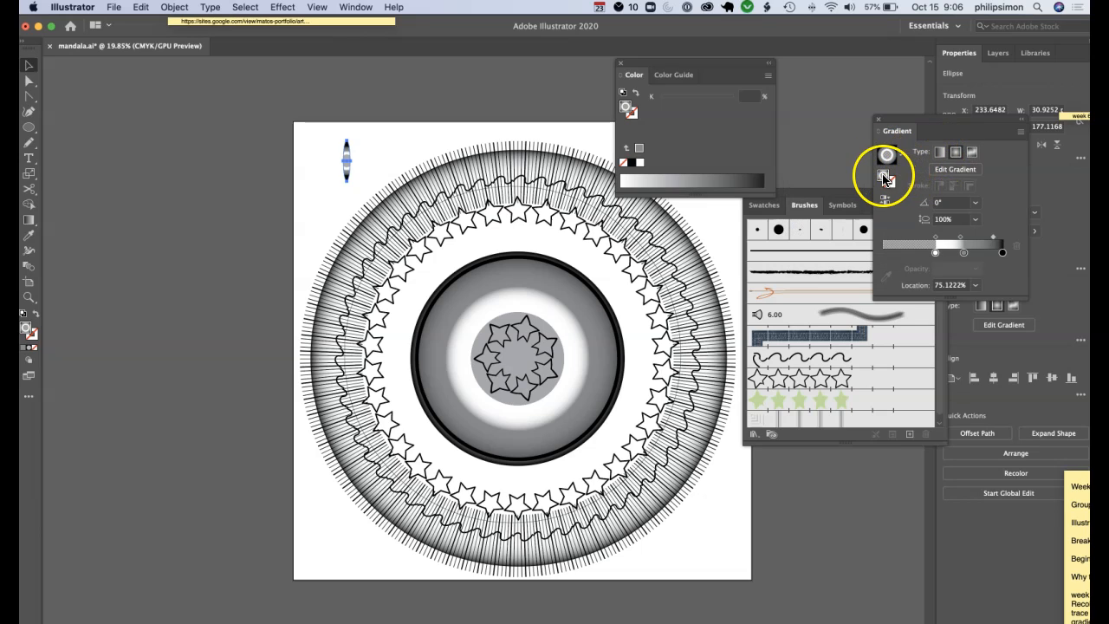
pyautogui.click(622, 92)
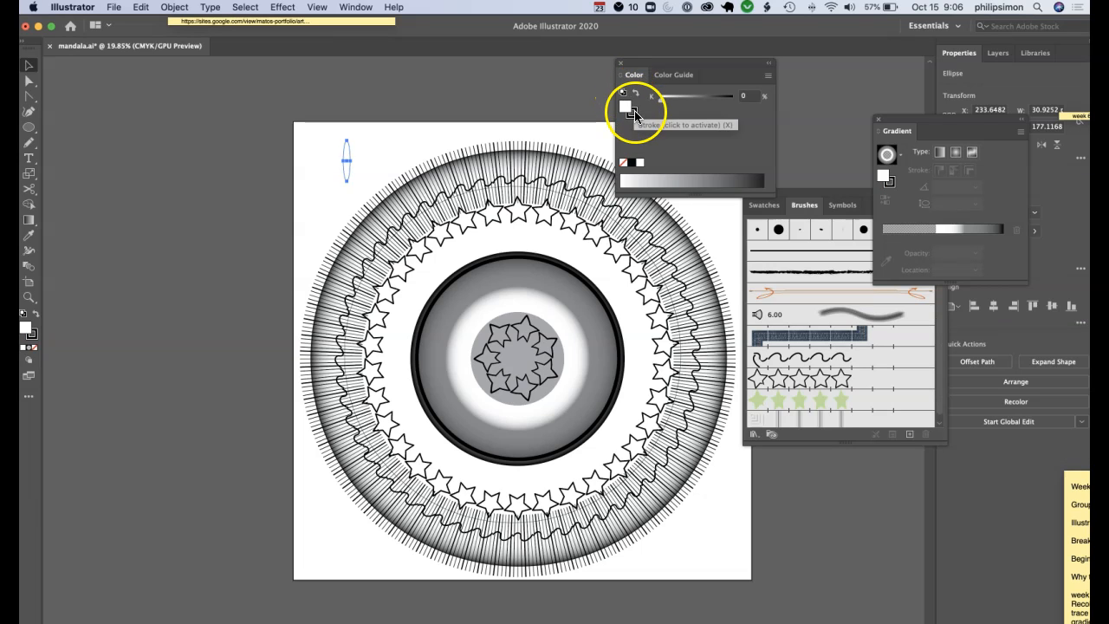
pyautogui.click(634, 113)
pyautogui.click(625, 106)
pyautogui.moveTo(661, 116)
pyautogui.mouseDown()
pyautogui.moveTo(705, 112)
pyautogui.moveTo(677, 112)
pyautogui.mouseUp()
pyautogui.click(631, 162)
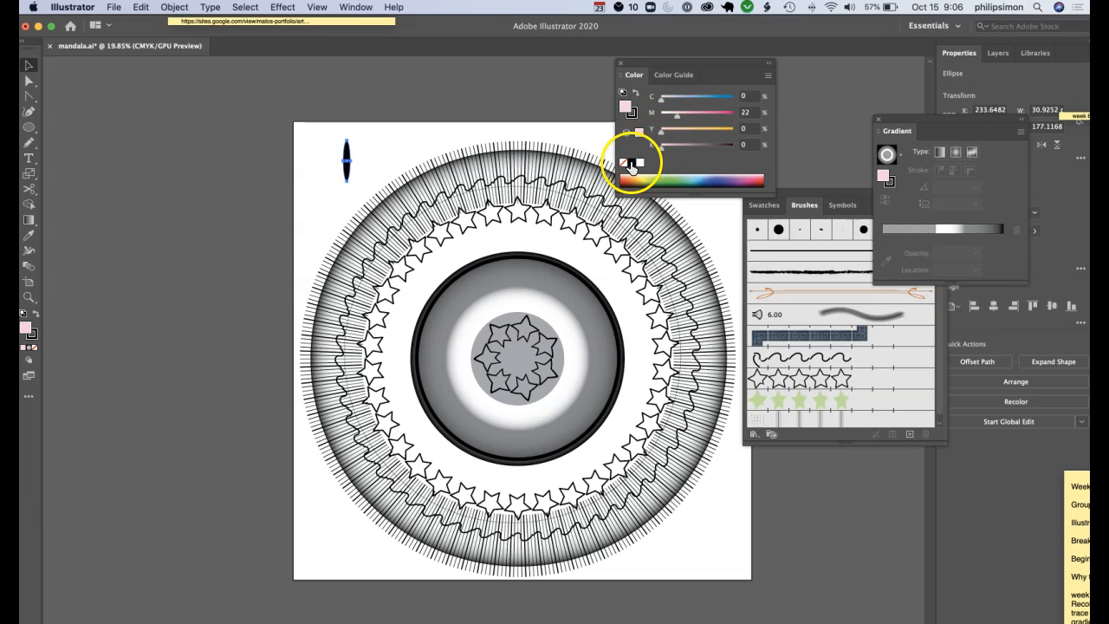
pyautogui.moveTo(730, 146); pyautogui.dragTo(686, 154)
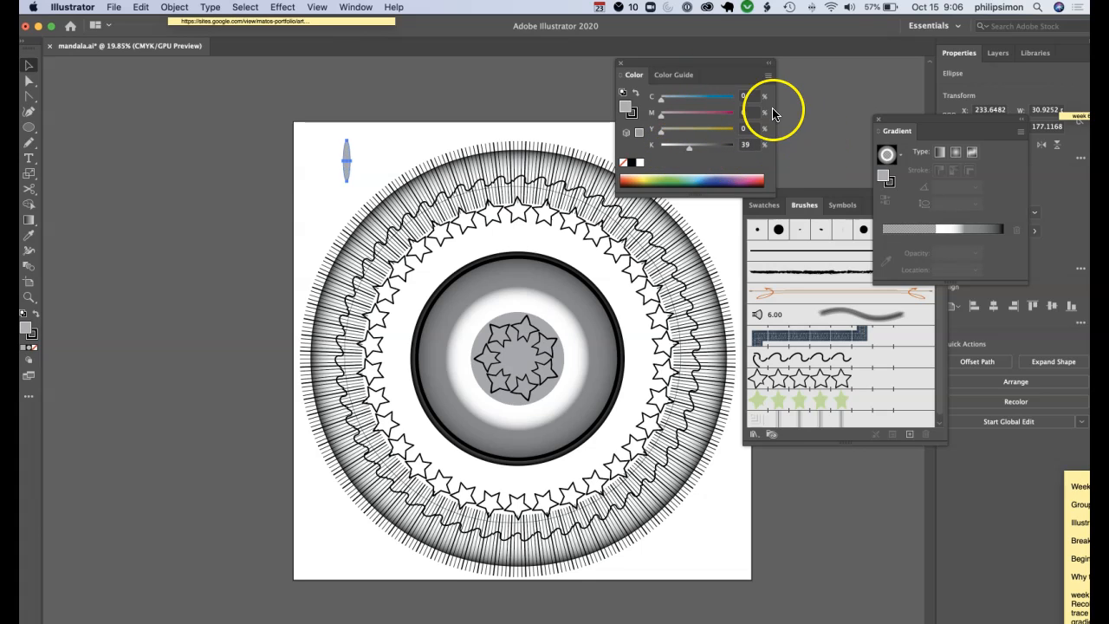
# Make a new pattern brush from the gray ellipse with its scale at 98%.
pyautogui.click(390, 158)
pyautogui.moveTo(346, 160); pyautogui.dragTo(807, 308)
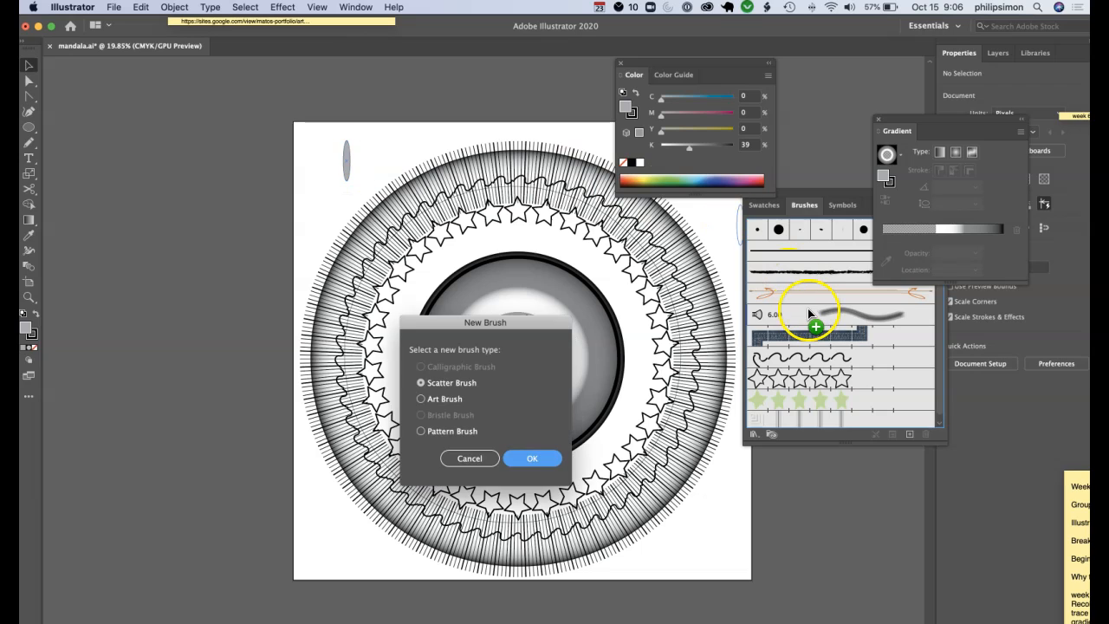
pyautogui.click(446, 425)
pyautogui.click(526, 457)
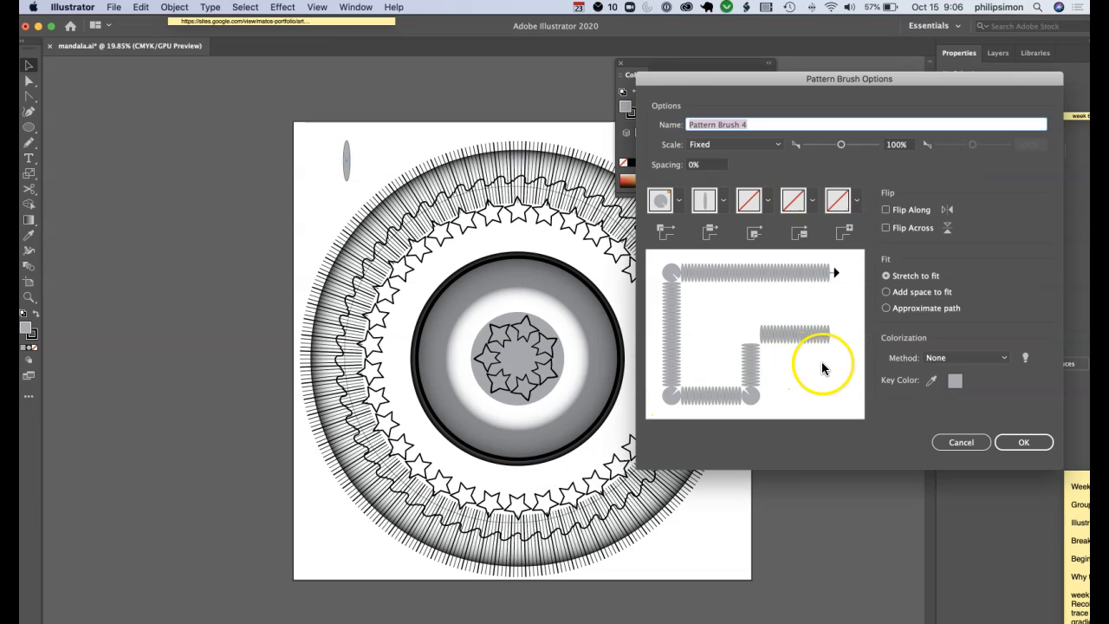
pyautogui.moveTo(841, 145)
pyautogui.mouseDown()
pyautogui.moveTo(854, 147)
pyautogui.moveTo(829, 146)
pyautogui.moveTo(840, 145)
pyautogui.mouseUp()
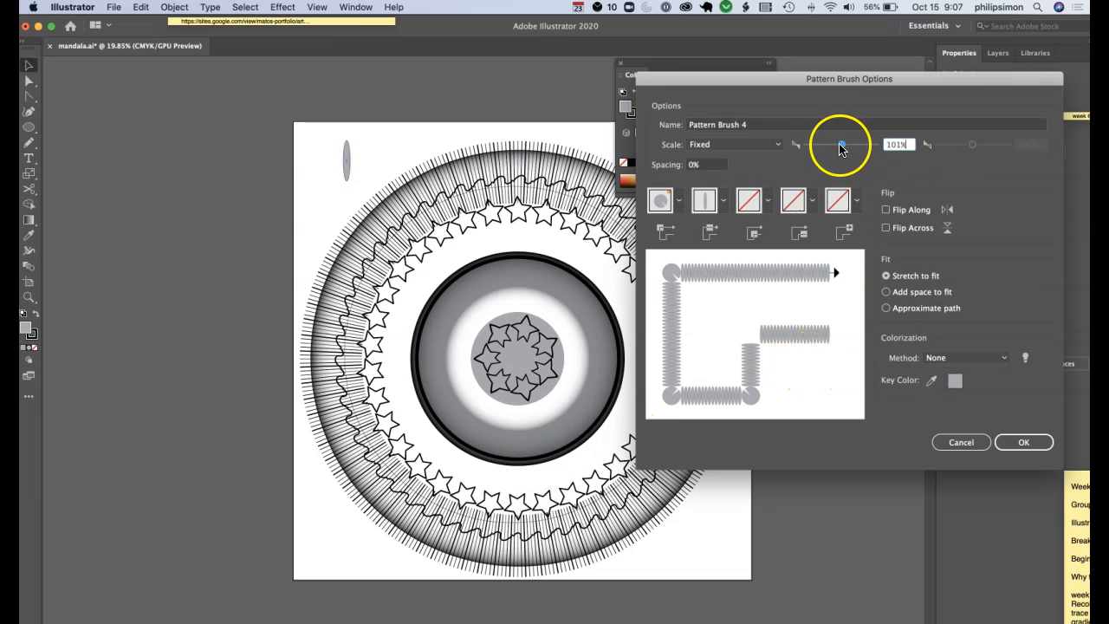
# Set the ellipse pattern brush's spacing to 35% and accept its options.
pyautogui.click(710, 166)
pyautogui.write('39')
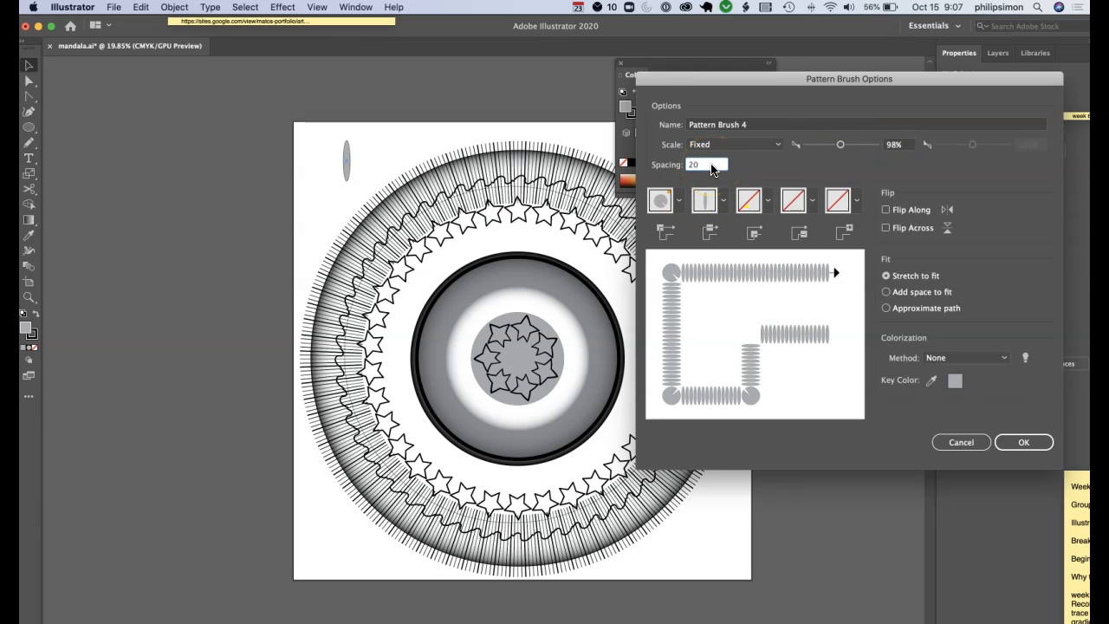
pyautogui.press('BackSpace')
pyautogui.press('BackSpace')
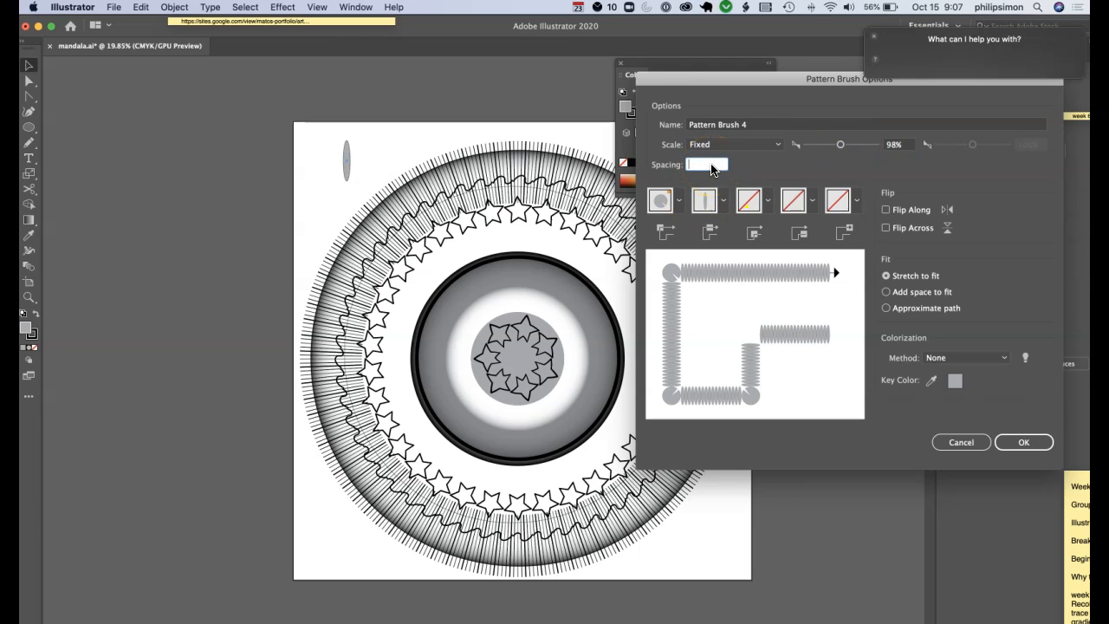
pyautogui.write('445')
pyautogui.press('BackSpace')
pyautogui.press('BackSpace')
pyautogui.press('BackSpace')
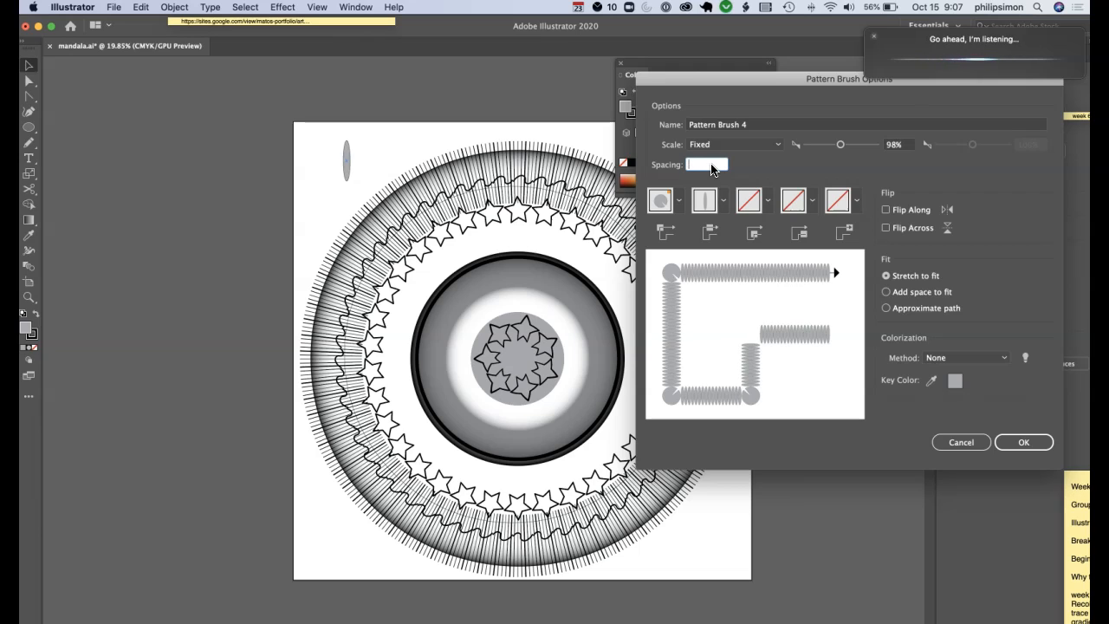
pyautogui.write('2')
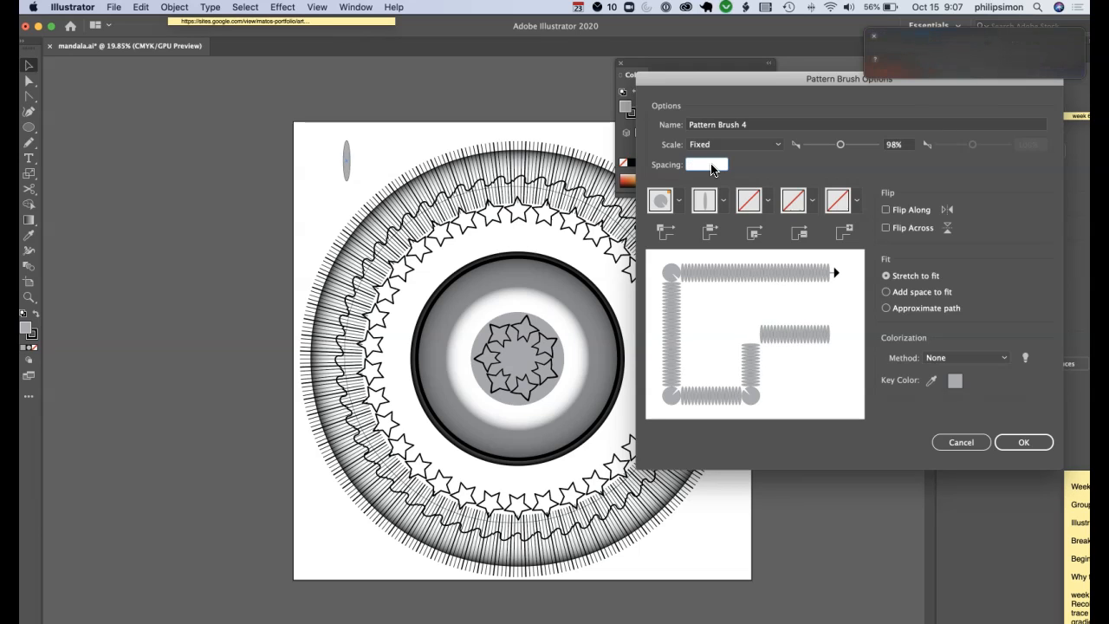
pyautogui.write('35')
pyautogui.click(1023, 441)
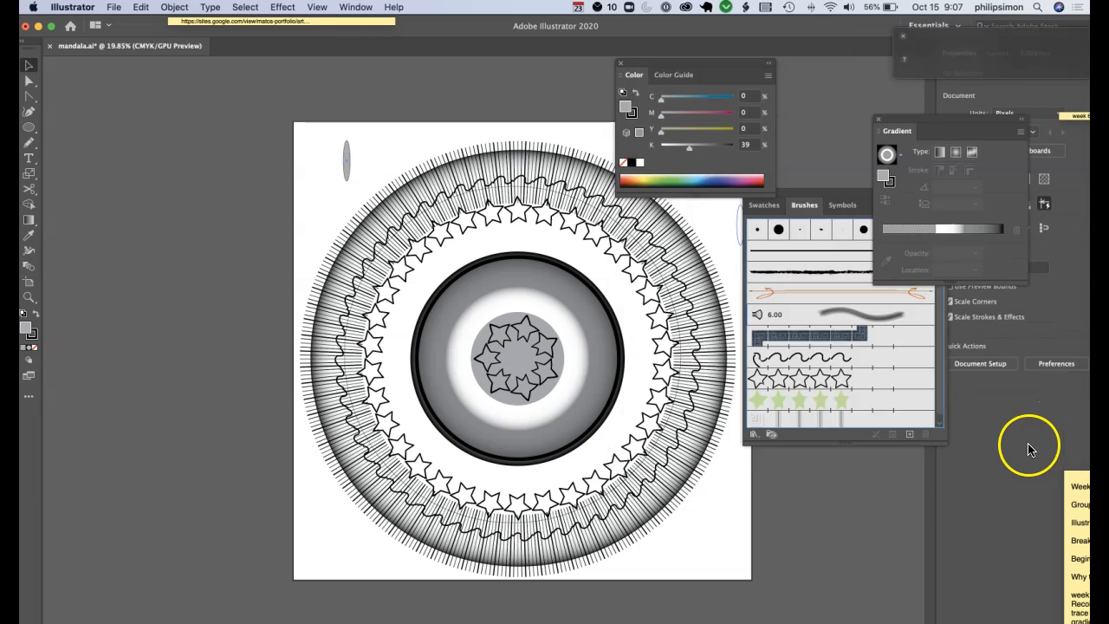
# Apply the new gray ellipse pattern brush to the unfilled circle between the star ring and the black ring.
pyautogui.click(482, 248)
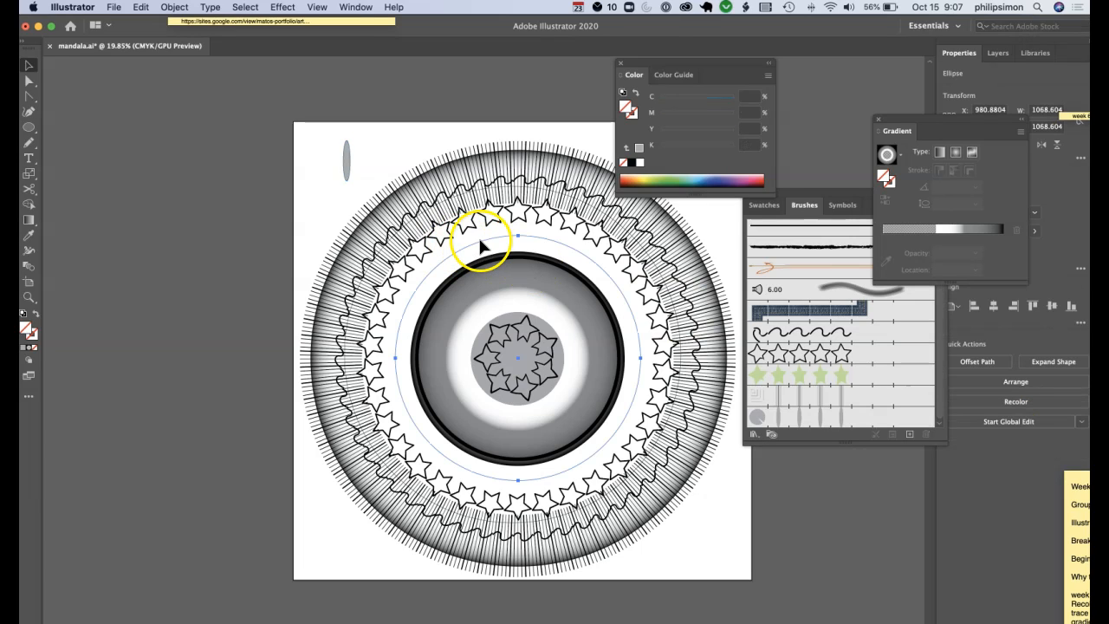
pyautogui.click(840, 420)
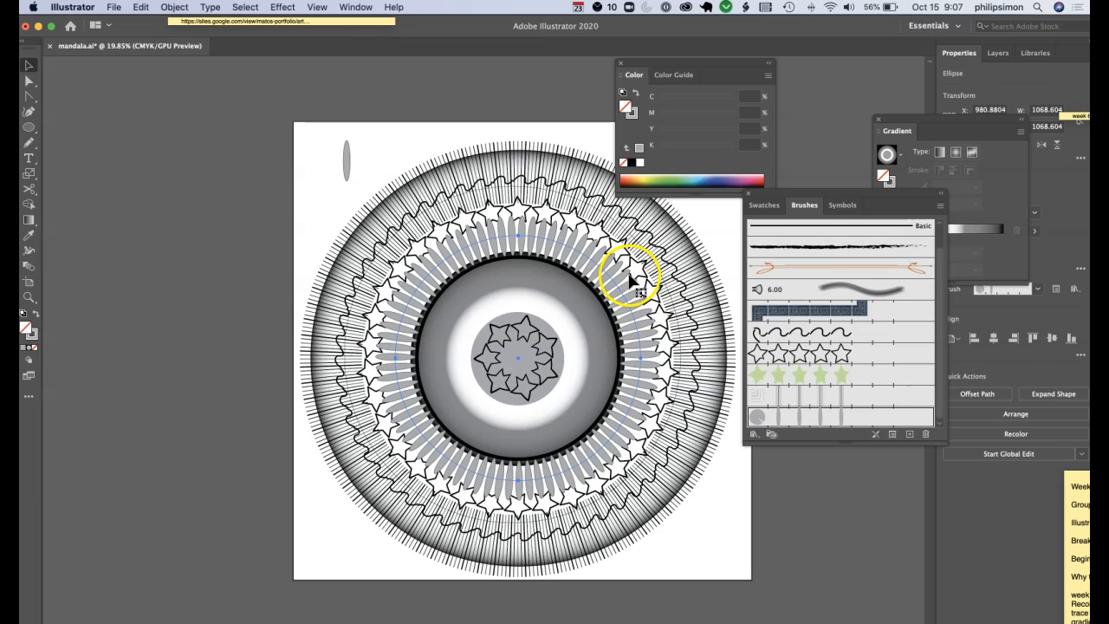
pyautogui.click(112, 8)
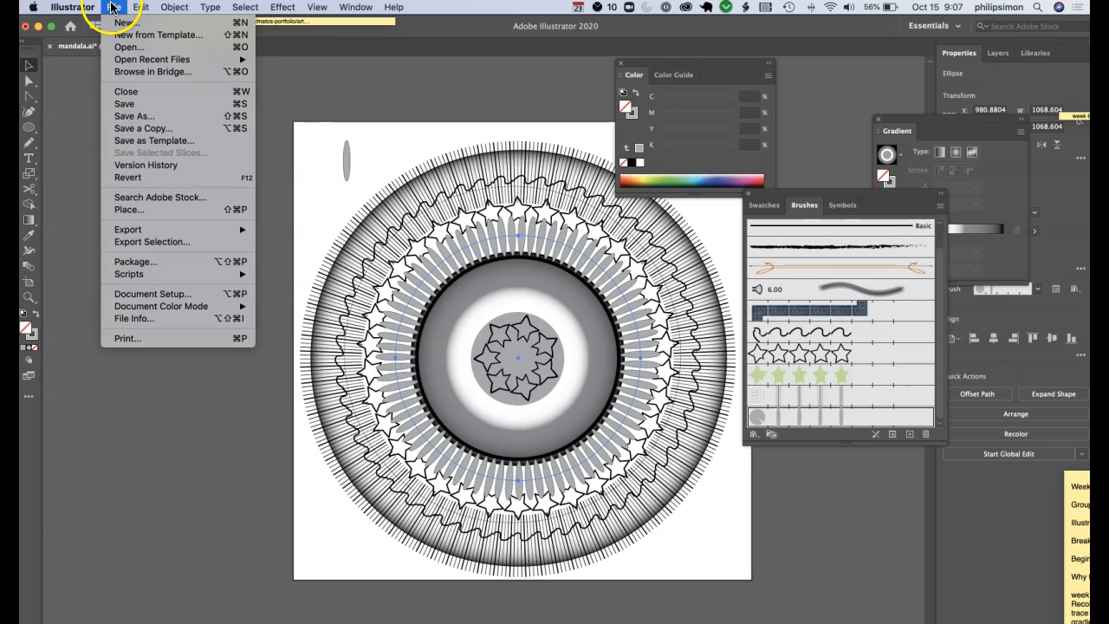
pyautogui.moveTo(174, 6)
pyautogui.moveTo(208, 331)
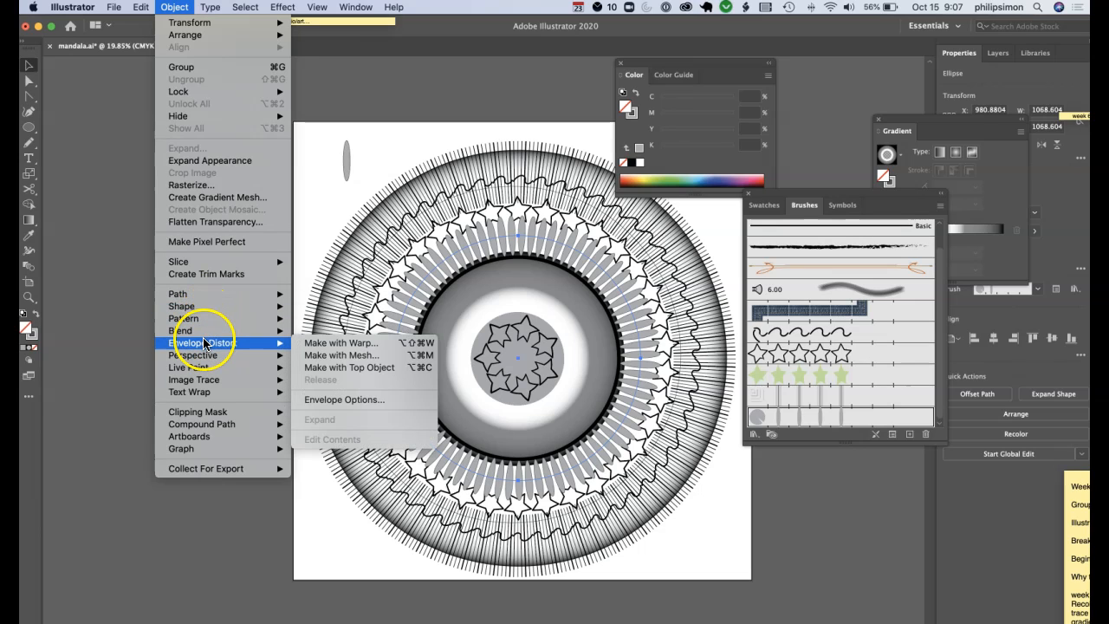
pyautogui.click(557, 289)
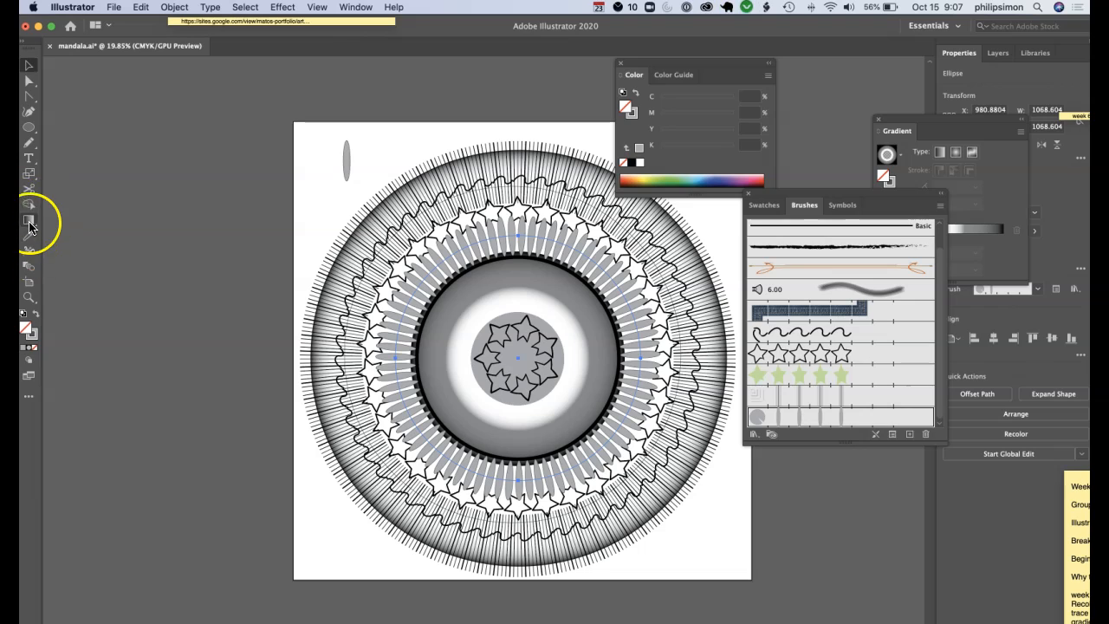
# Scale the circle carrying the gray ellipse brush inward vertically to about 963 px and horizontally, so its ellipses overlap the black ring.
pyautogui.click(29, 173)
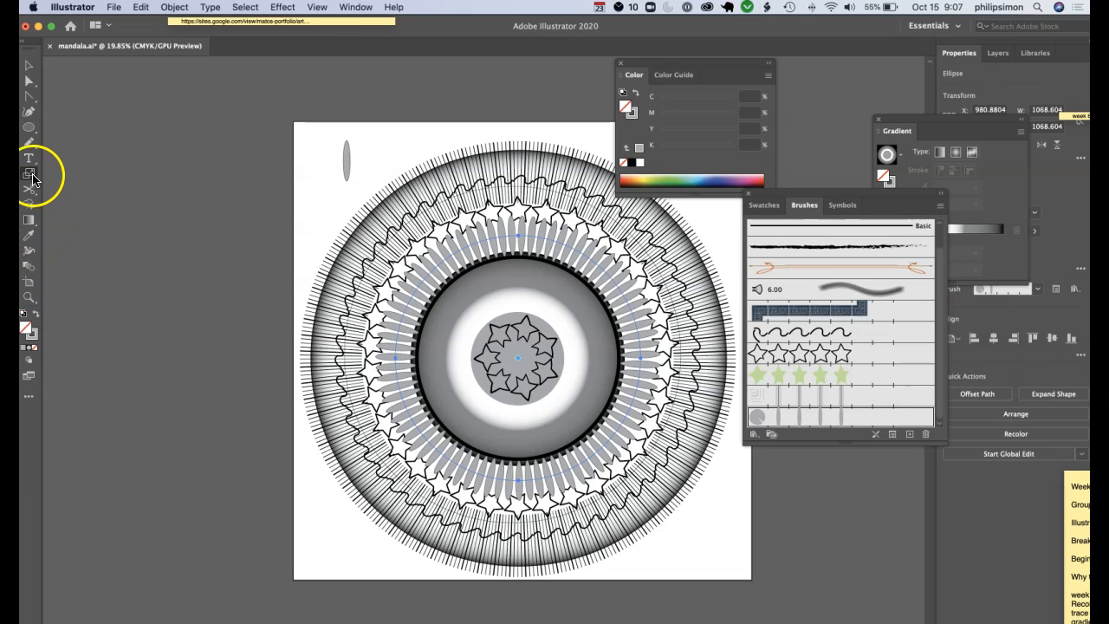
pyautogui.moveTo(517, 234); pyautogui.dragTo(514, 248)
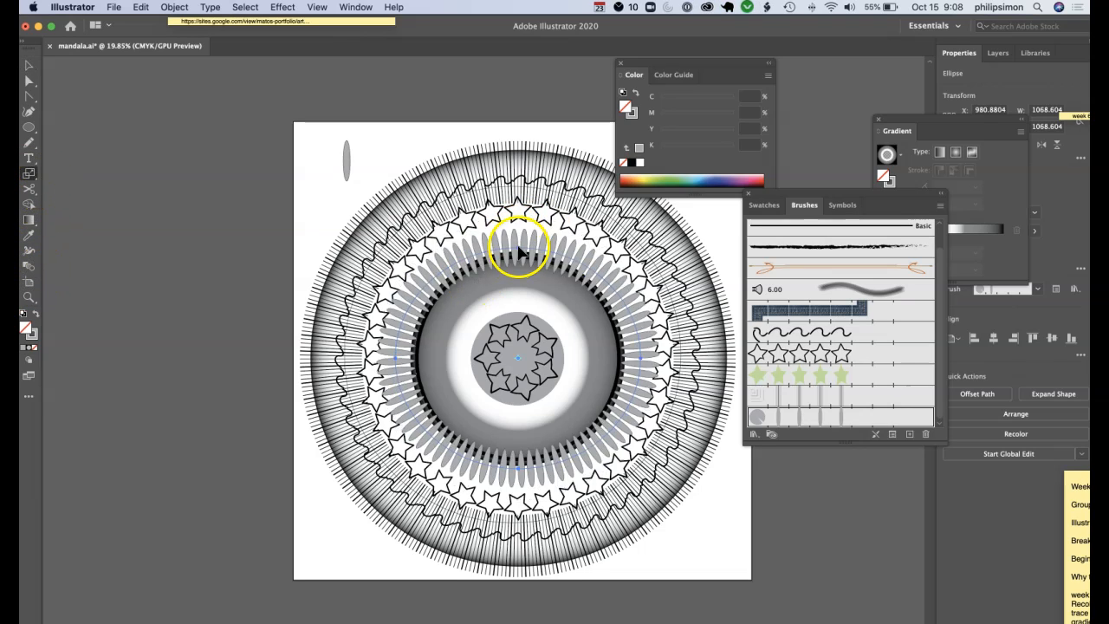
pyautogui.moveTo(394, 359); pyautogui.dragTo(402, 364)
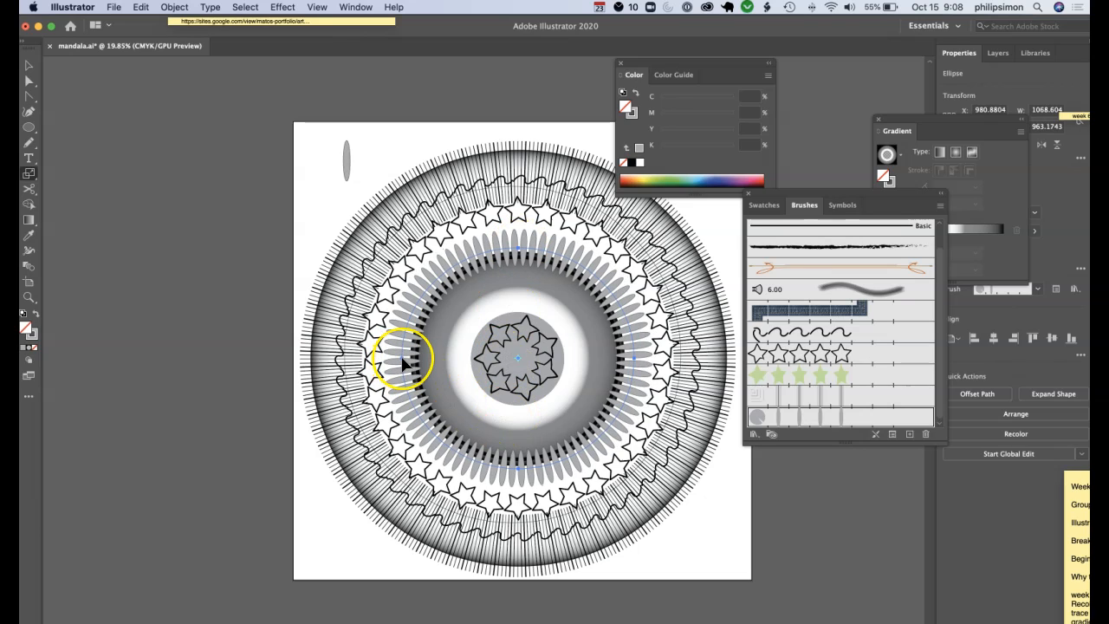
# Delete the leftover single gray ellipse outside the mandala and save the document.
pyautogui.click(28, 67)
pyautogui.click(346, 153)
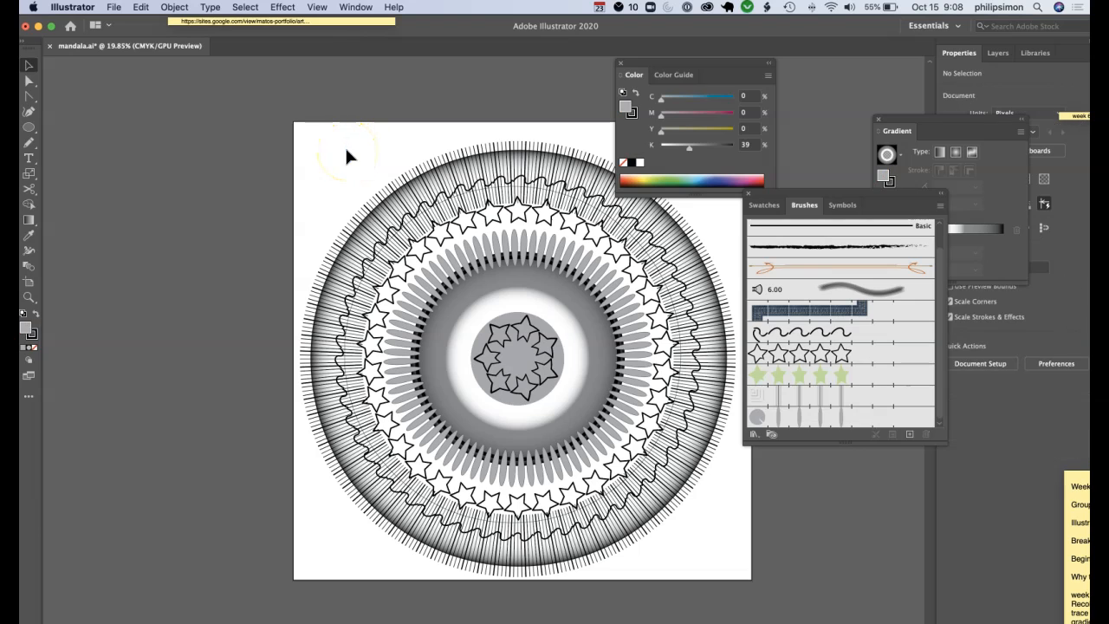
# Close the floating Color, Brushes and Gradient panels.
pyautogui.click(620, 63)
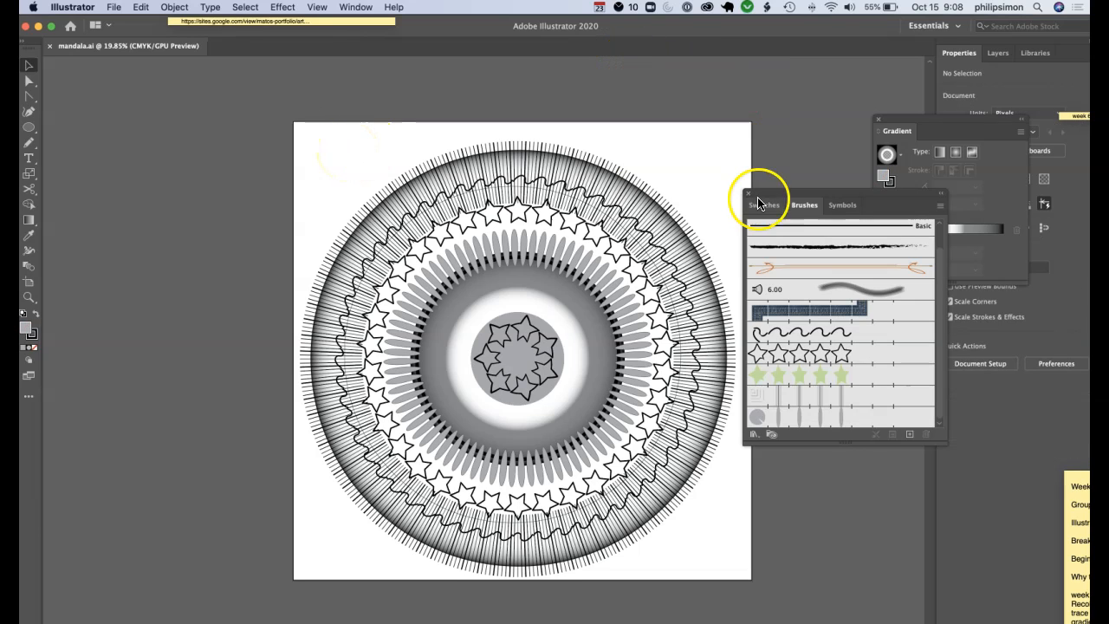
pyautogui.click(750, 194)
pyautogui.click(878, 119)
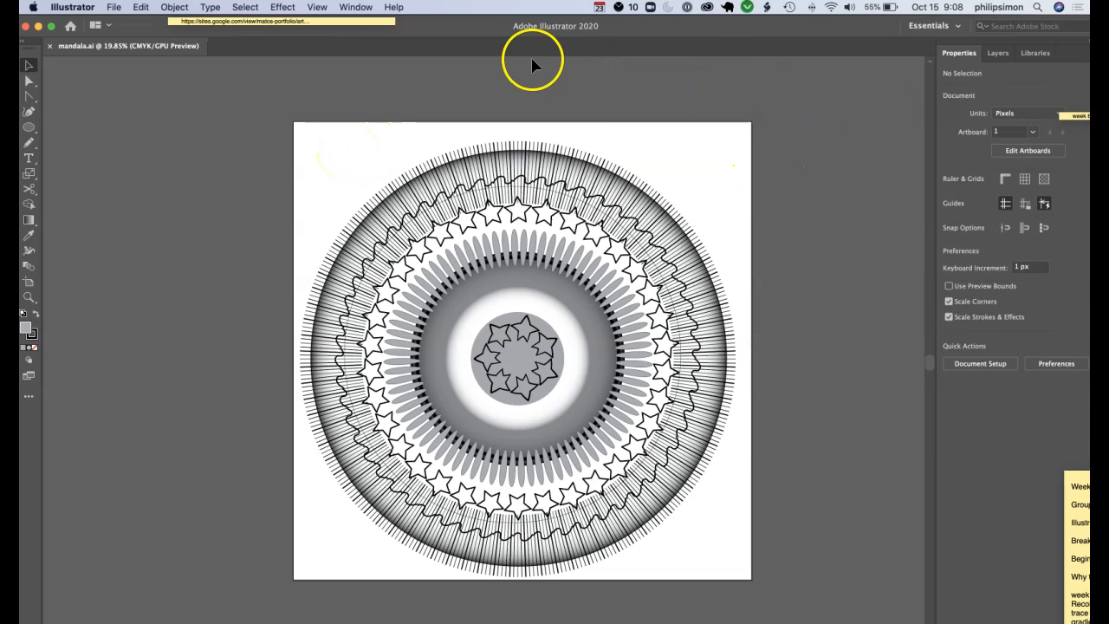
# Select the entire mandala, move it slightly upward to center it on the artboard, and deselect it.
pyautogui.press('super+a')
pyautogui.moveTo(510, 360); pyautogui.dragTo(513, 347)
pyautogui.click(788, 286)
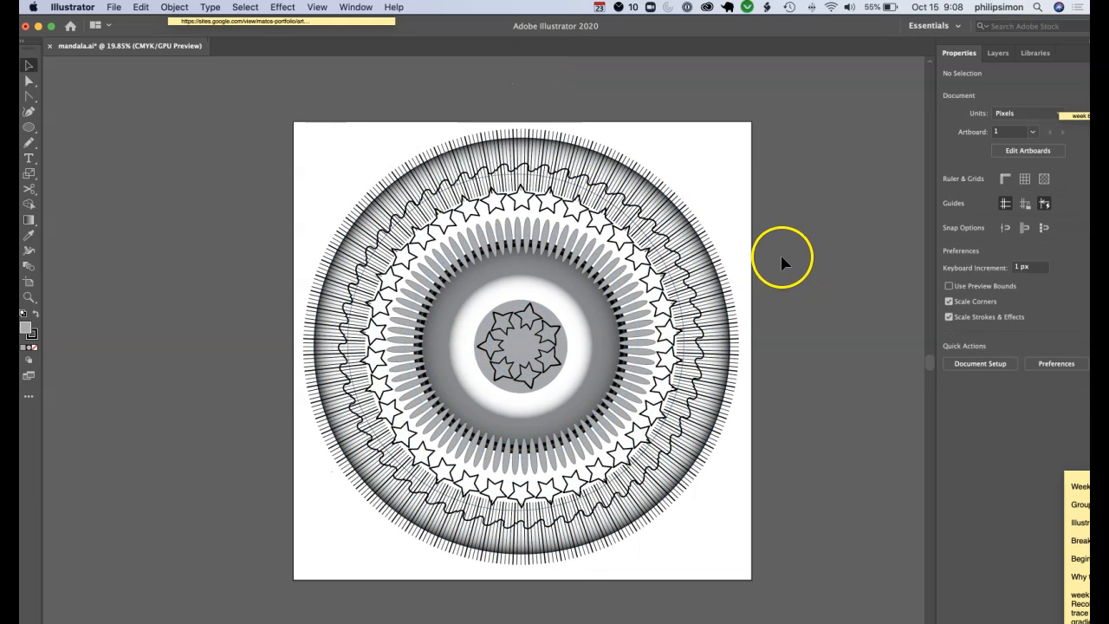